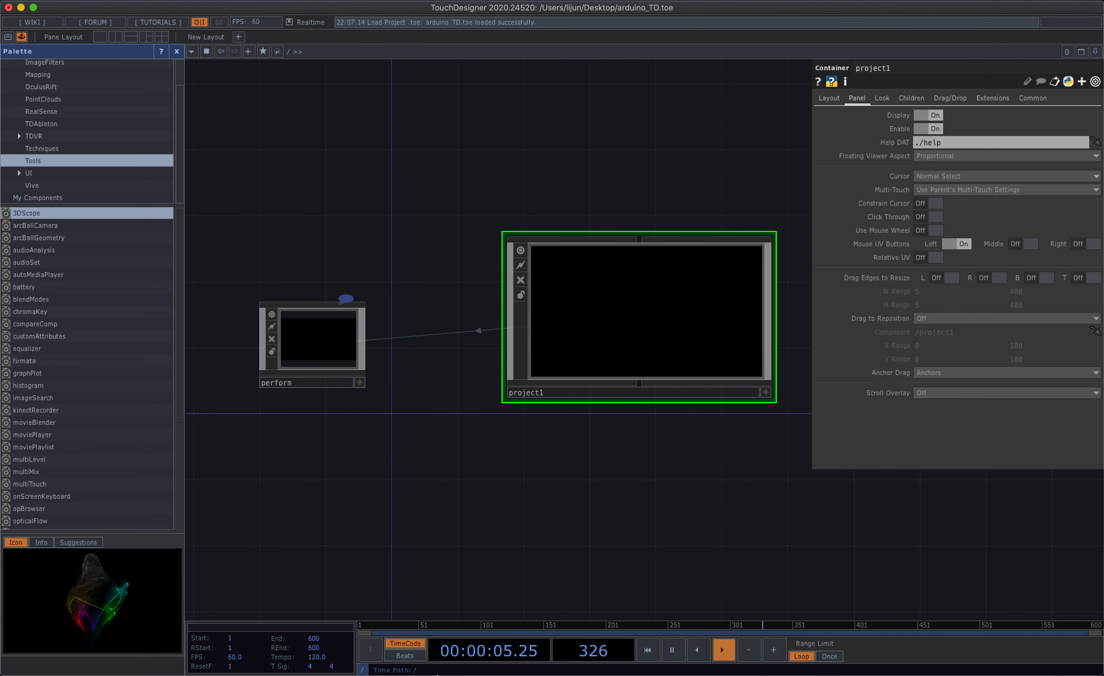
- Switch to the Chrome browser and read through the Arduino Firmata Library reference, including its methods and callback functions
{"action": "mouse_move", "coordinate": [437, 674]}
{"action": "left_click", "coordinate": [391, 660]}
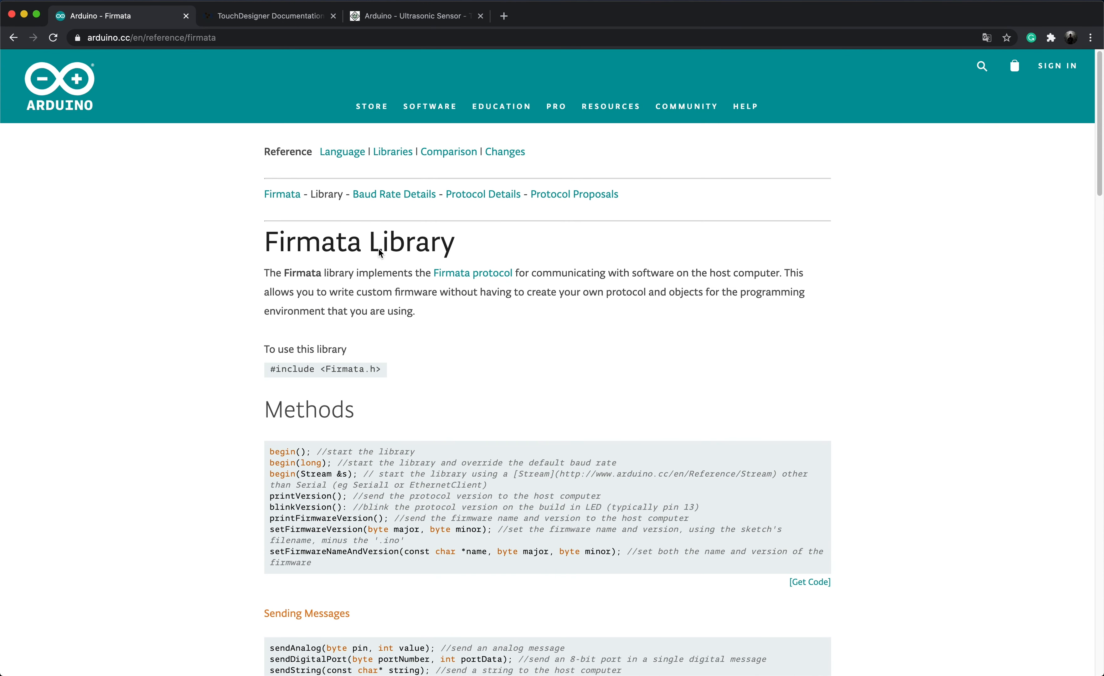
{"action": "scroll", "coordinate": [509, 300], "scroll_direction": "down", "scroll_amount": 6}
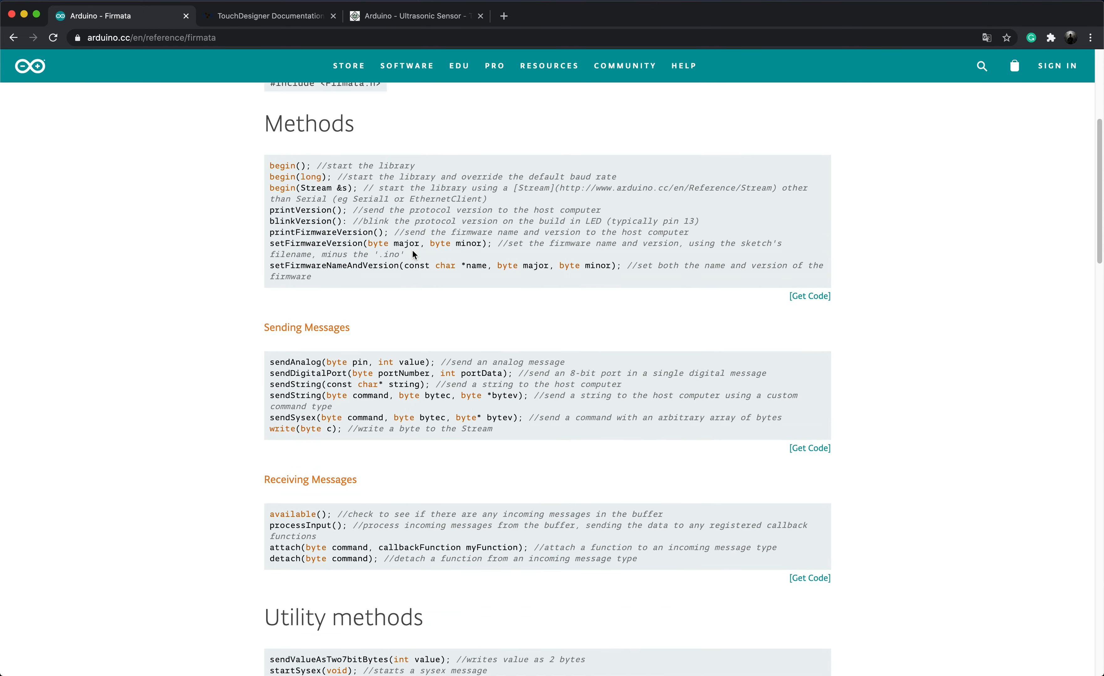
{"action": "scroll", "coordinate": [413, 254], "scroll_direction": "down", "scroll_amount": 3}
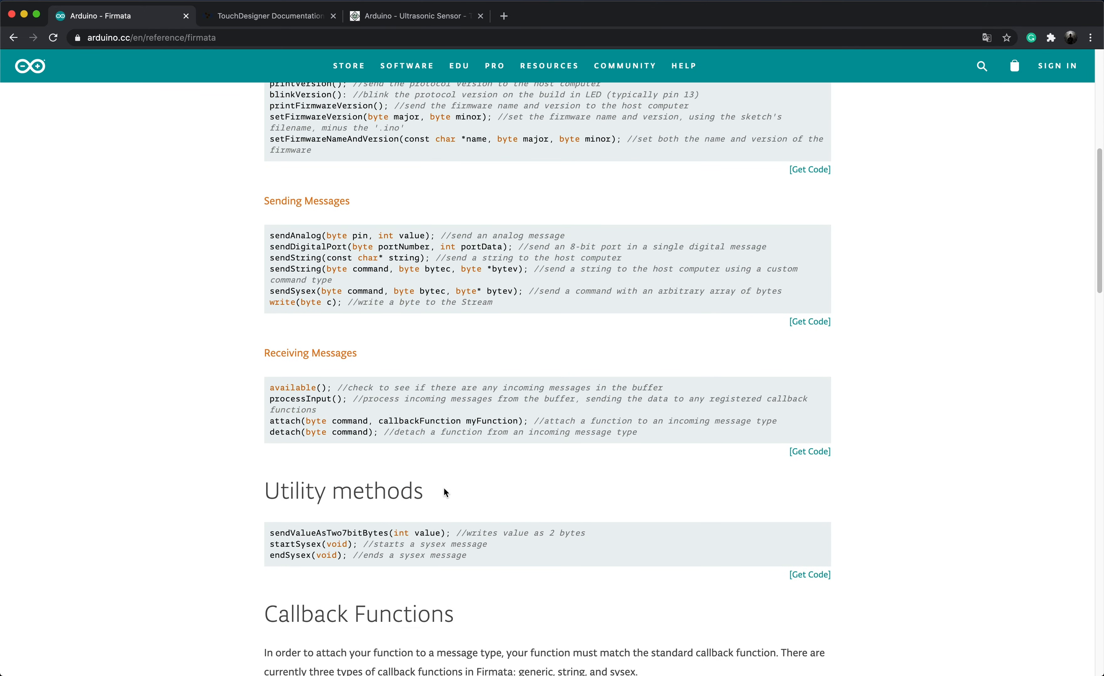
{"action": "scroll", "coordinate": [447, 486], "scroll_direction": "down", "scroll_amount": 6}
{"action": "scroll", "coordinate": [438, 486], "scroll_direction": "up", "scroll_amount": 15}
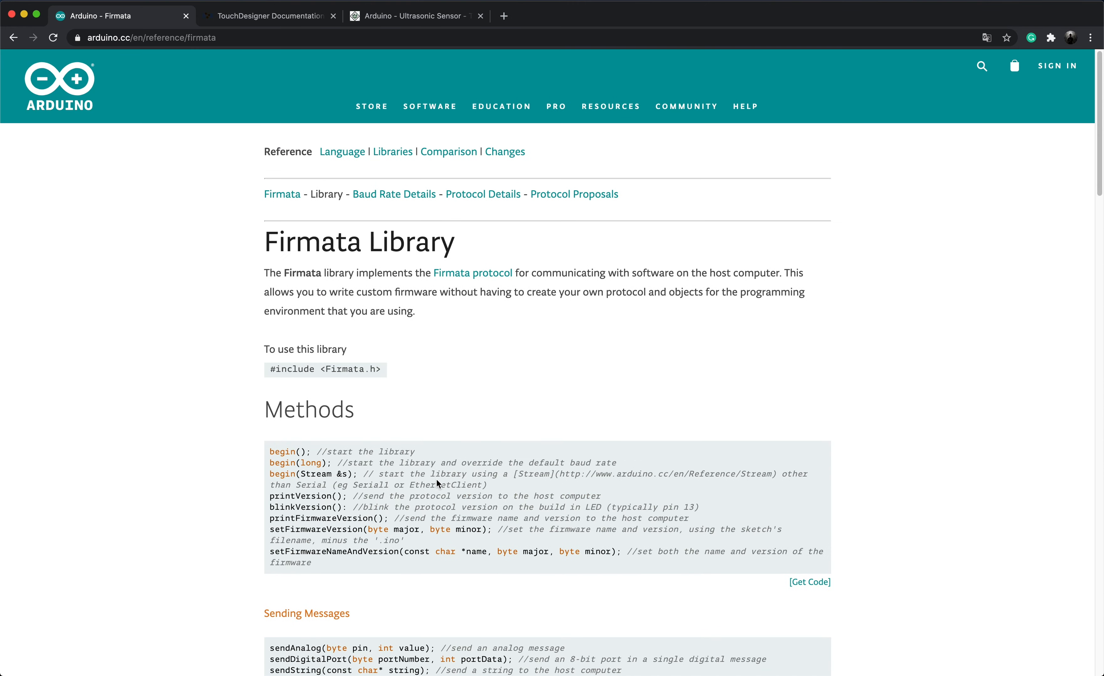
- Read the Summary and Getting Started sections of the Palette:firmata page in the TouchDesigner documentation
{"action": "left_click", "coordinate": [277, 18]}
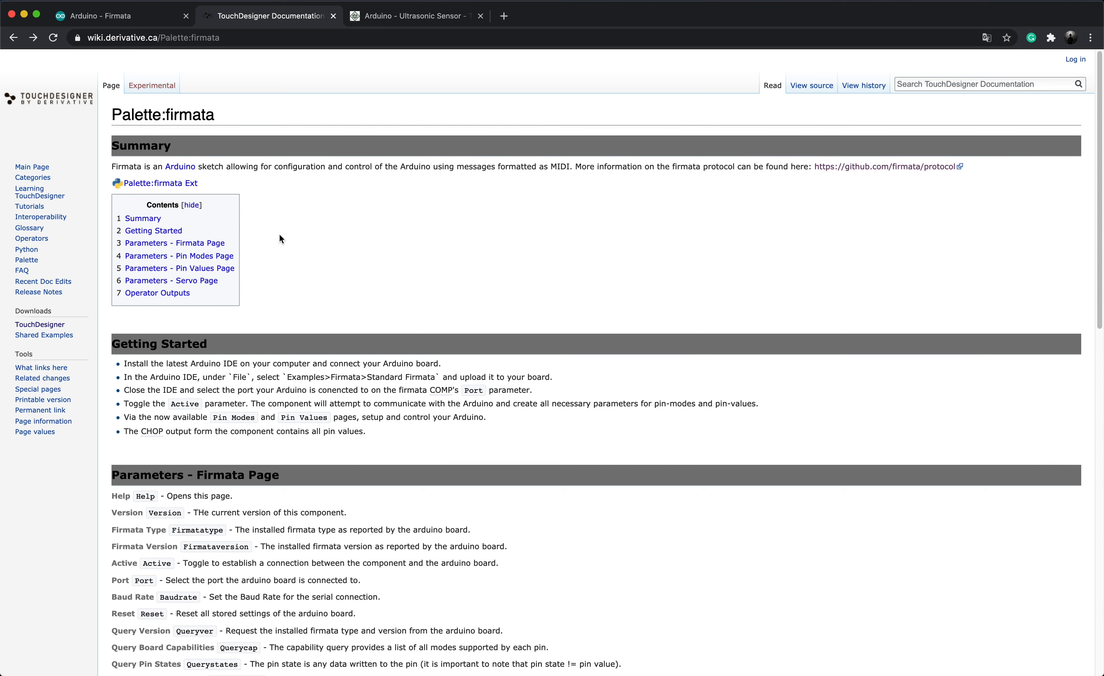
{"action": "scroll", "coordinate": [324, 296], "scroll_direction": "down", "scroll_amount": 1}
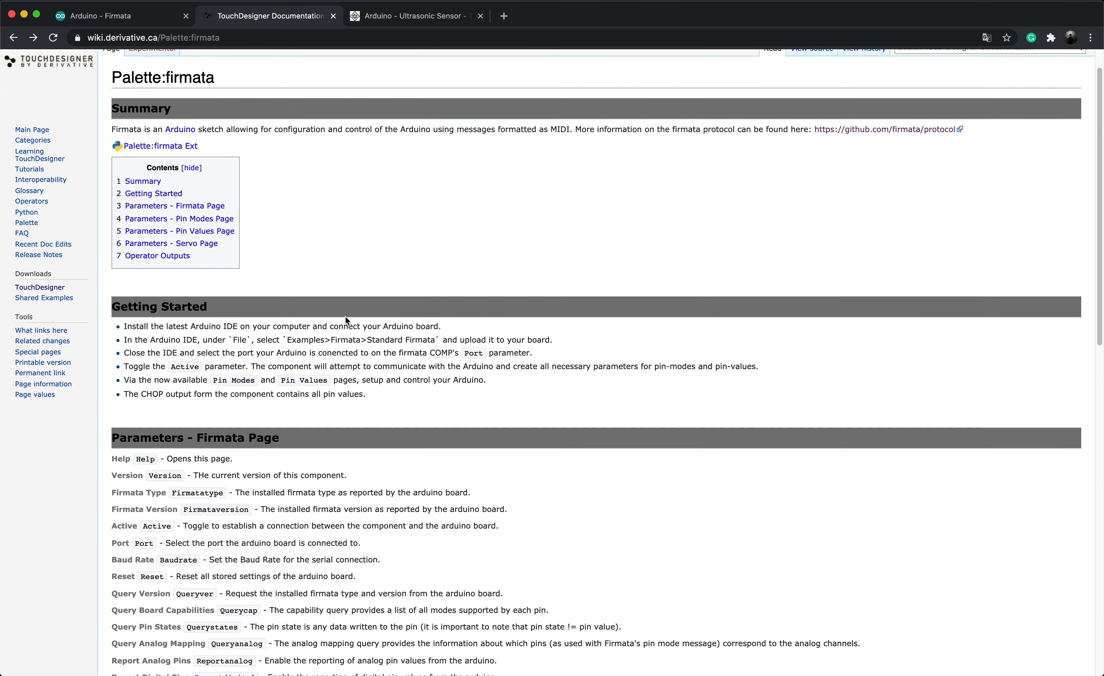
{"action": "scroll", "coordinate": [346, 317], "scroll_direction": "up", "scroll_amount": 1}
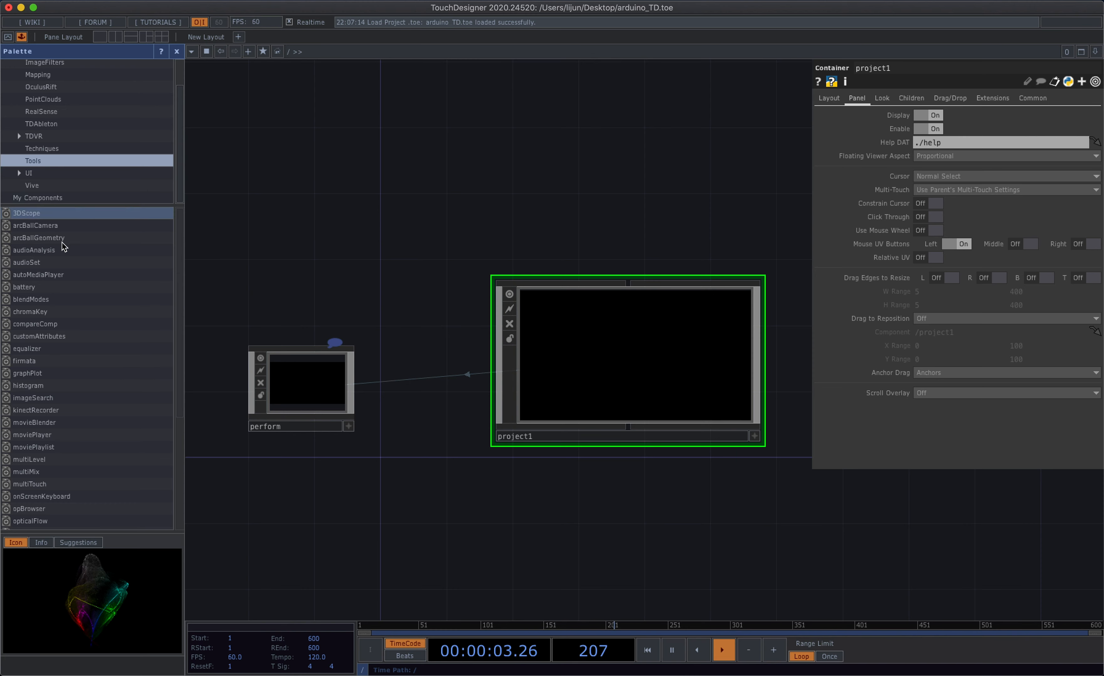
- Switch back to TouchDesigner and add the firmata palette component to an empty area of the network
{"action": "left_click_drag", "start_coordinate": [46, 361], "coordinate": [437, 177]}
{"action": "left_click_drag", "start_coordinate": [537, 240], "coordinate": [498, 361]}
{"action": "scroll", "coordinate": [468, 256], "scroll_direction": "up", "scroll_amount": 6}
{"action": "left_click_drag", "start_coordinate": [639, 321], "coordinate": [745, 338]}
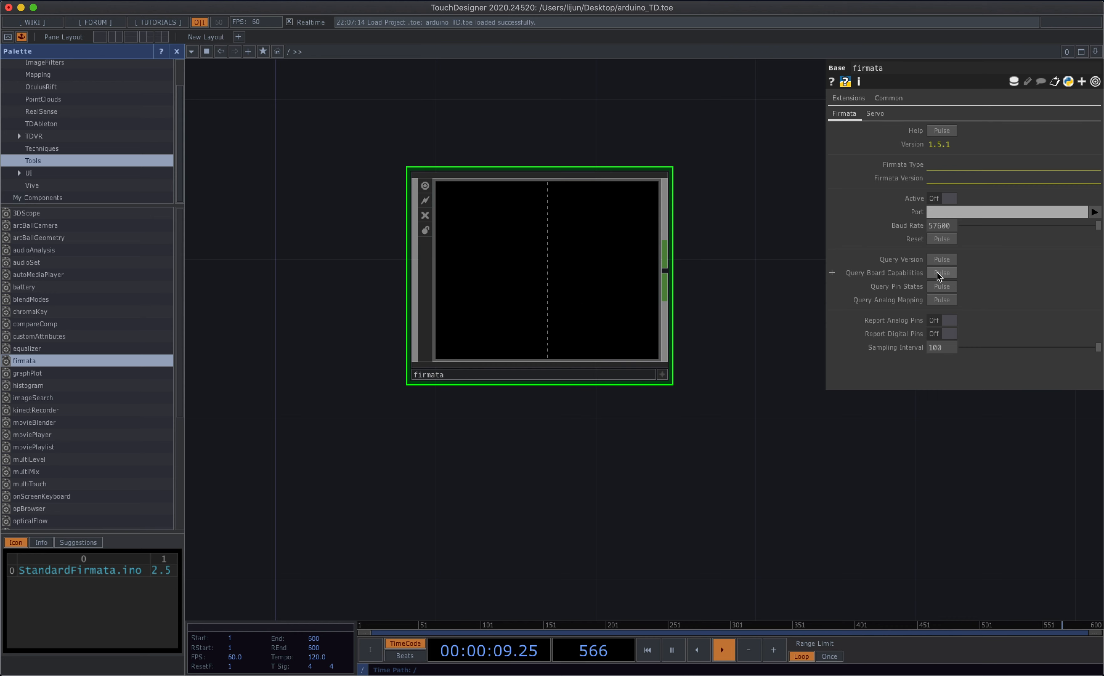
- Review the firmata component's Servo, Extensions and Firmata parameters, and delete the component from the network
{"action": "left_click", "coordinate": [883, 99]}
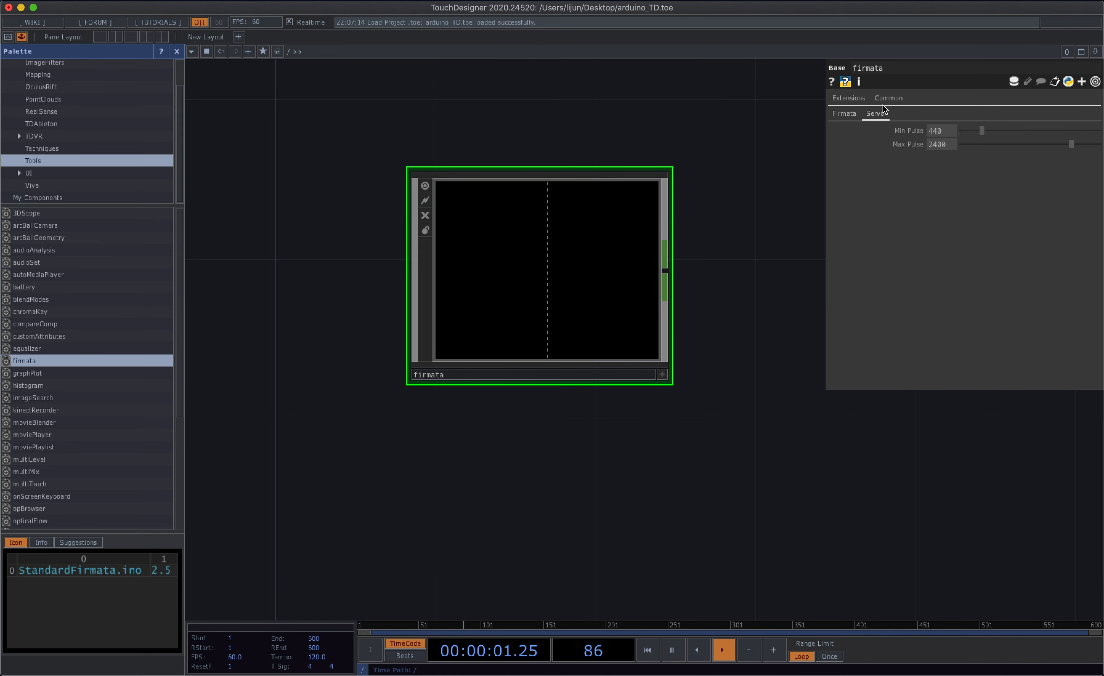
{"action": "left_click", "coordinate": [849, 99]}
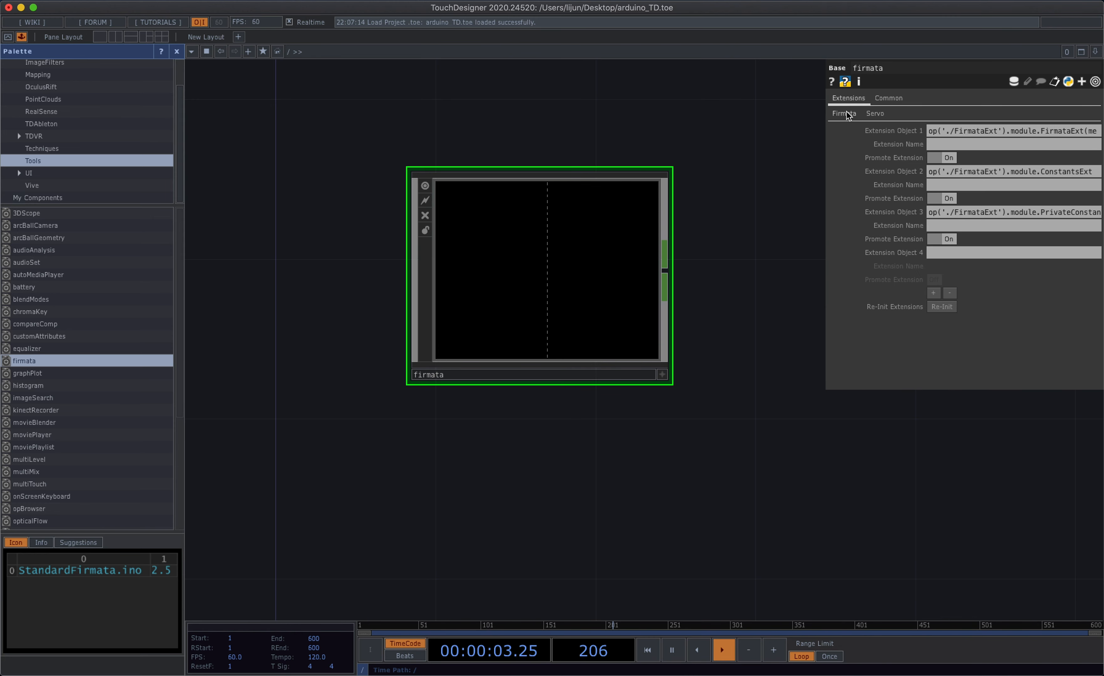
{"action": "left_click", "coordinate": [846, 114]}
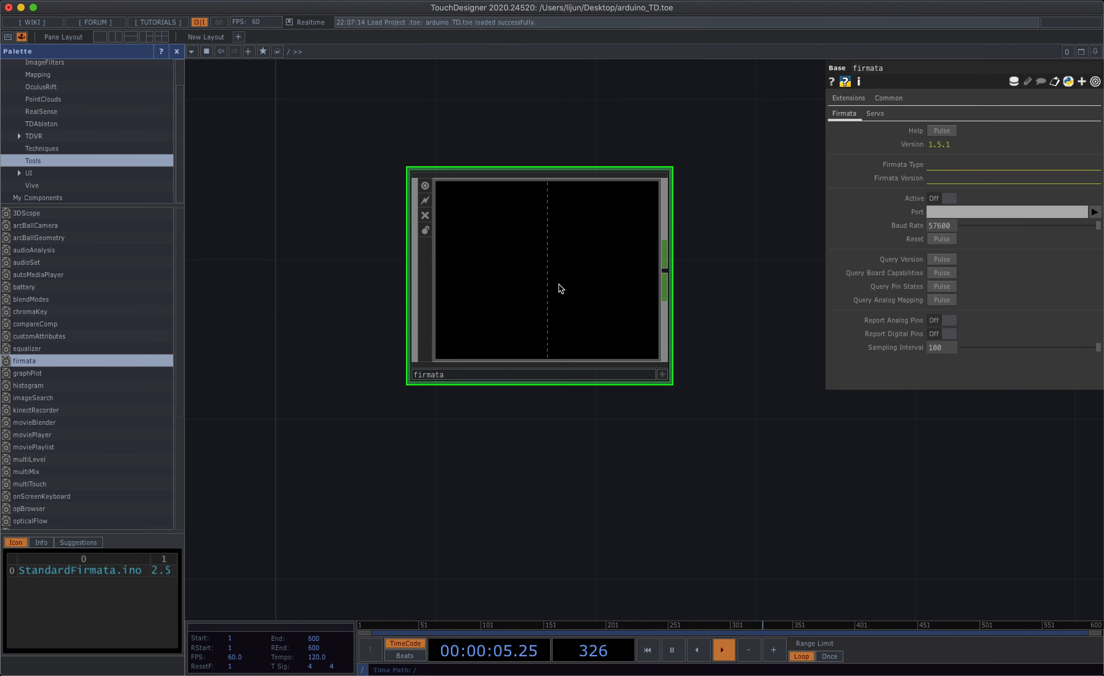
{"action": "key", "text": "Delete"}
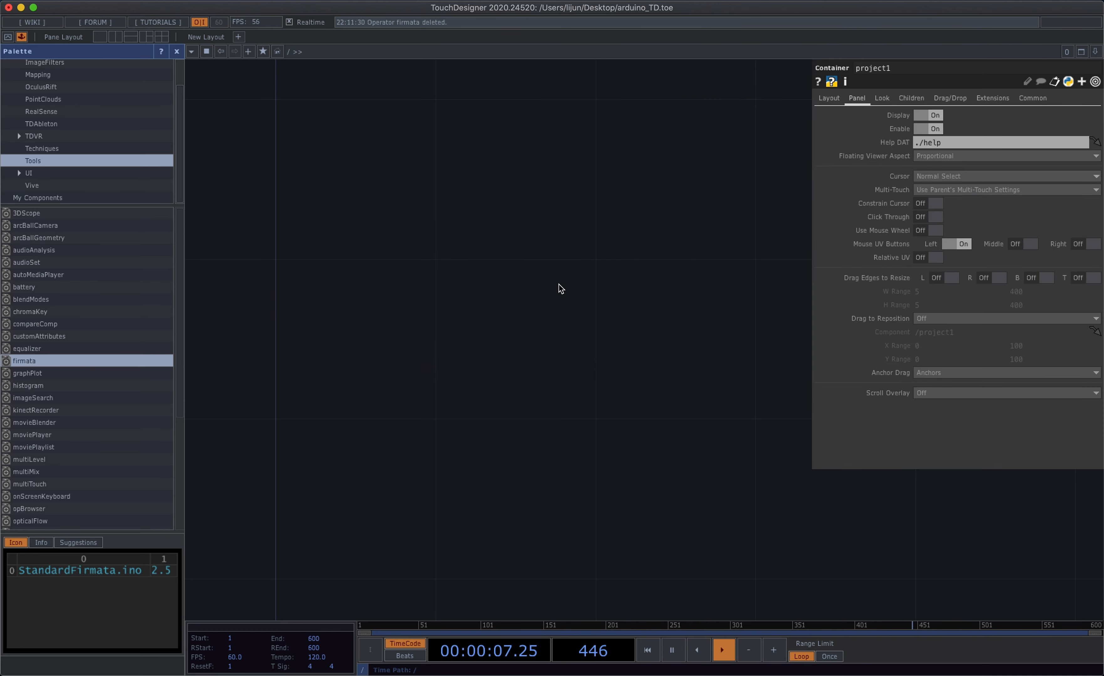
- Switch to Chrome and study the specifications, required components and circuit diagram in the Tutorialspoint Arduino ultrasonic sensor article
{"action": "key", "text": "super+Tab"}
{"action": "left_click", "coordinate": [386, 18]}
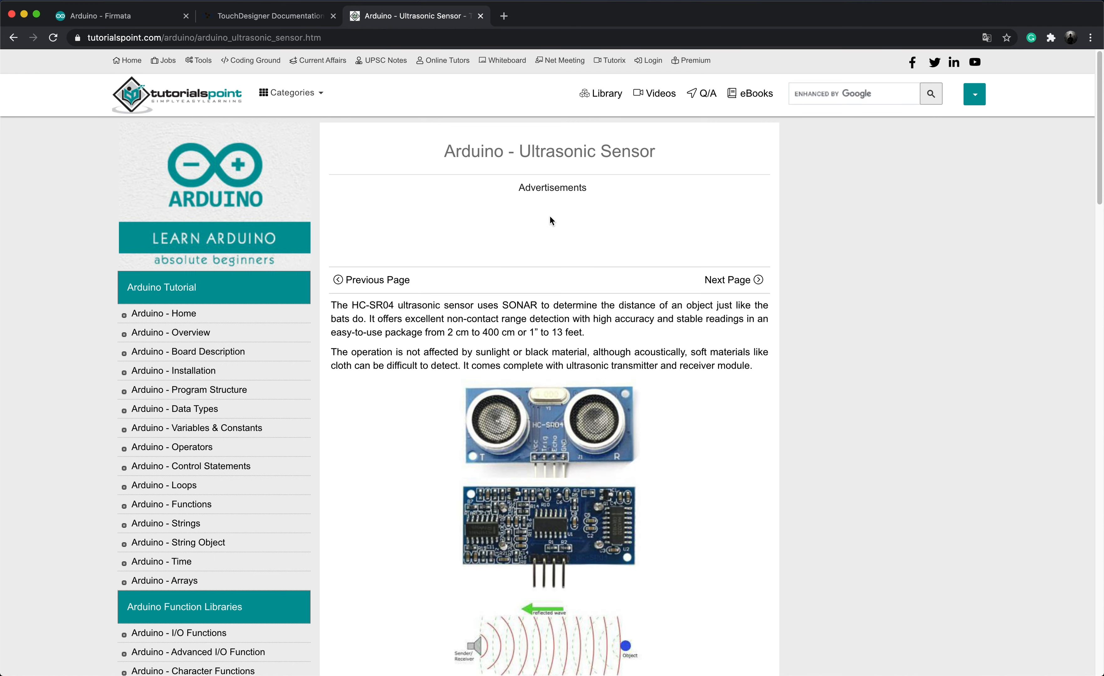
{"action": "scroll", "coordinate": [557, 240], "scroll_direction": "down", "scroll_amount": 10}
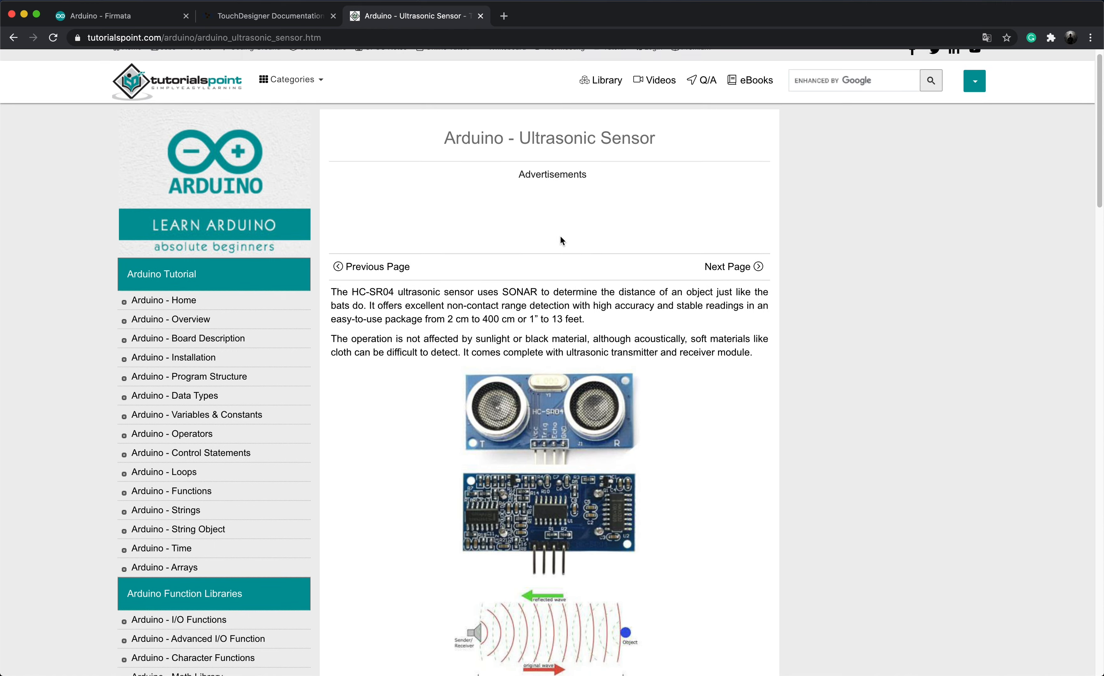
{"action": "scroll", "coordinate": [557, 244], "scroll_direction": "down", "scroll_amount": 4}
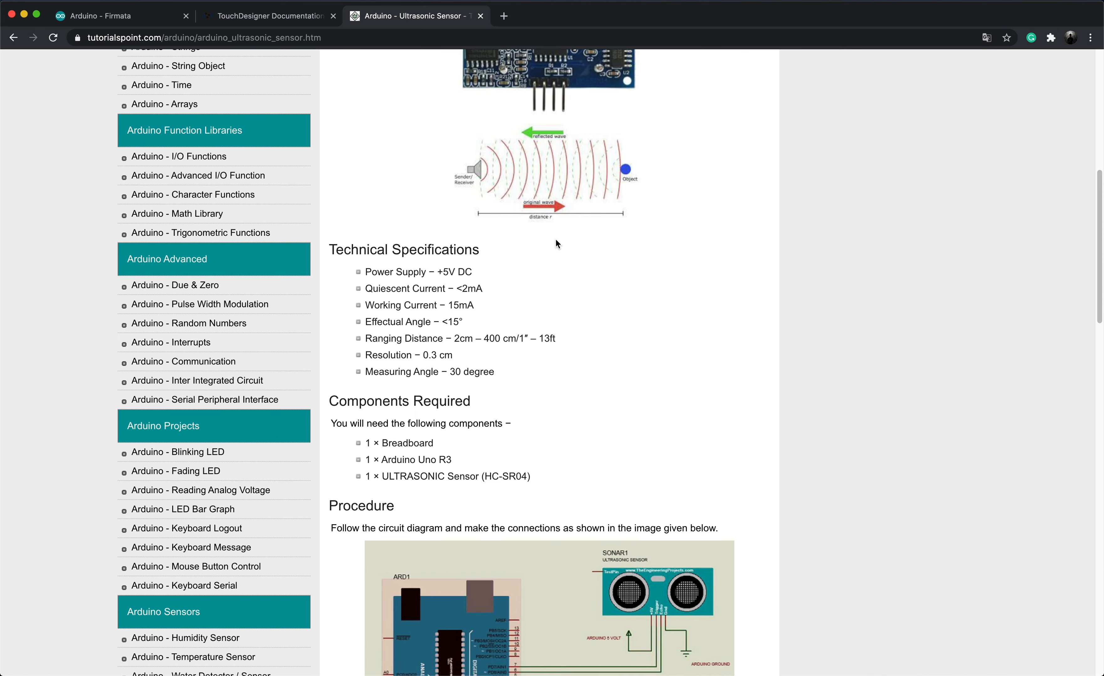
{"action": "scroll", "coordinate": [494, 258], "scroll_direction": "down", "scroll_amount": 1}
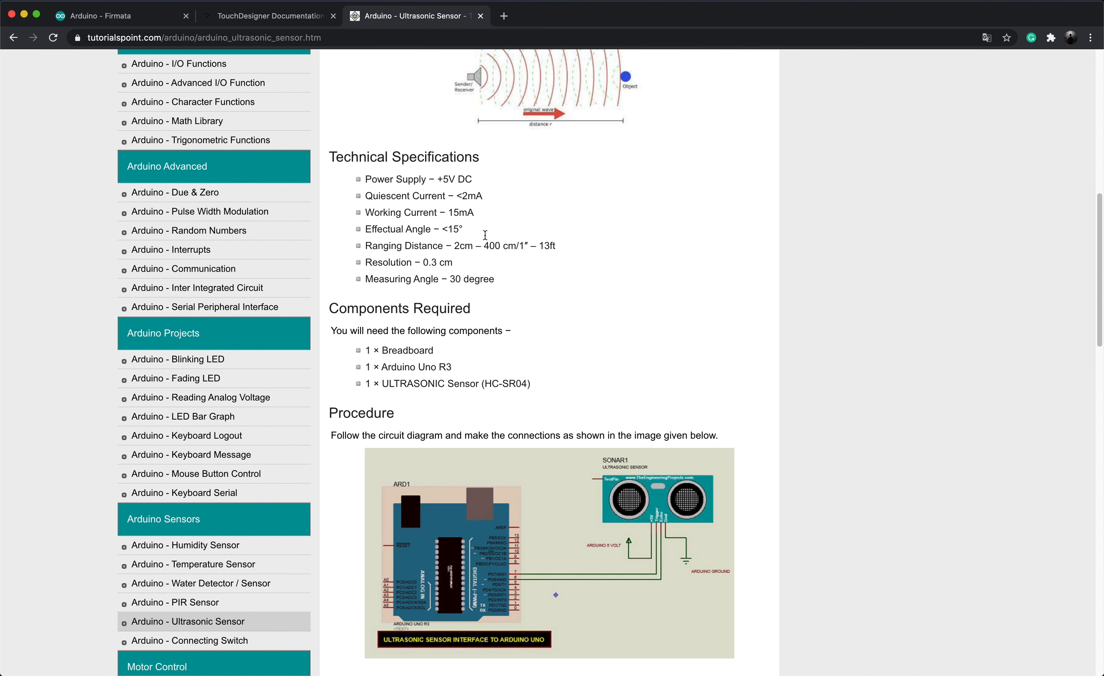
{"action": "scroll", "coordinate": [532, 331], "scroll_direction": "down", "scroll_amount": 6}
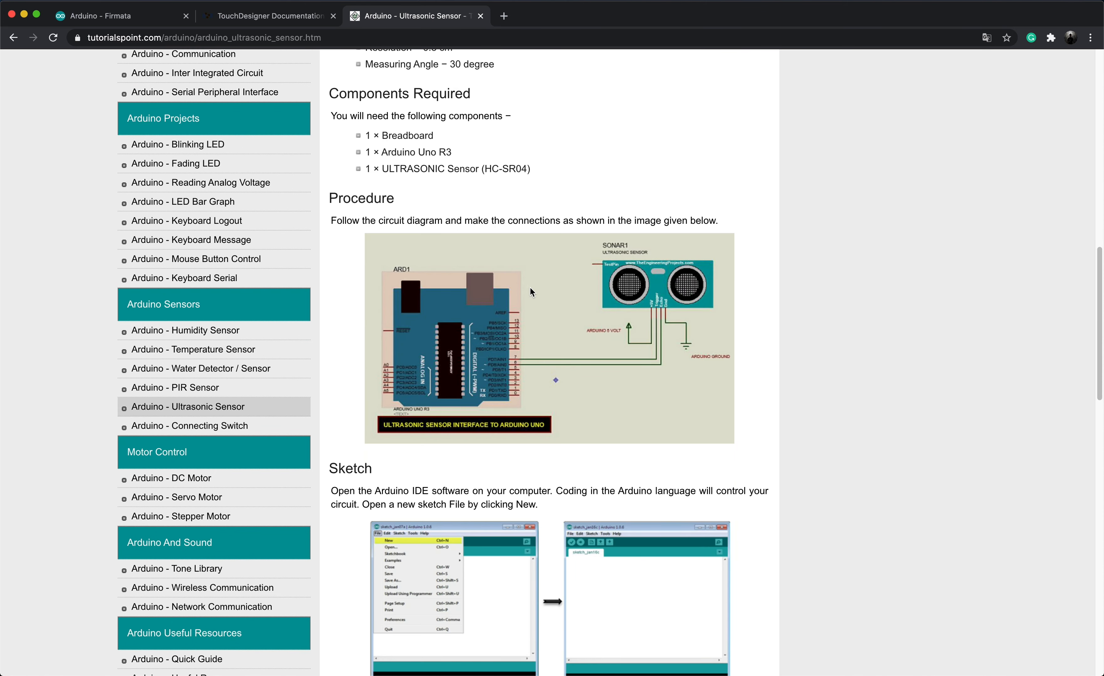
{"action": "scroll", "coordinate": [578, 381], "scroll_direction": "down", "scroll_amount": 4}
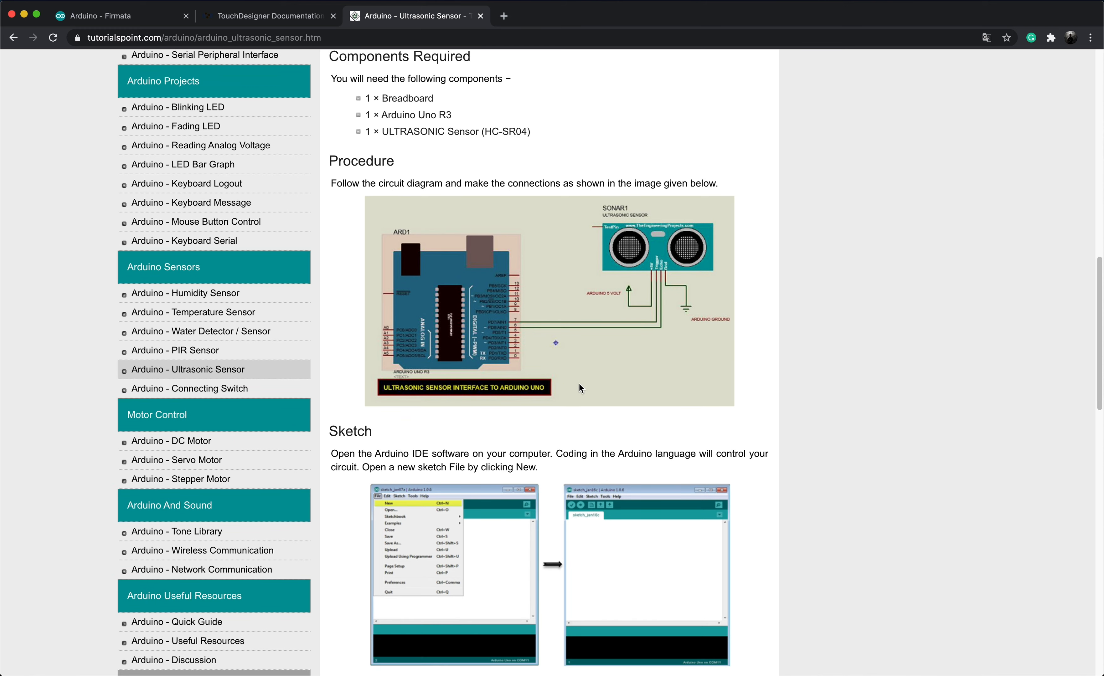
- Examine the article's full Arduino code and the notes on connecting the ultrasonic sensor's four terminals
{"action": "scroll", "coordinate": [501, 458], "scroll_direction": "down", "scroll_amount": 12}
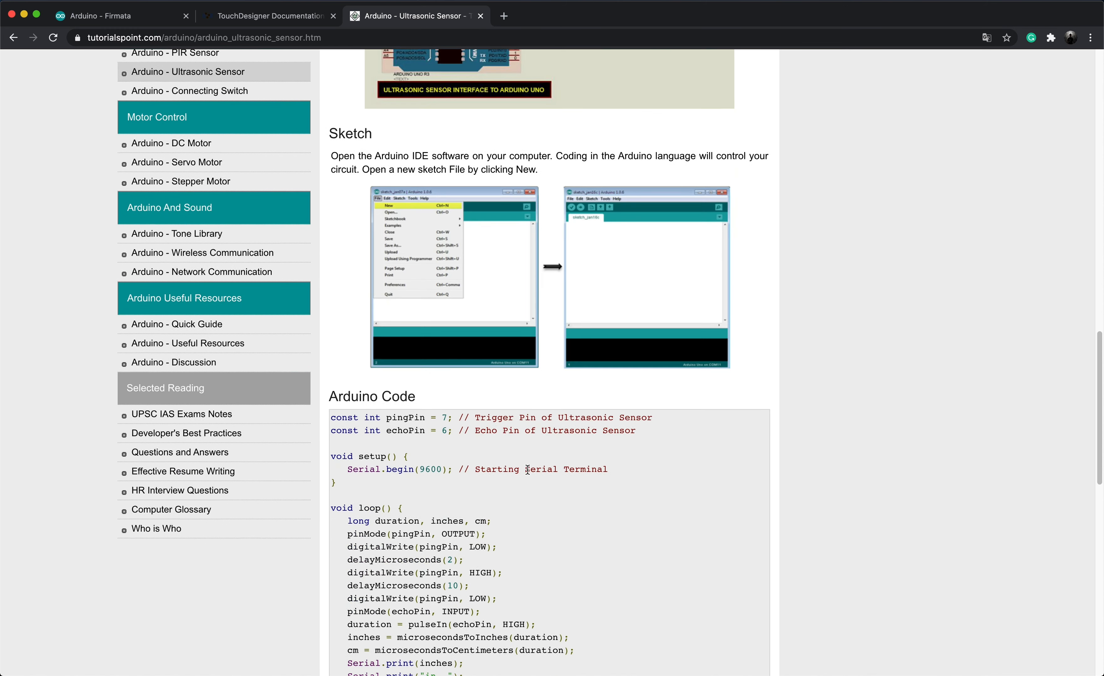
{"action": "scroll", "coordinate": [401, 263], "scroll_direction": "down", "scroll_amount": 1}
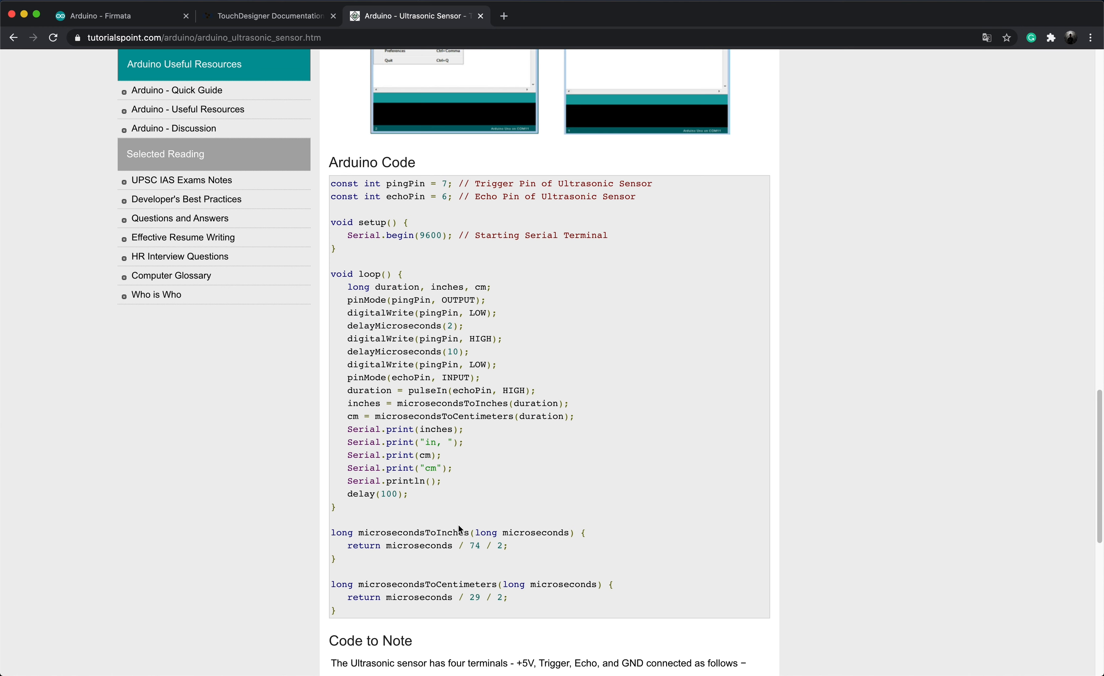
{"action": "left_click_drag", "start_coordinate": [336, 183], "coordinate": [646, 605]}
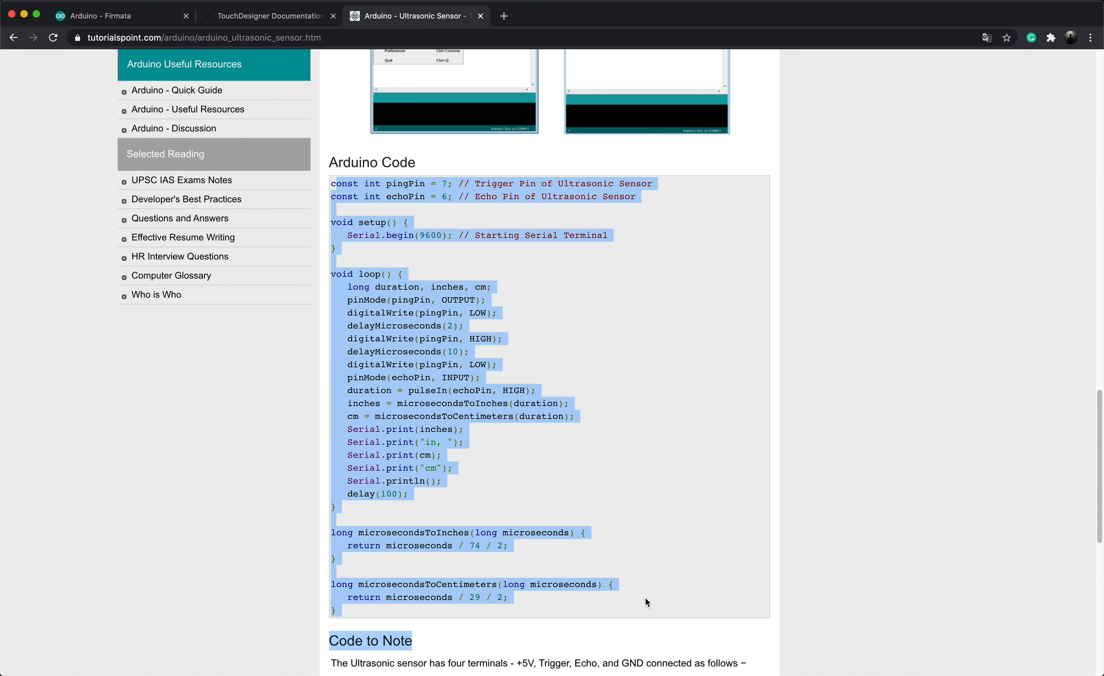
{"action": "left_click", "coordinate": [653, 589]}
{"action": "scroll", "coordinate": [654, 576], "scroll_direction": "down", "scroll_amount": 7}
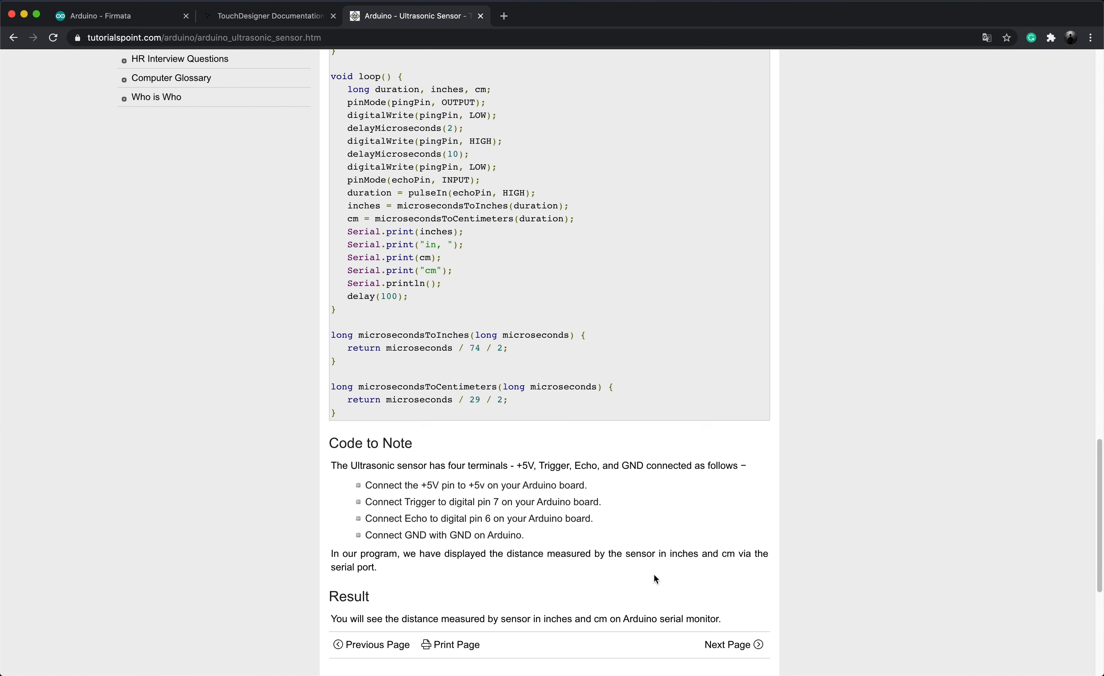
- Switch to the Arduino IDE and place the distance sketch window beside the article's Arduino code
{"action": "key", "text": "super+Tab"}
{"action": "key", "text": "super+Tab"}
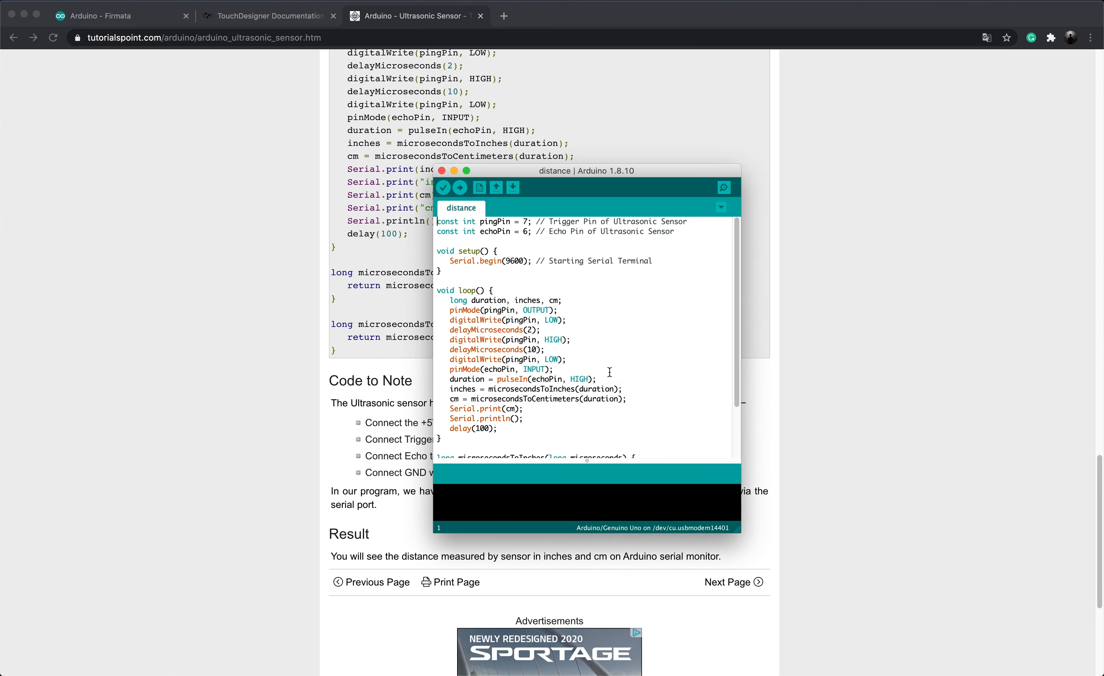
{"action": "left_click_drag", "start_coordinate": [592, 172], "coordinate": [806, 144]}
{"action": "scroll", "coordinate": [538, 234], "scroll_direction": "up", "scroll_amount": 5}
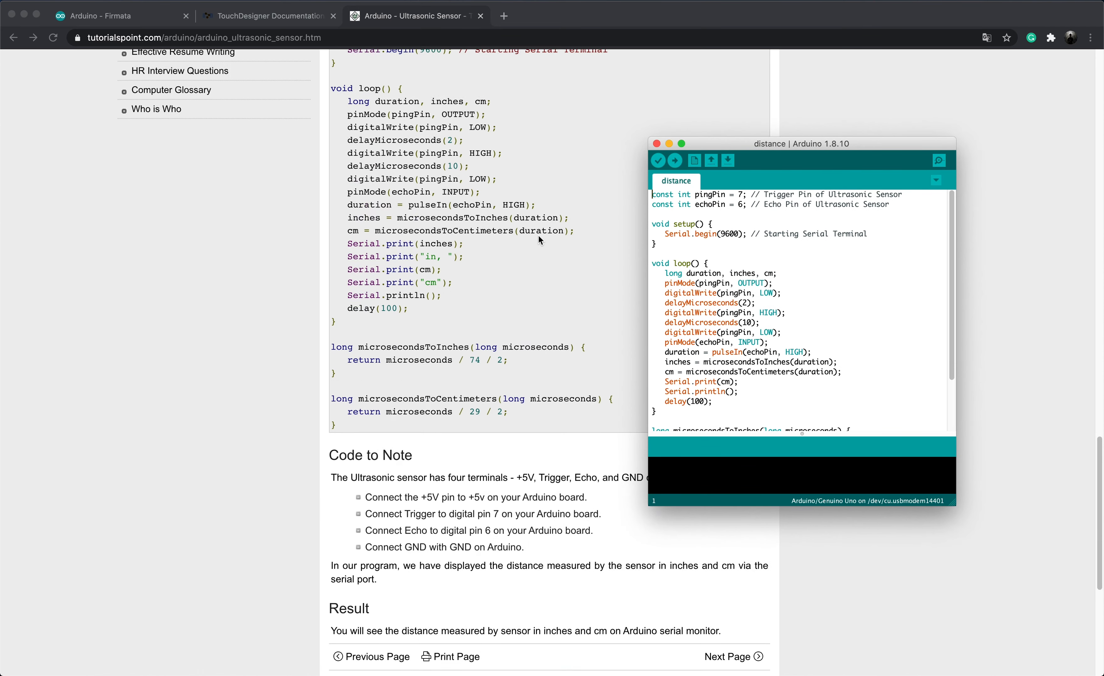
{"action": "scroll", "coordinate": [536, 238], "scroll_direction": "up", "scroll_amount": 2}
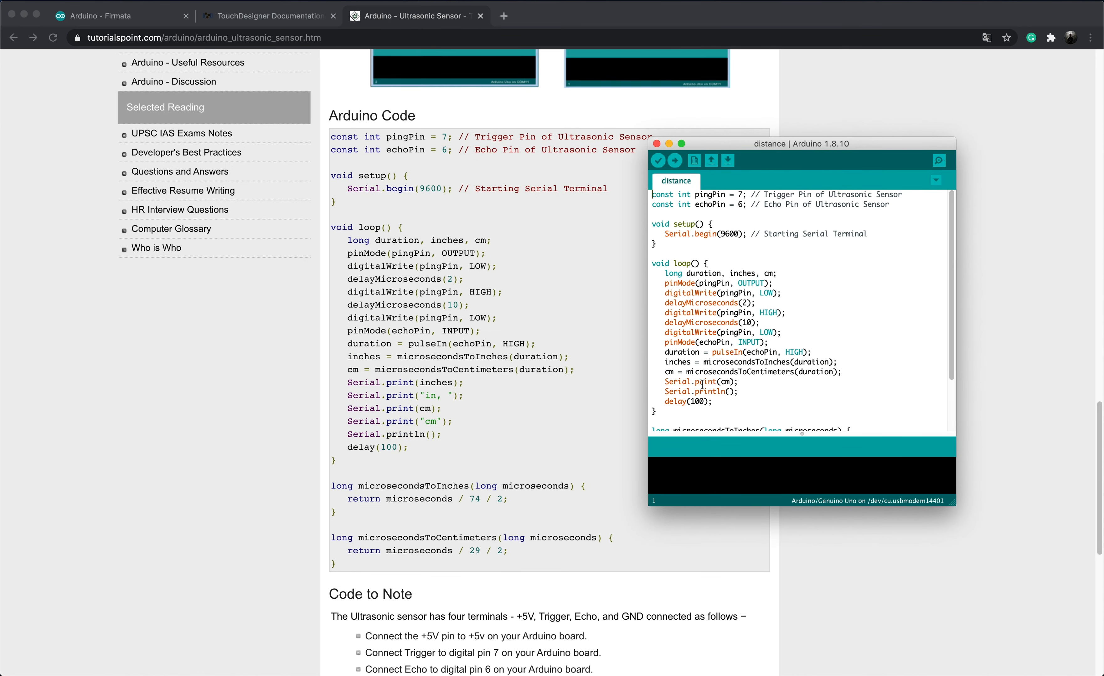
- Compare the serial print lines in the distance sketch with the inches and cm print lines in the article's code
{"action": "left_click", "coordinate": [748, 392]}
{"action": "left_click_drag", "start_coordinate": [749, 392], "coordinate": [656, 381]}
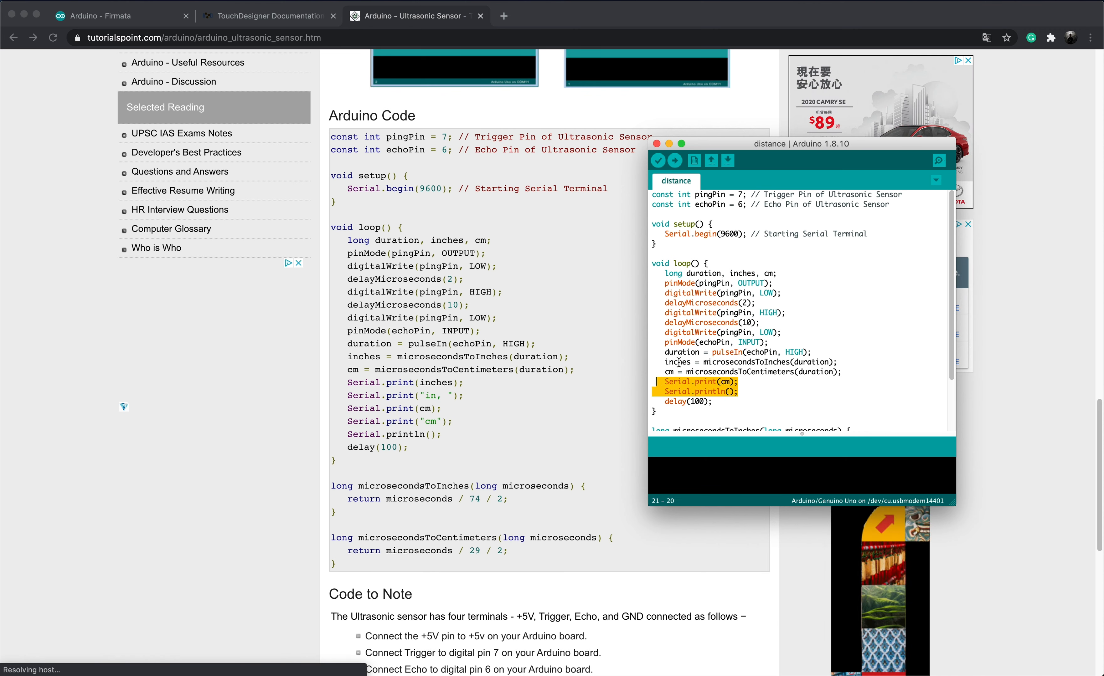
{"action": "left_click", "coordinate": [374, 388]}
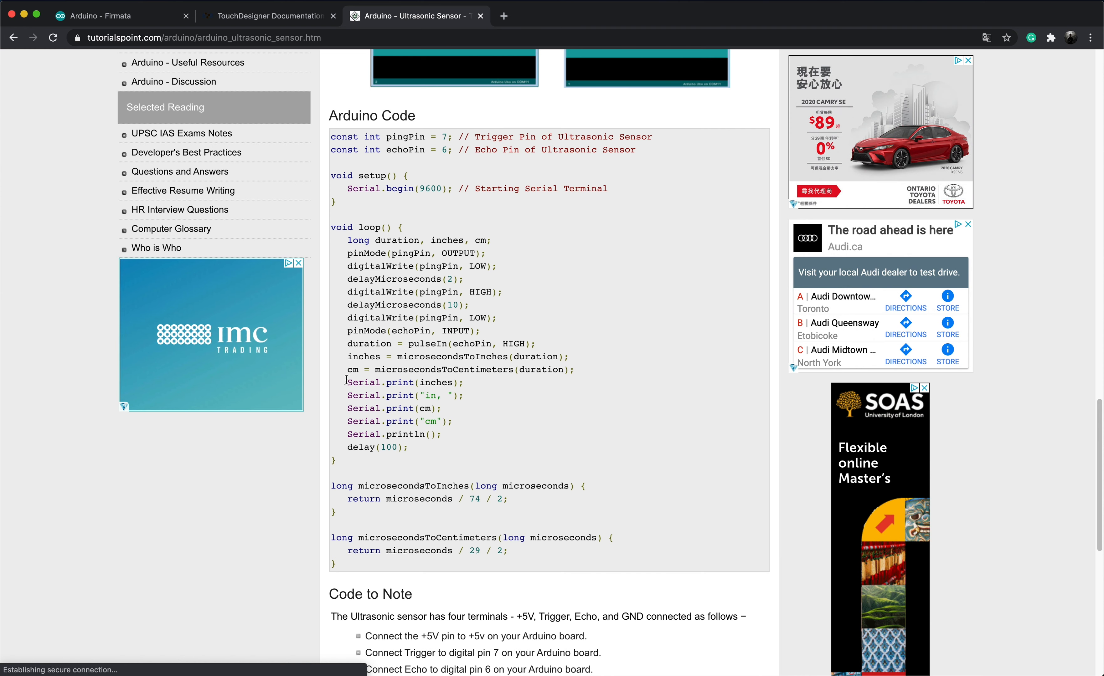
{"action": "left_click_drag", "start_coordinate": [347, 383], "coordinate": [479, 411]}
{"action": "left_click", "coordinate": [641, 410]}
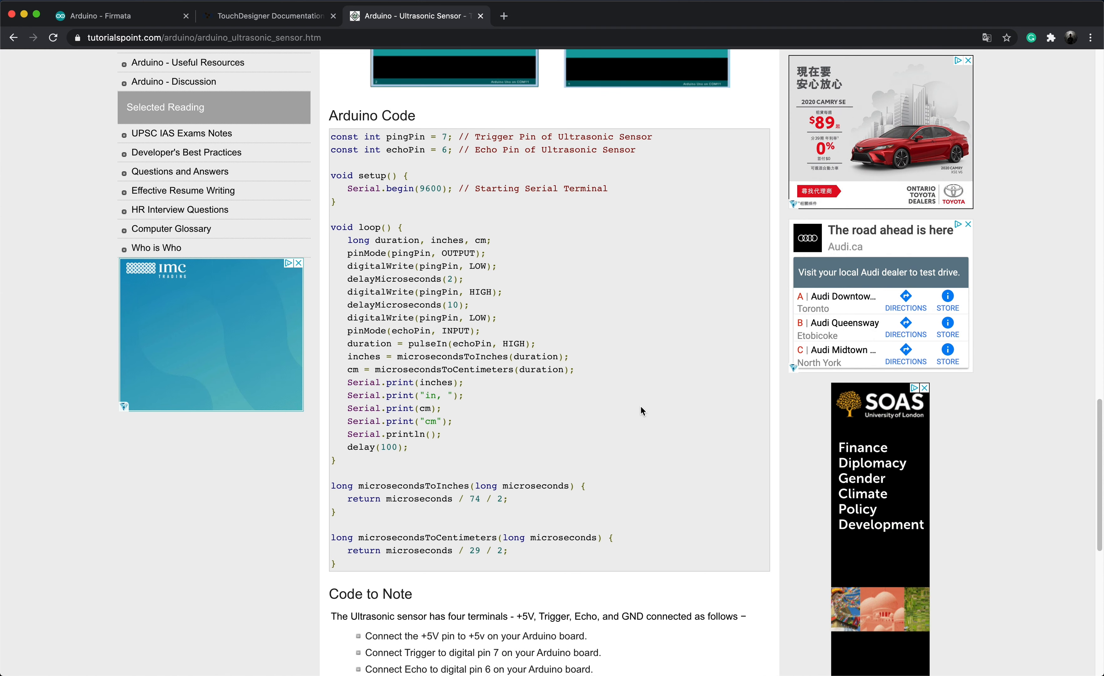
{"action": "key", "text": "super+Tab"}
{"action": "left_click", "coordinate": [731, 401]}
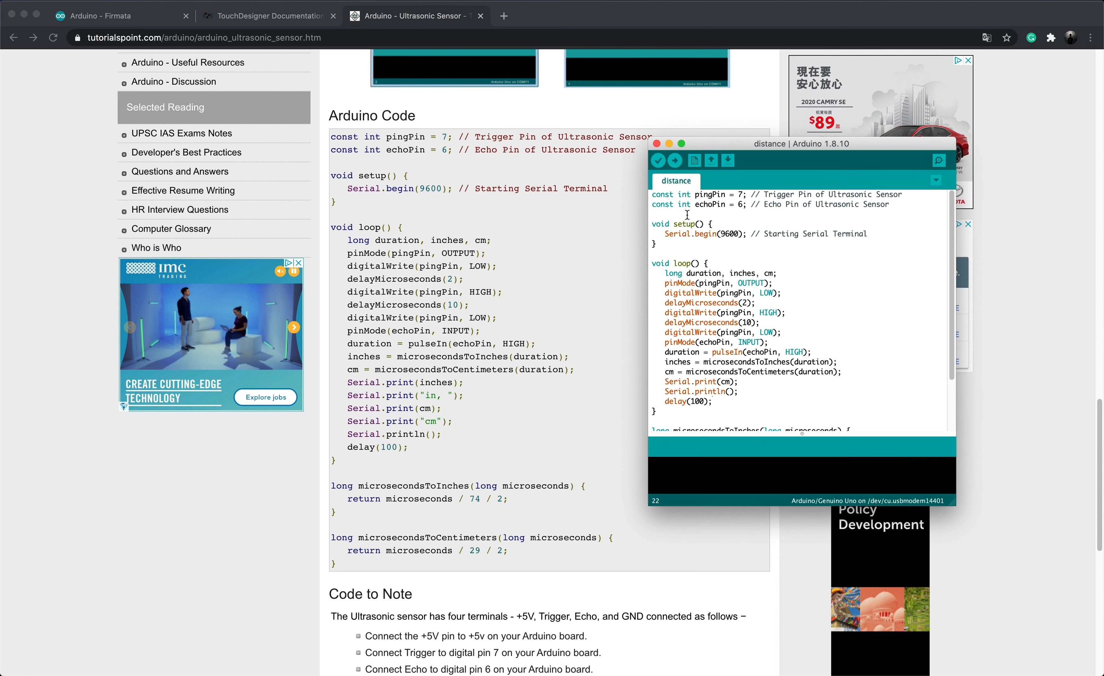
- Move the sketch window clear and check the Arduino IDE's selected board and serial port
{"action": "left_click_drag", "start_coordinate": [694, 144], "coordinate": [602, 146]}
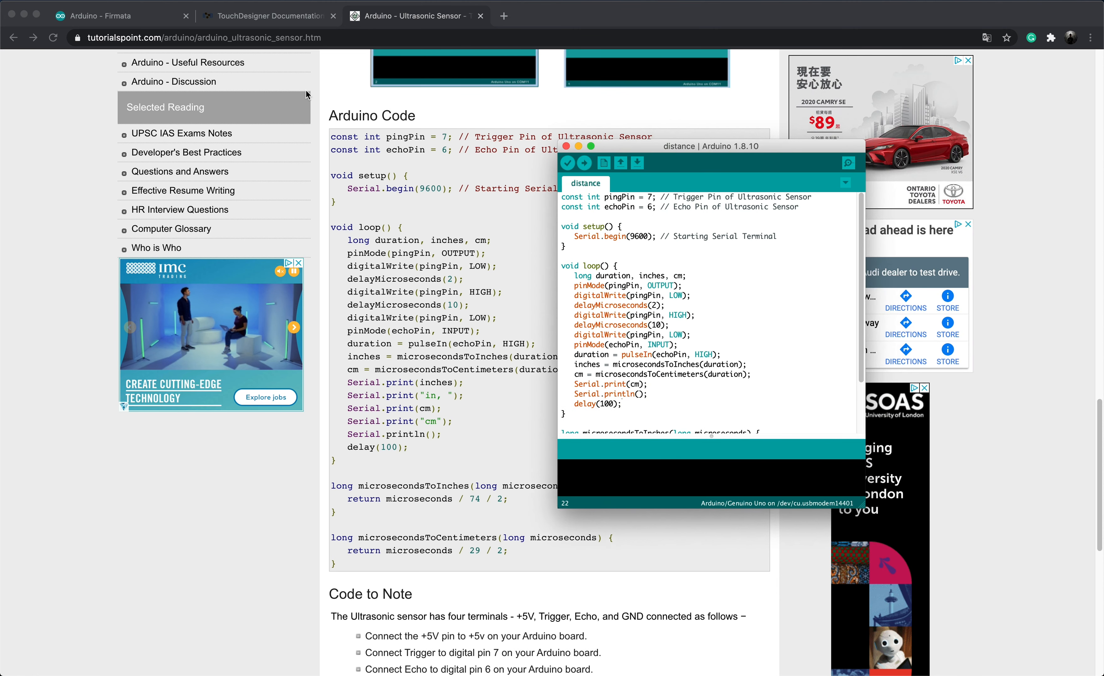
{"action": "left_click", "coordinate": [108, 0]}
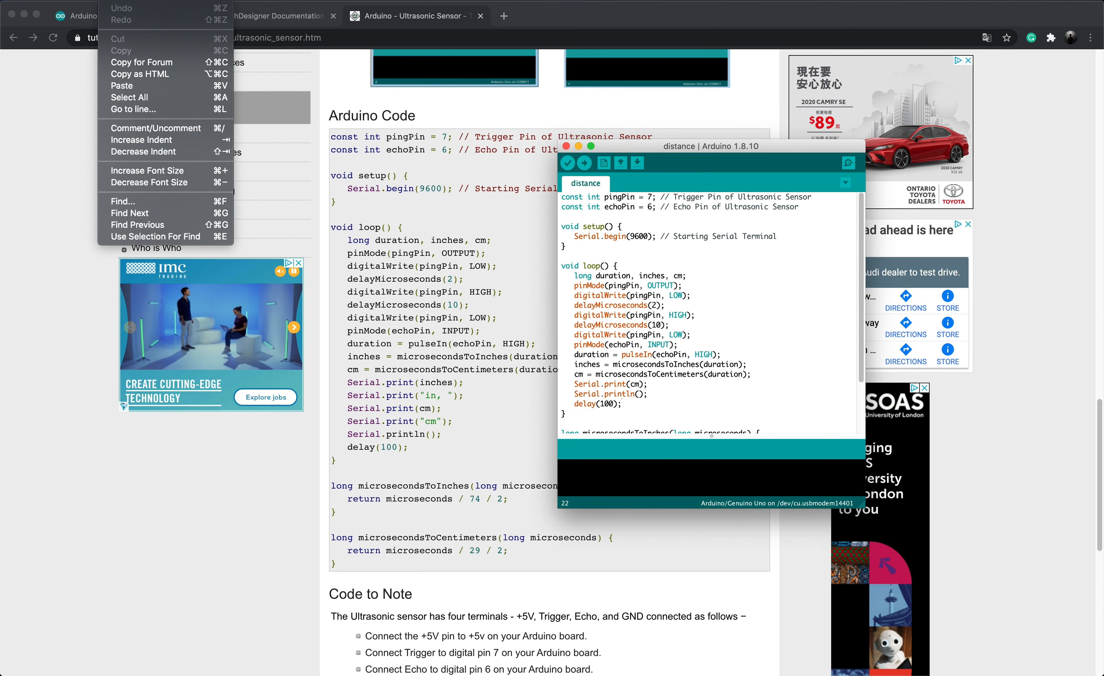
{"action": "mouse_move", "coordinate": [84, 1]}
{"action": "mouse_move", "coordinate": [181, 0]}
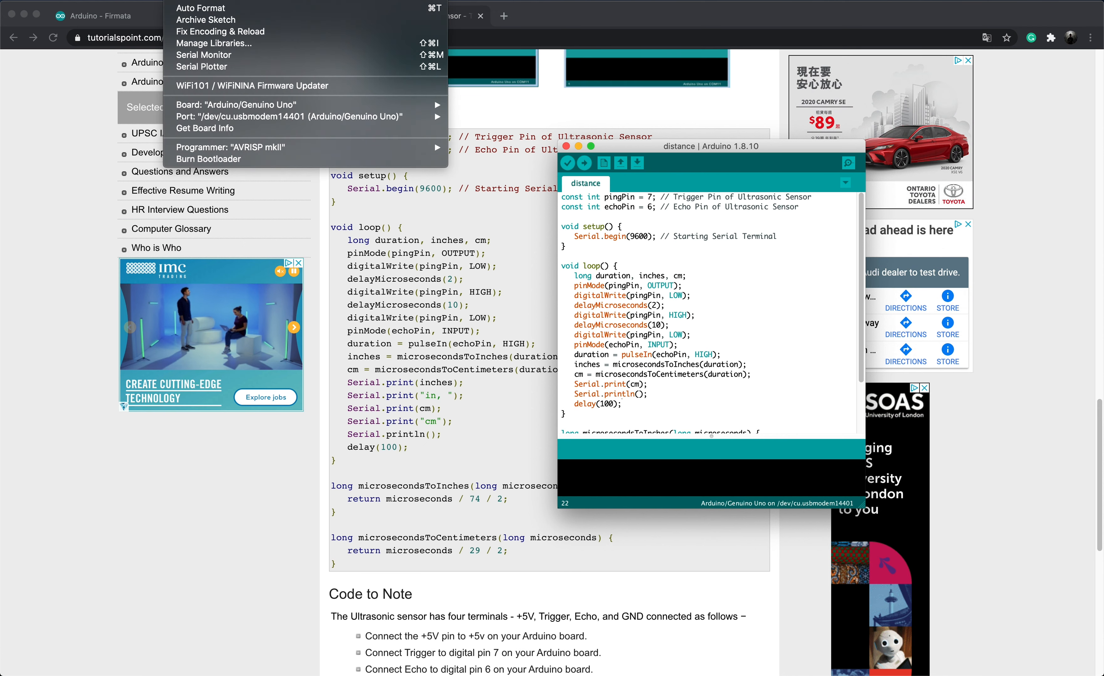
{"action": "mouse_move", "coordinate": [231, 117]}
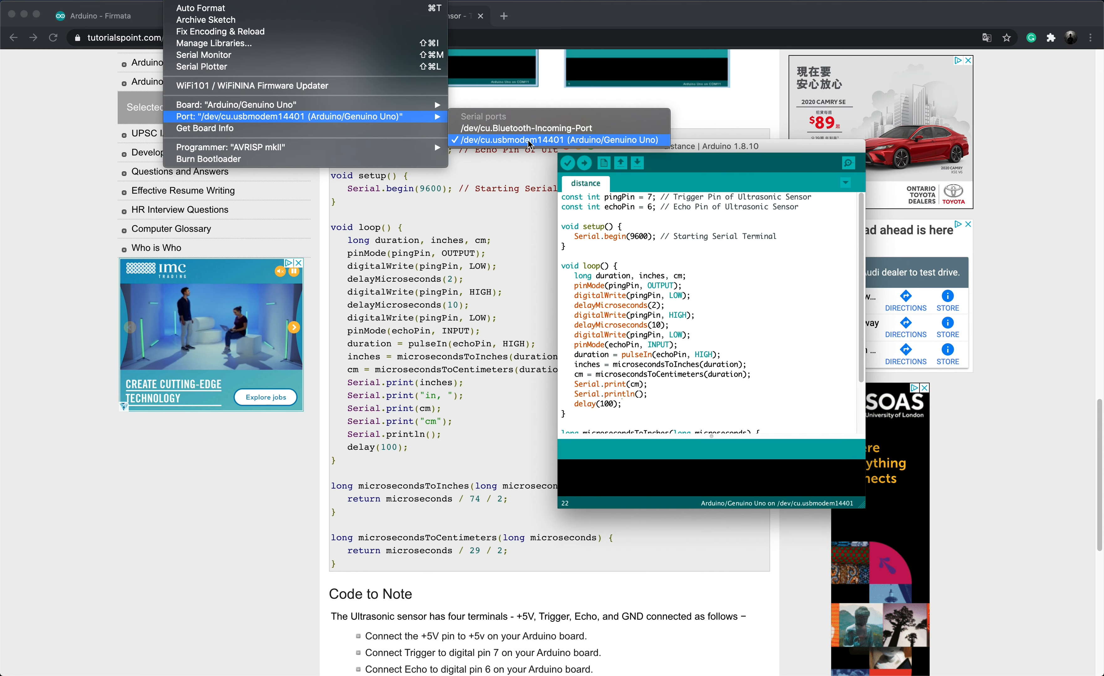
{"action": "mouse_move", "coordinate": [430, 105]}
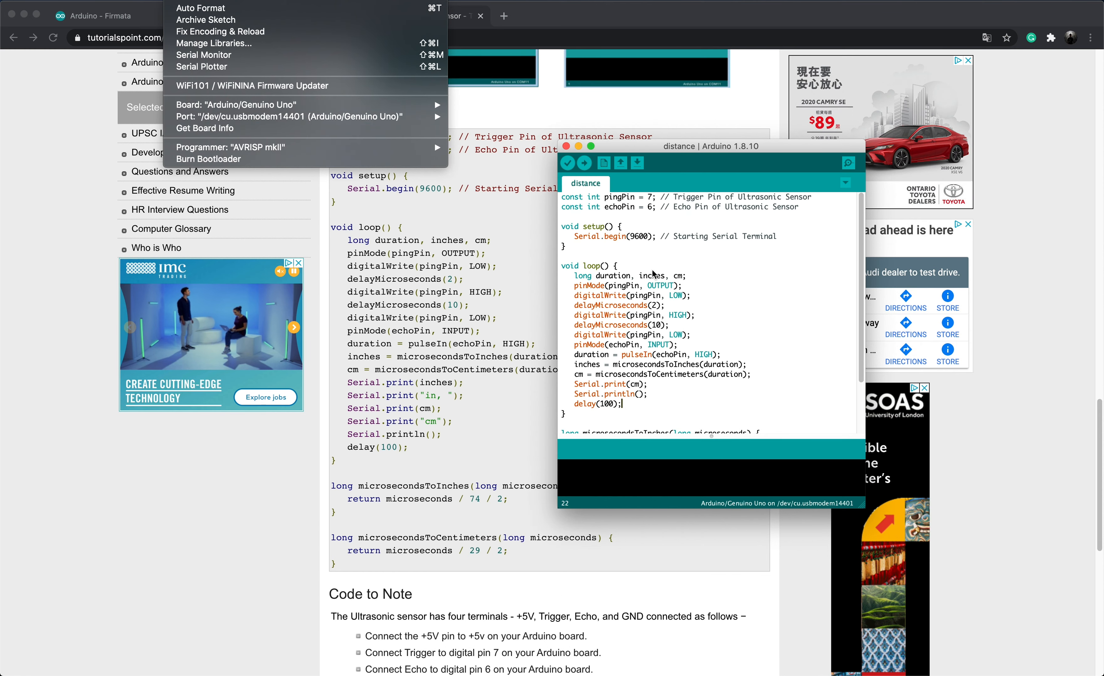
{"action": "left_click", "coordinate": [679, 323]}
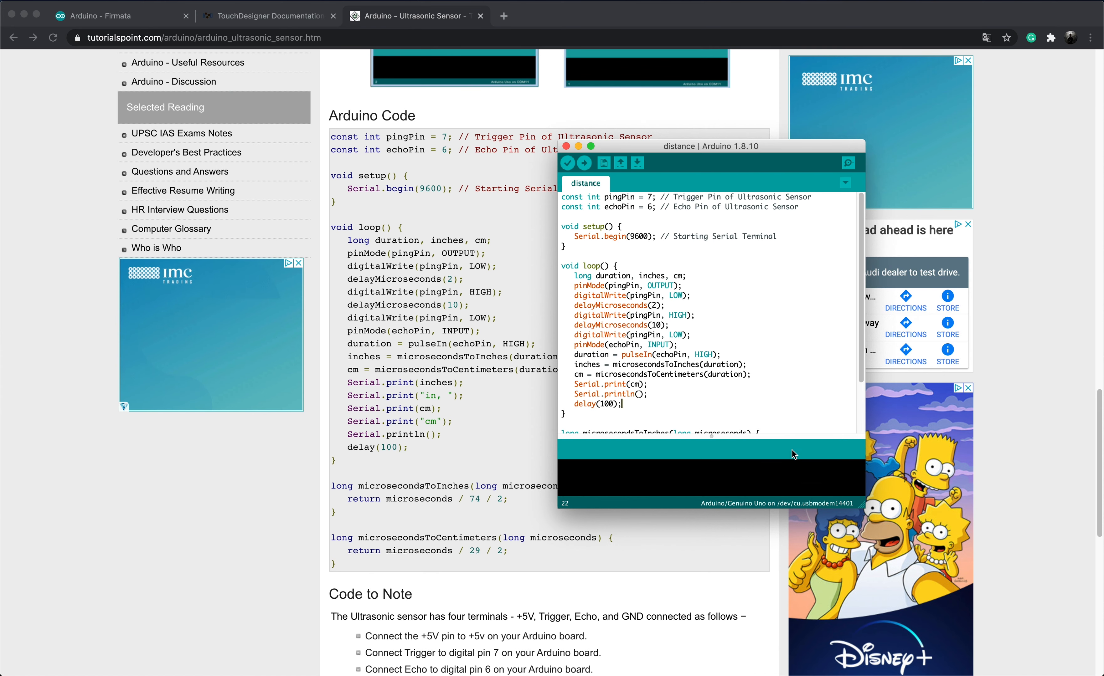
- Verify and upload the distance sketch to the Arduino board and open the Serial Monitor to watch its readings
{"action": "left_click", "coordinate": [568, 163]}
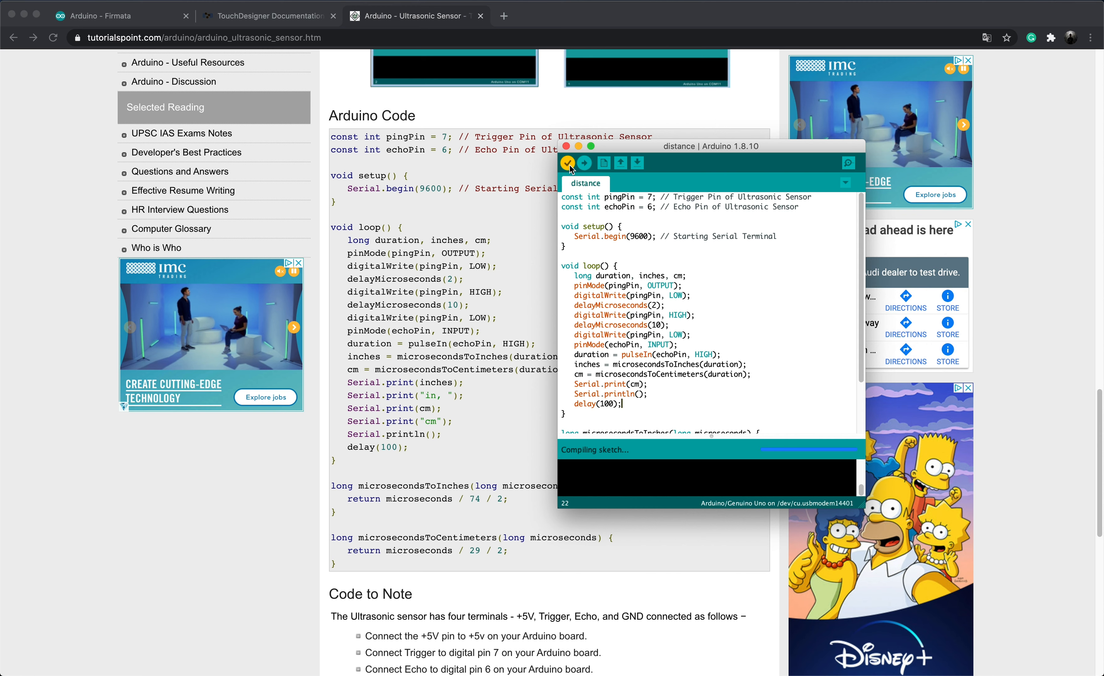
{"action": "left_click", "coordinate": [584, 164]}
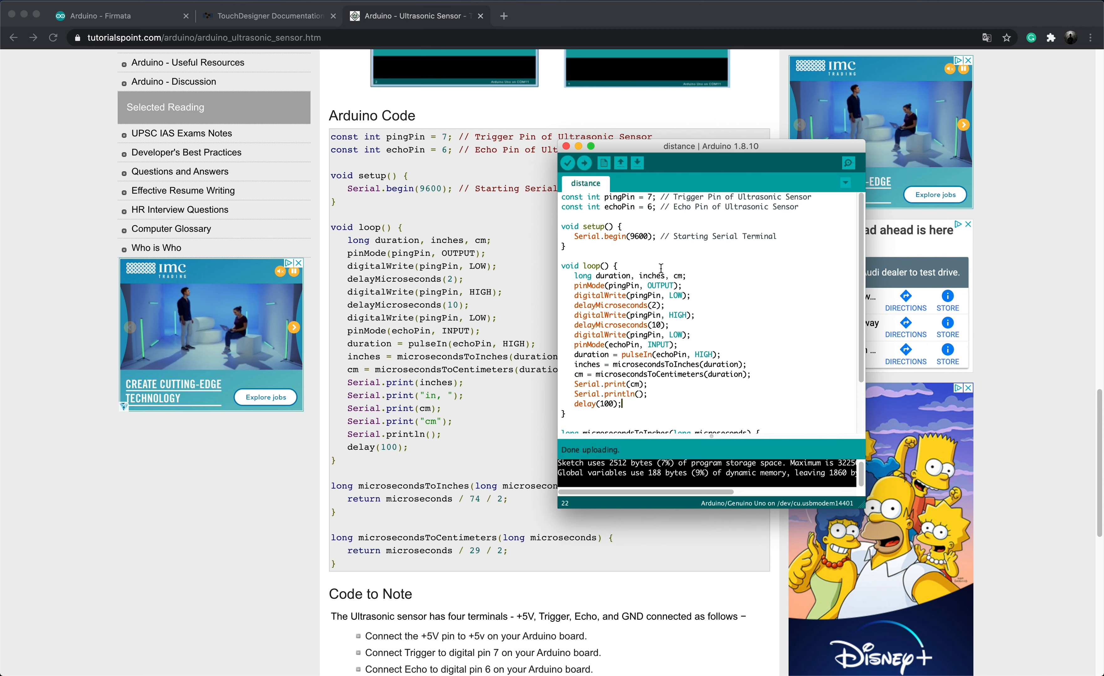
{"action": "left_click", "coordinate": [849, 164]}
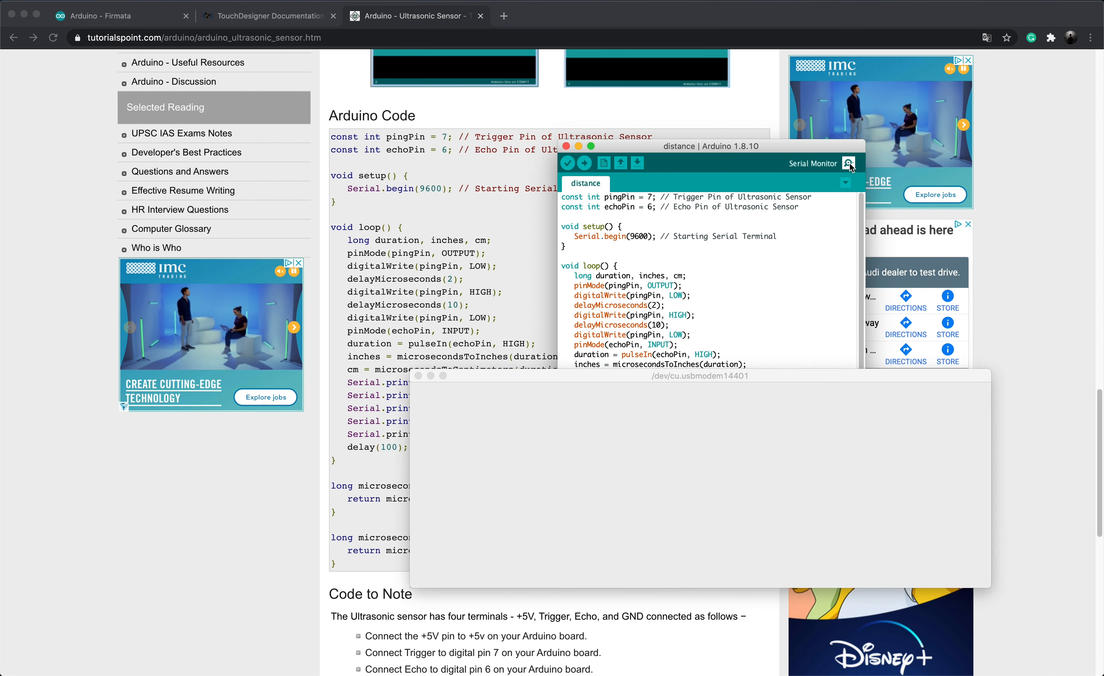
{"action": "left_click_drag", "start_coordinate": [696, 377], "coordinate": [605, 278]}
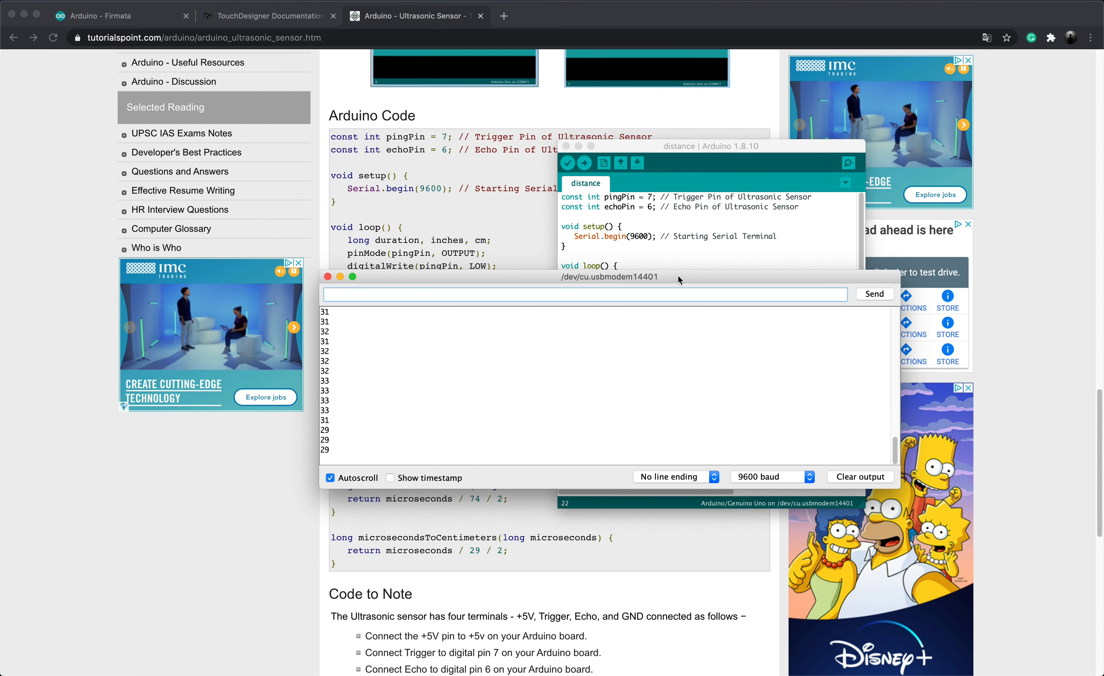
- Choose 9600 baud in the Serial Monitor and compare it with the rate in the sketch's Serial.begin line
{"action": "left_click", "coordinate": [787, 482]}
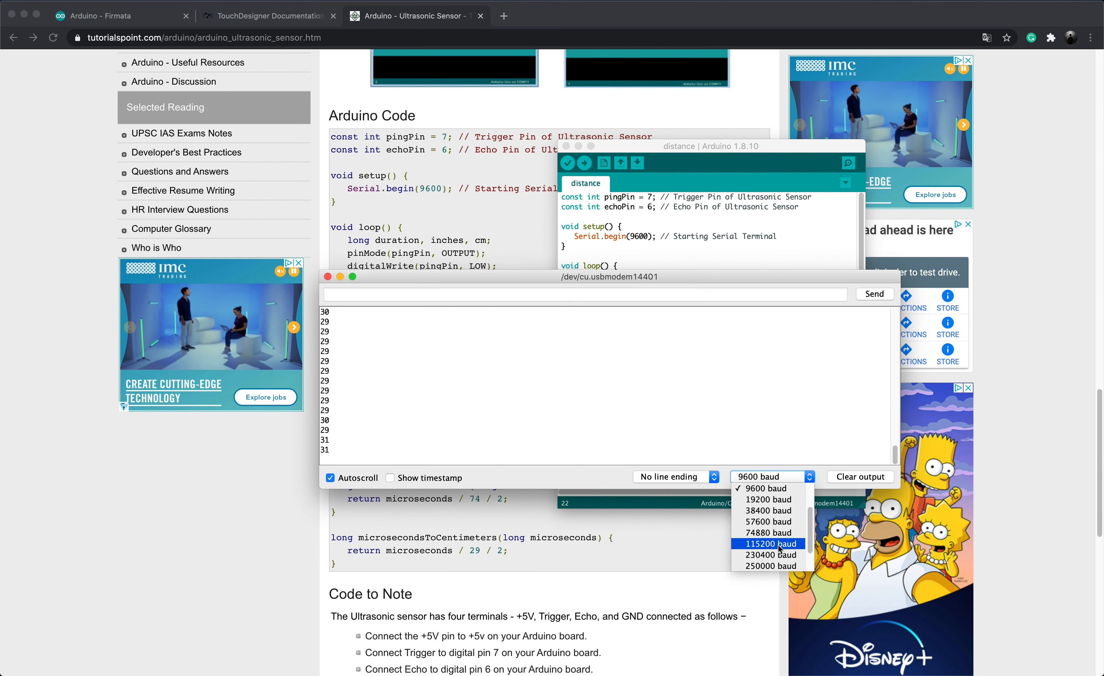
{"action": "left_click", "coordinate": [781, 495]}
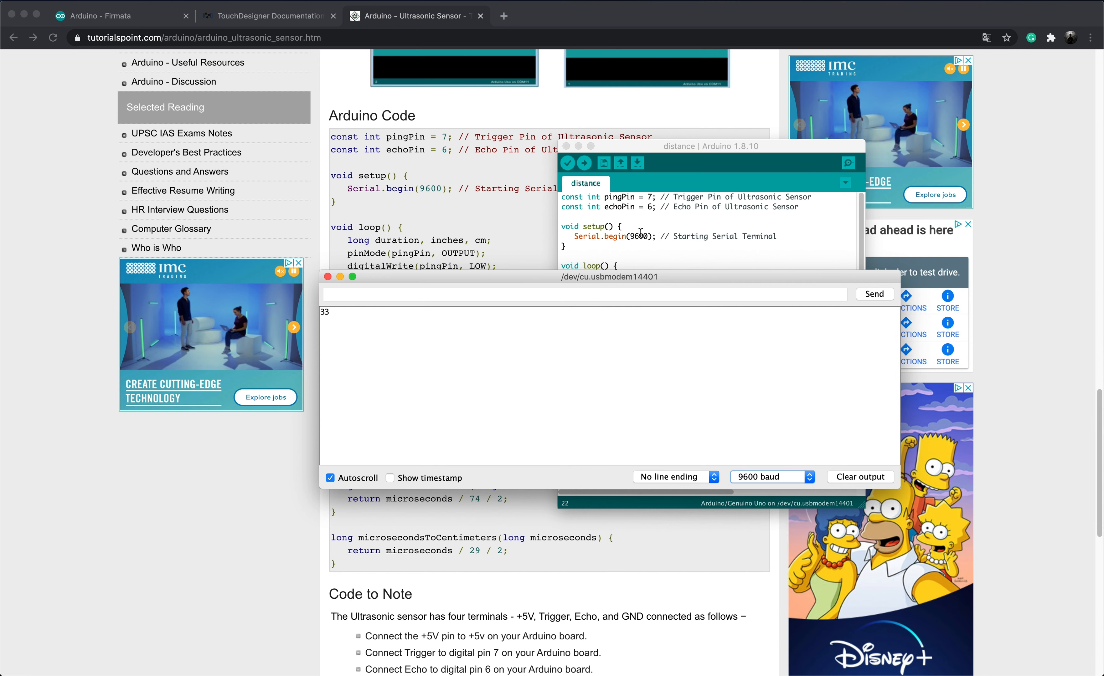
{"action": "left_click_drag", "start_coordinate": [651, 276], "coordinate": [305, 212]}
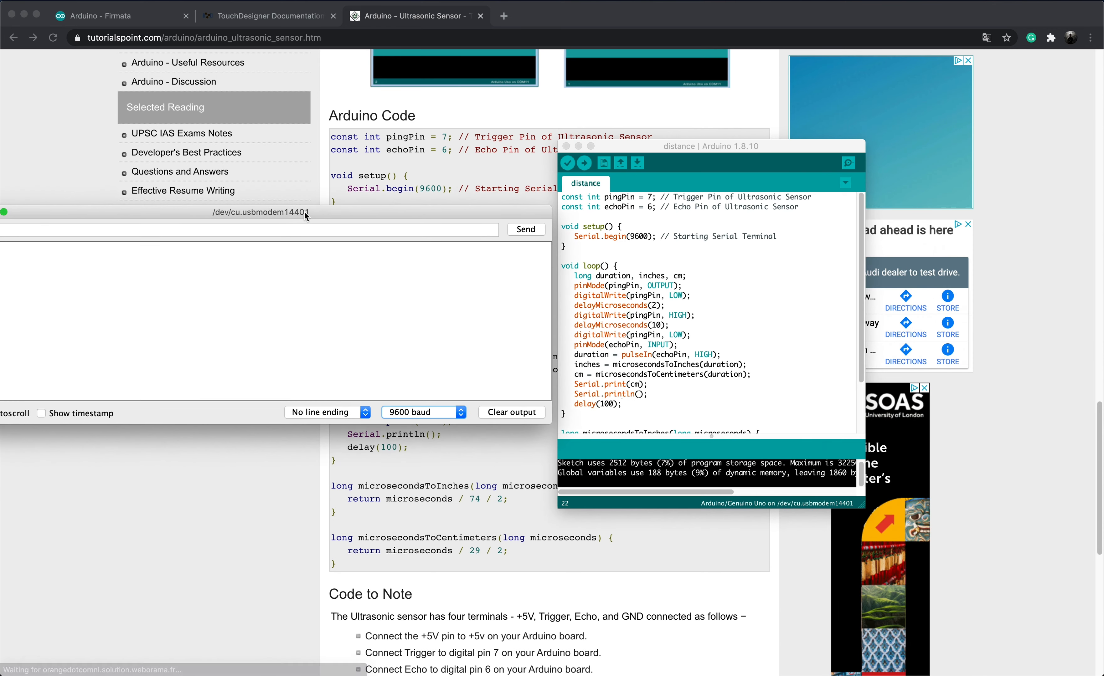
{"action": "left_click_drag", "start_coordinate": [358, 213], "coordinate": [776, 313]}
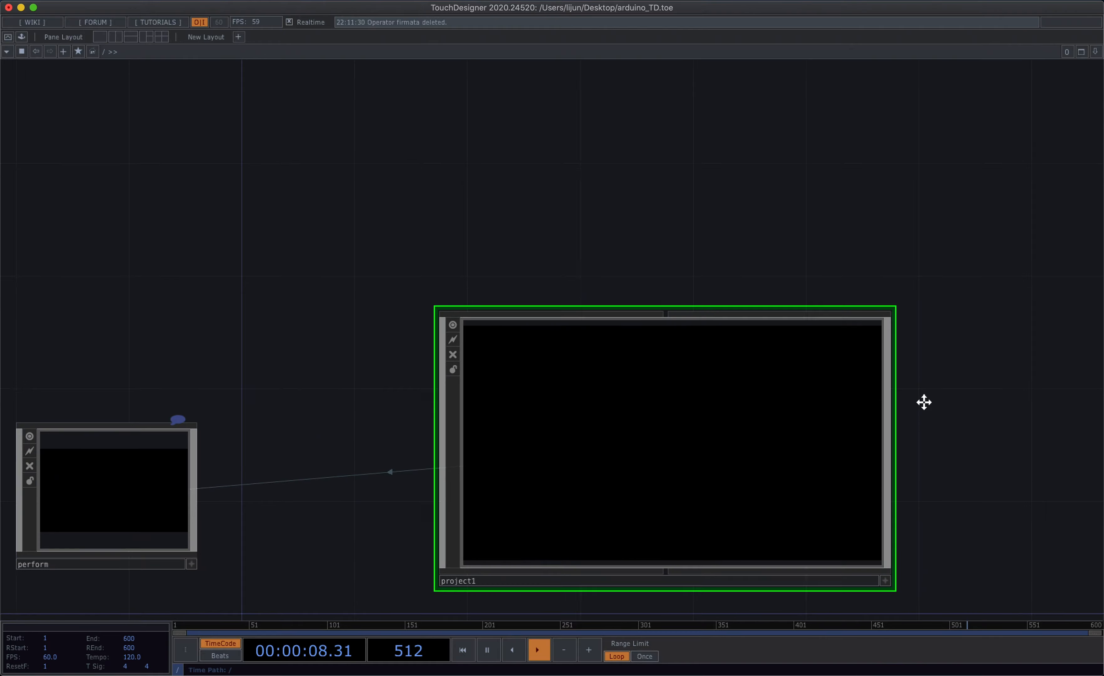
- Switch to TouchDesigner, enter project1 and examine the finished network from serial1 through to null3
{"action": "left_click_drag", "start_coordinate": [924, 402], "coordinate": [845, 311]}
{"action": "scroll", "coordinate": [611, 314], "scroll_direction": "up", "scroll_amount": 10}
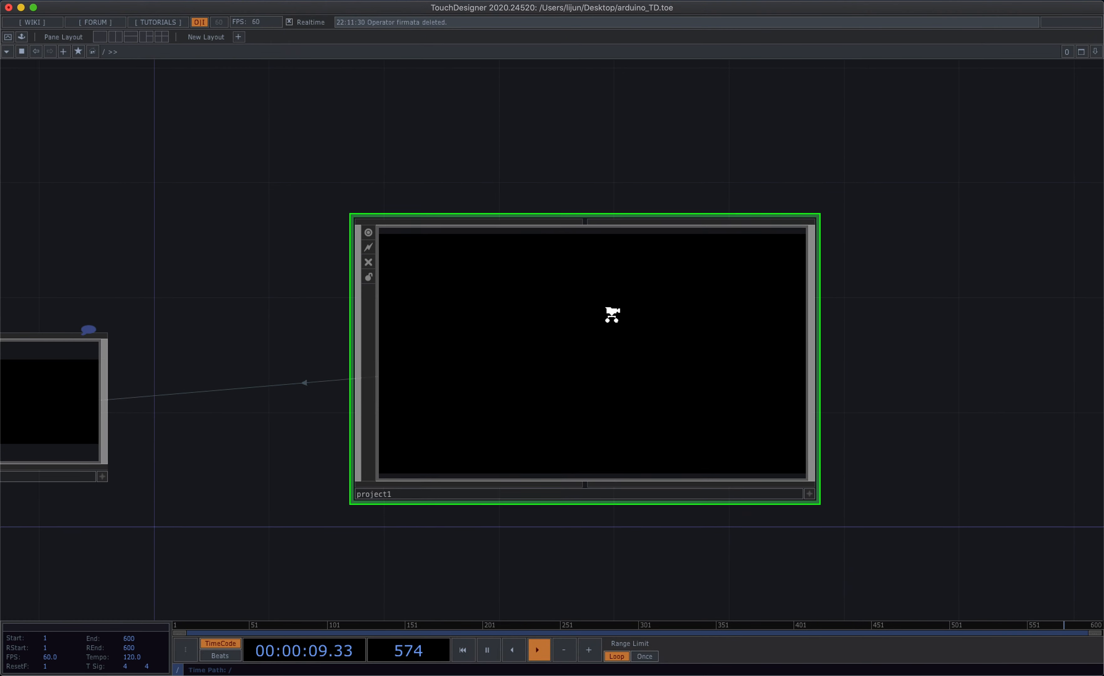
{"action": "key", "text": "h"}
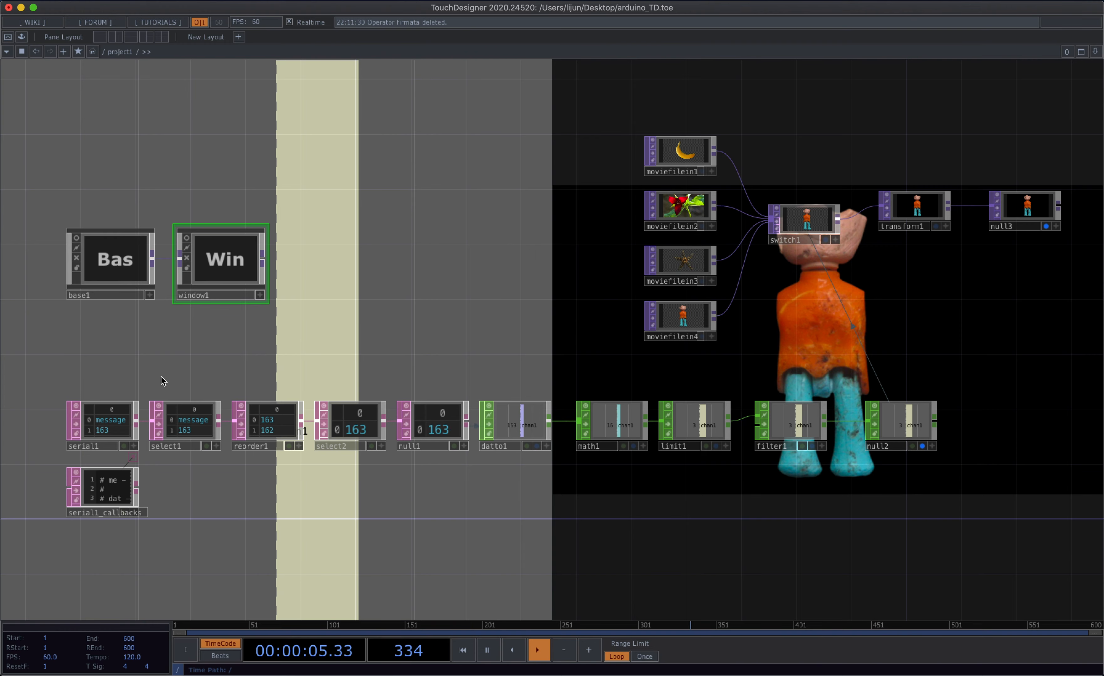
{"action": "left_click_drag", "start_coordinate": [138, 389], "coordinate": [180, 372]}
{"action": "scroll", "coordinate": [153, 384], "scroll_direction": "up", "scroll_amount": 3}
{"action": "scroll", "coordinate": [153, 385], "scroll_direction": "up", "scroll_amount": 3}
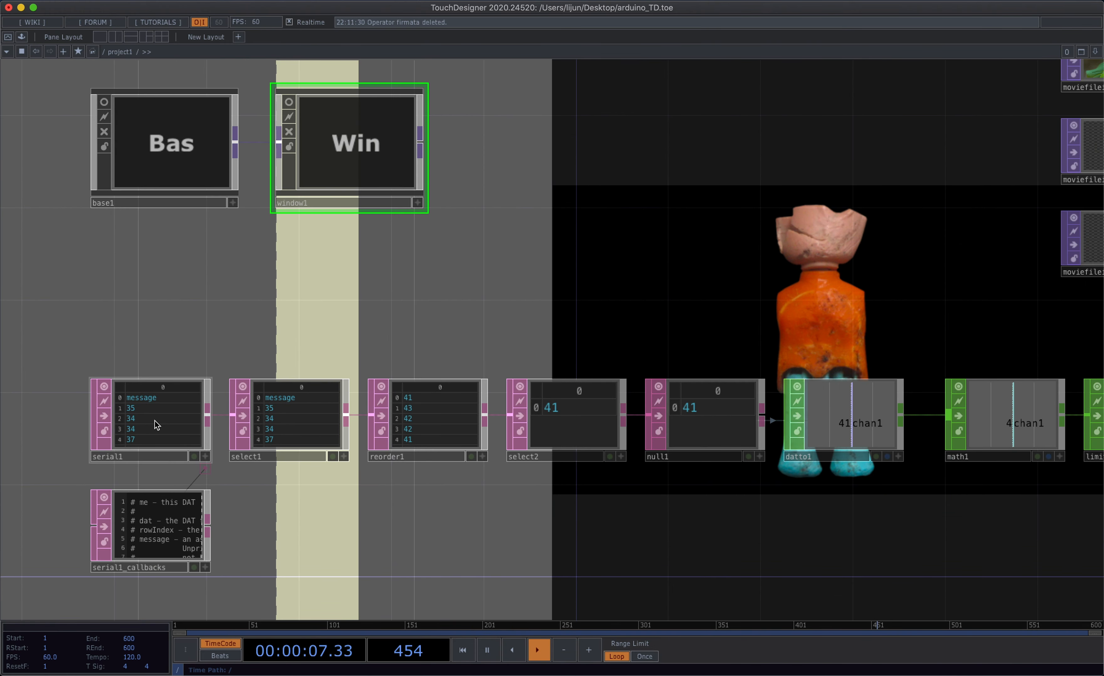
{"action": "key", "text": "h"}
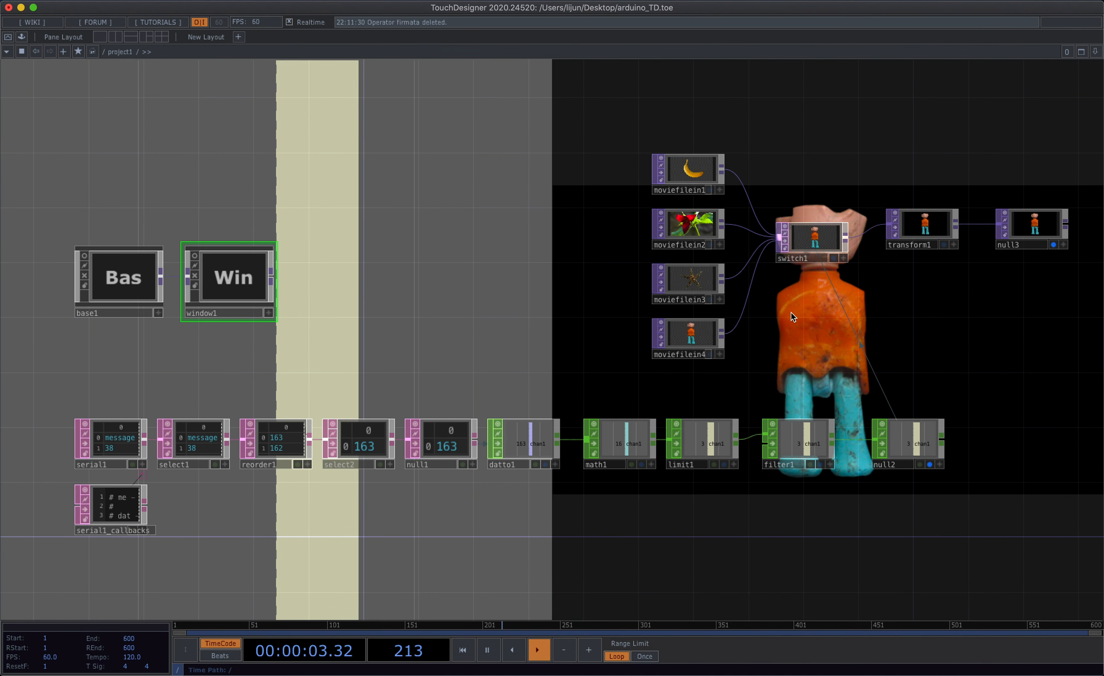
{"action": "left_click_drag", "start_coordinate": [791, 313], "coordinate": [783, 300]}
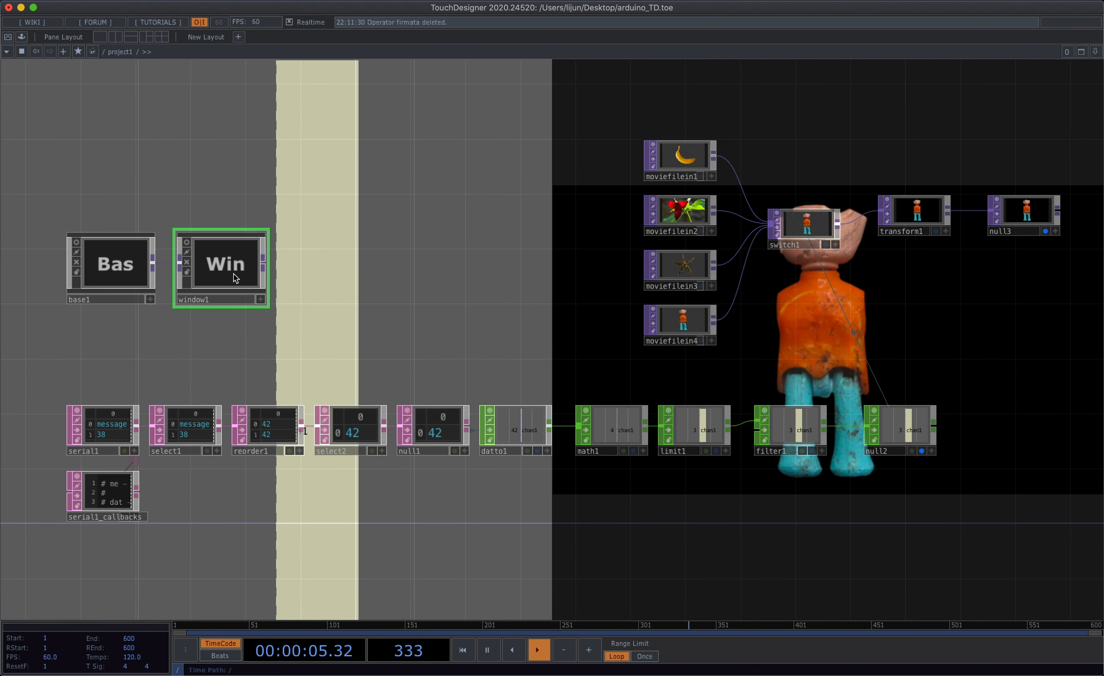
- Show window1's parameters and open its output as a separate window
{"action": "key", "text": "p"}
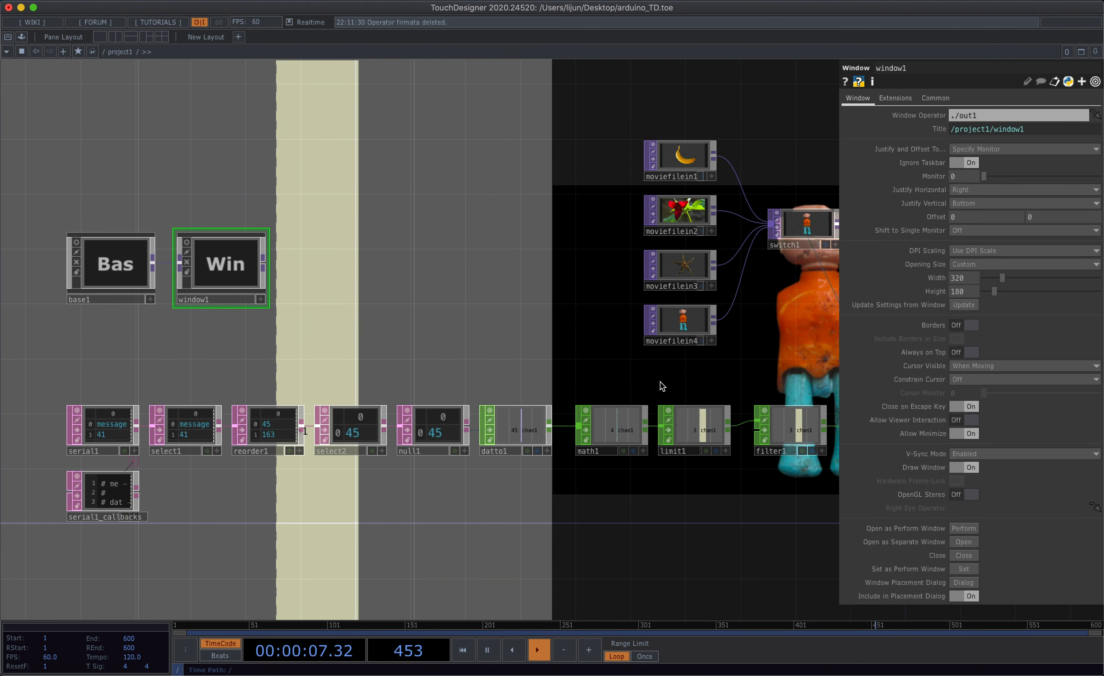
{"action": "left_click", "coordinate": [972, 542]}
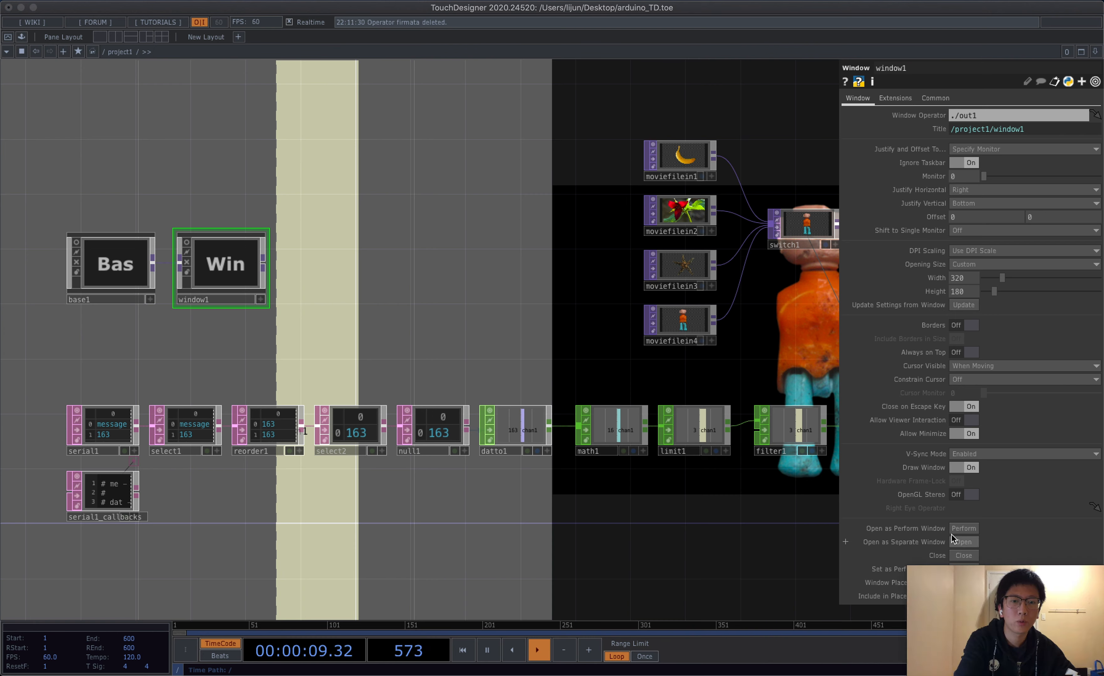
{"action": "left_click", "coordinate": [760, 510]}
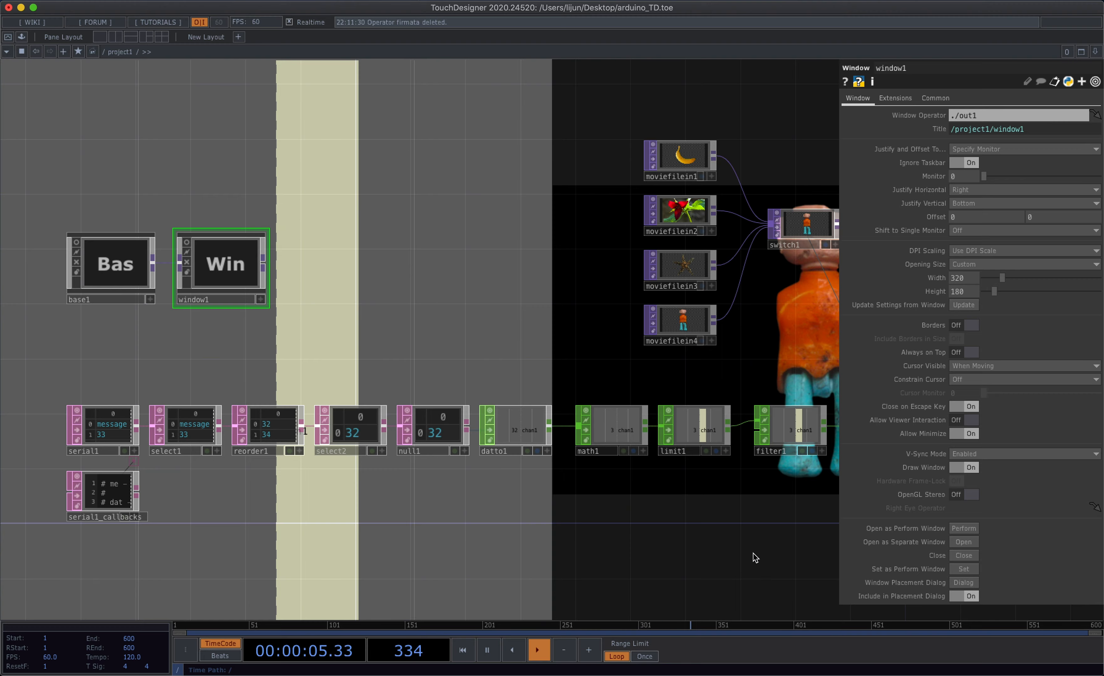
{"action": "key", "text": "p"}
- Delete the movie file, switch, transform and null TOPs together with the CHOP chain from datto1 to null2
{"action": "left_click_drag", "start_coordinate": [583, 553], "coordinate": [594, 538]}
{"action": "left_click_drag", "start_coordinate": [344, 517], "coordinate": [345, 494]}
{"action": "scroll", "coordinate": [754, 480], "scroll_direction": "down", "scroll_amount": 3}
{"action": "left_click_drag", "start_coordinate": [757, 486], "coordinate": [750, 455]}
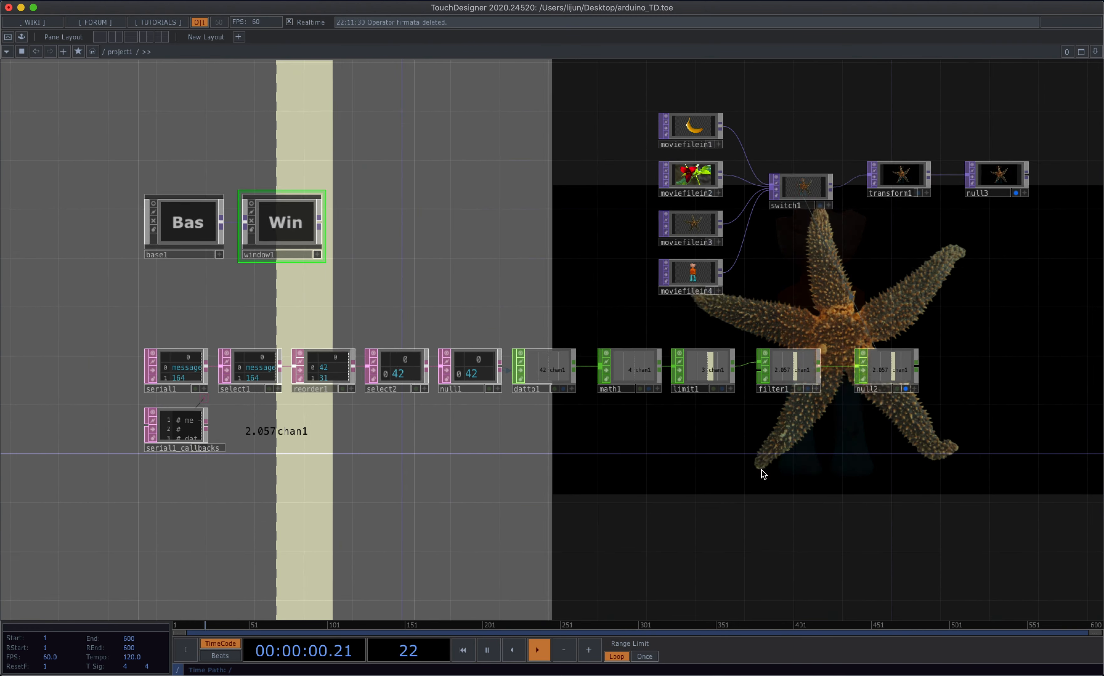
{"action": "scroll", "coordinate": [762, 470], "scroll_direction": "down", "scroll_amount": 2}
{"action": "right_click_drag", "start_coordinate": [994, 518], "coordinate": [584, 95]}
{"action": "key", "text": "Delete"}
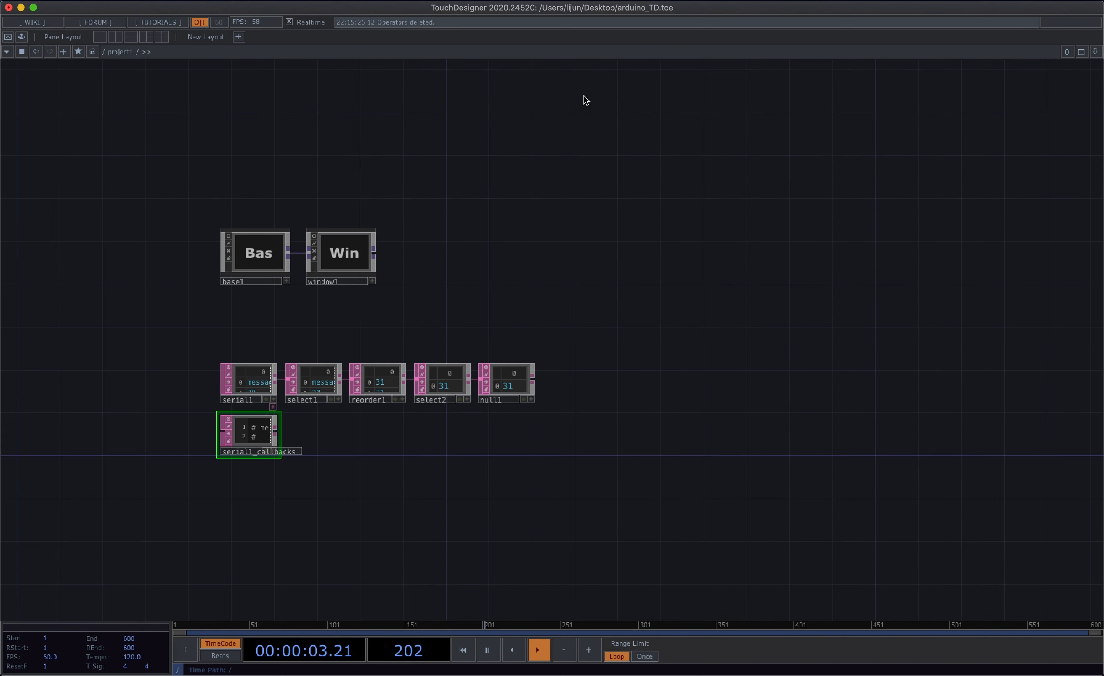
- Delete the DAT chain from serial1 to null1 along with serial1_callbacks
{"action": "left_click_drag", "start_coordinate": [638, 461], "coordinate": [690, 459]}
{"action": "right_click_drag", "start_coordinate": [691, 458], "coordinate": [237, 329]}
{"action": "key", "text": "Delete"}
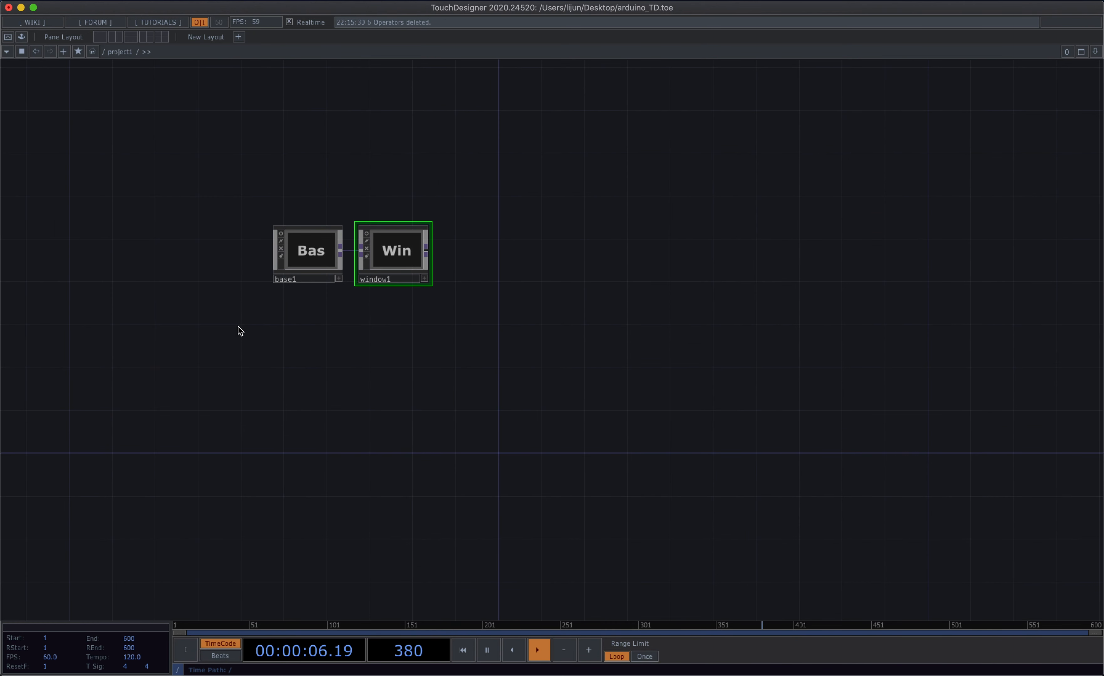
- Add a Serial DAT to the emptied network below base1 and window1
{"action": "left_click_drag", "start_coordinate": [486, 448], "coordinate": [508, 431]}
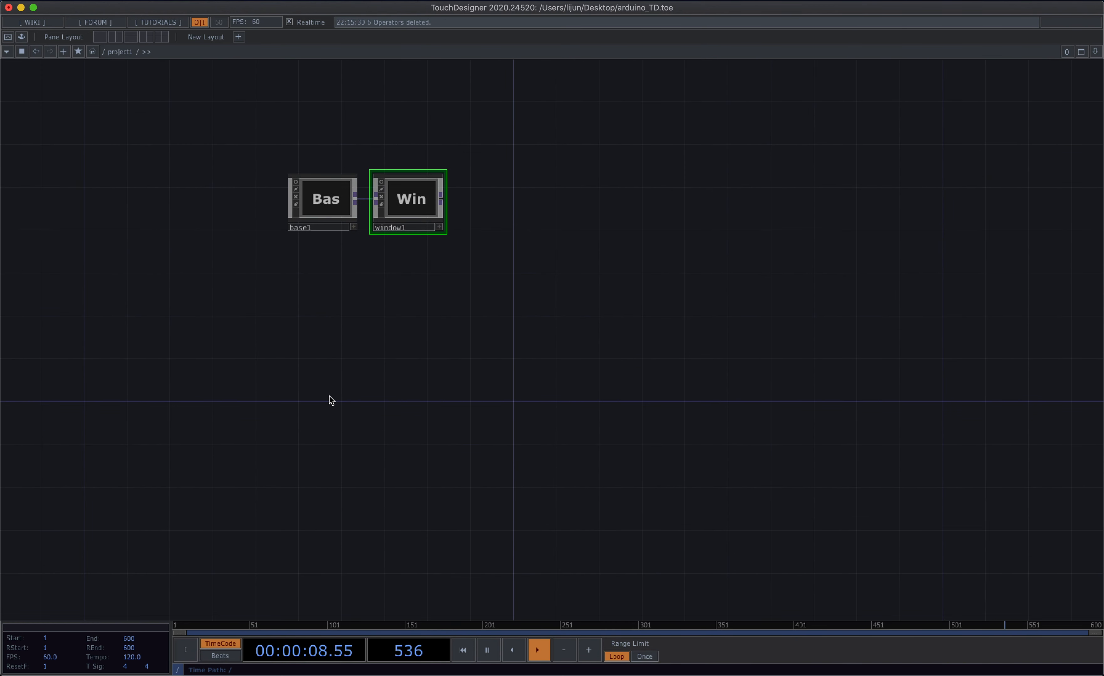
{"action": "double_click", "coordinate": [329, 396]}
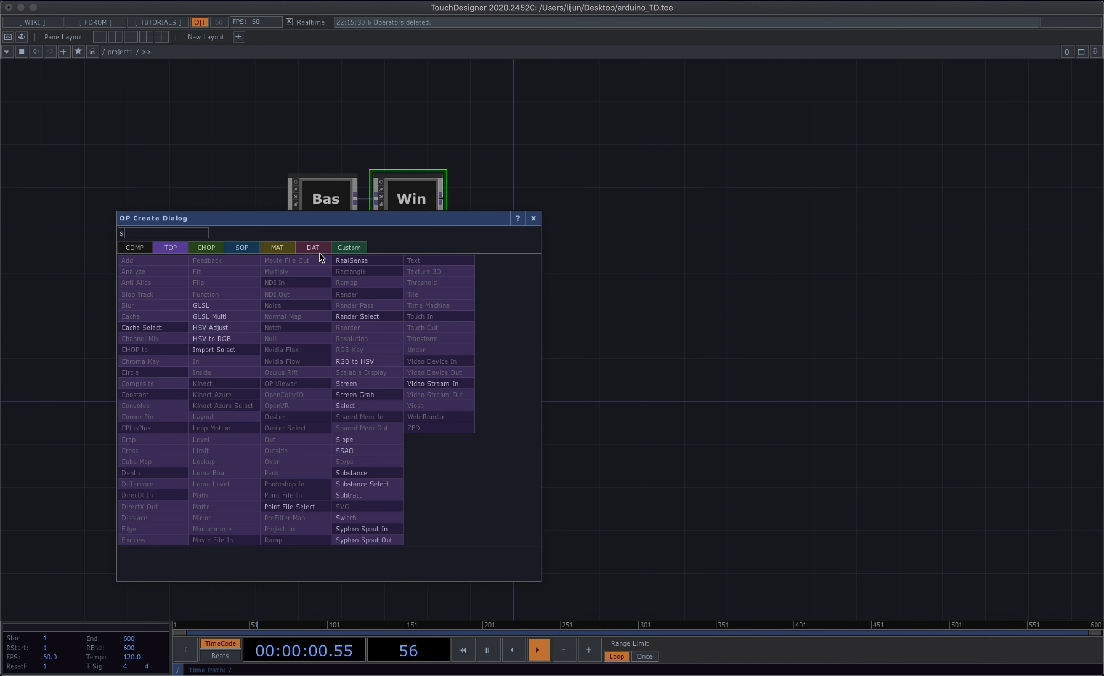
{"action": "left_click", "coordinate": [320, 253]}
{"action": "type", "text": "s"}
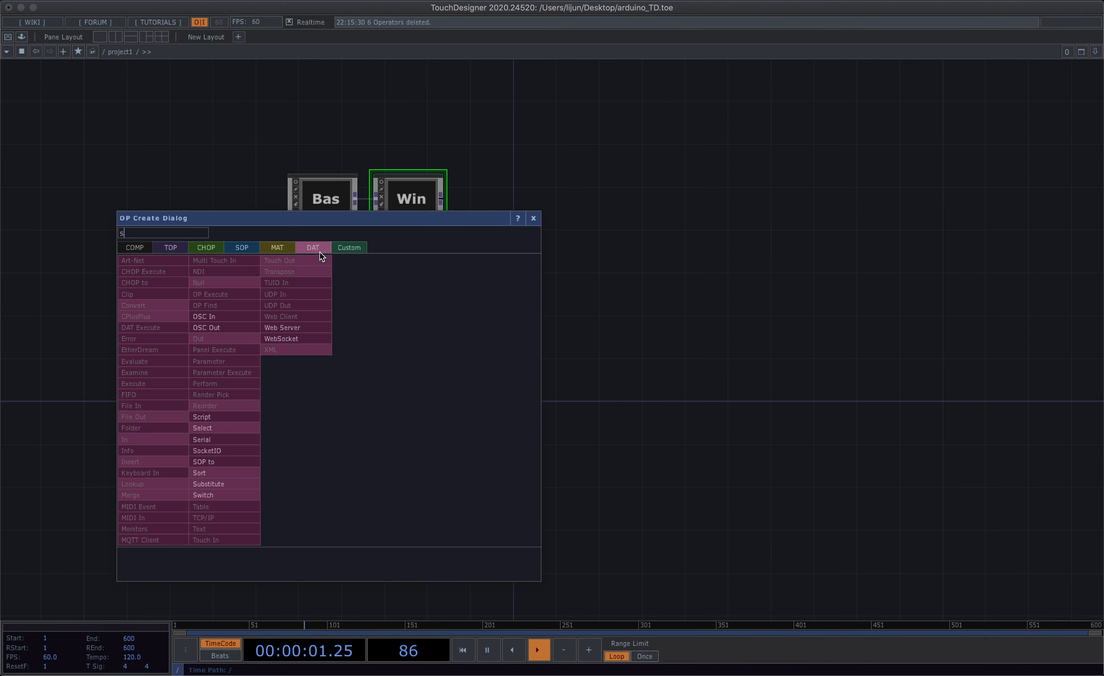
{"action": "left_click", "coordinate": [230, 440]}
{"action": "left_click", "coordinate": [325, 426]}
{"action": "scroll", "coordinate": [363, 433], "scroll_direction": "up", "scroll_amount": 3}
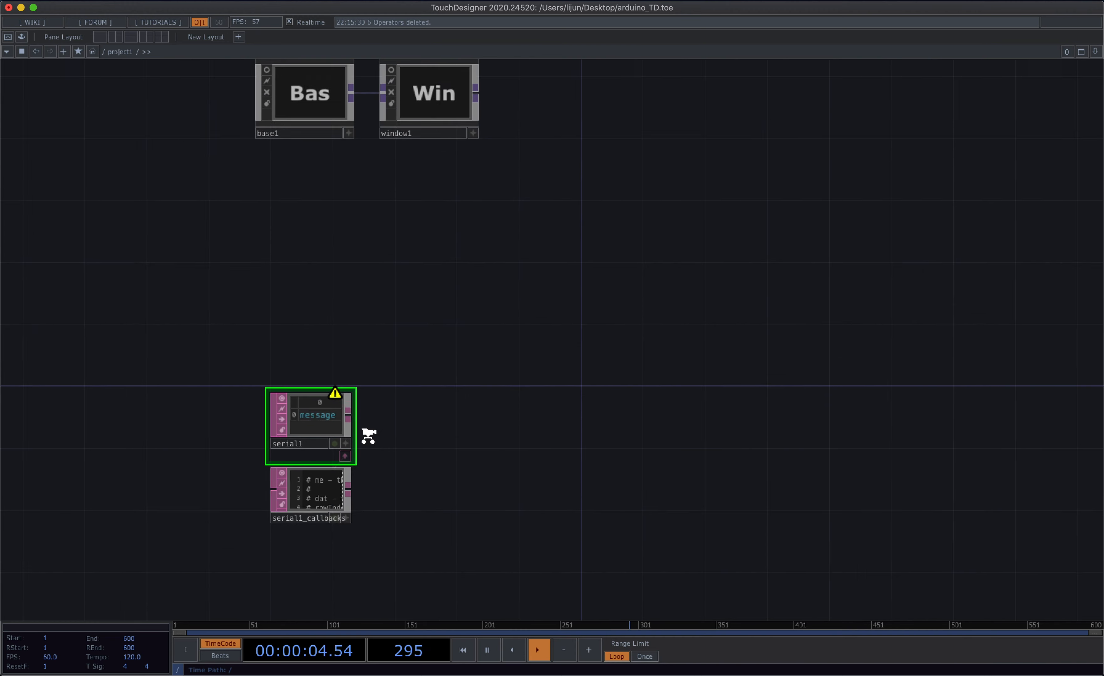
- Set the port of serial1 to /dev/cu.usbmodem14401
{"action": "mouse_move", "coordinate": [353, 385]}
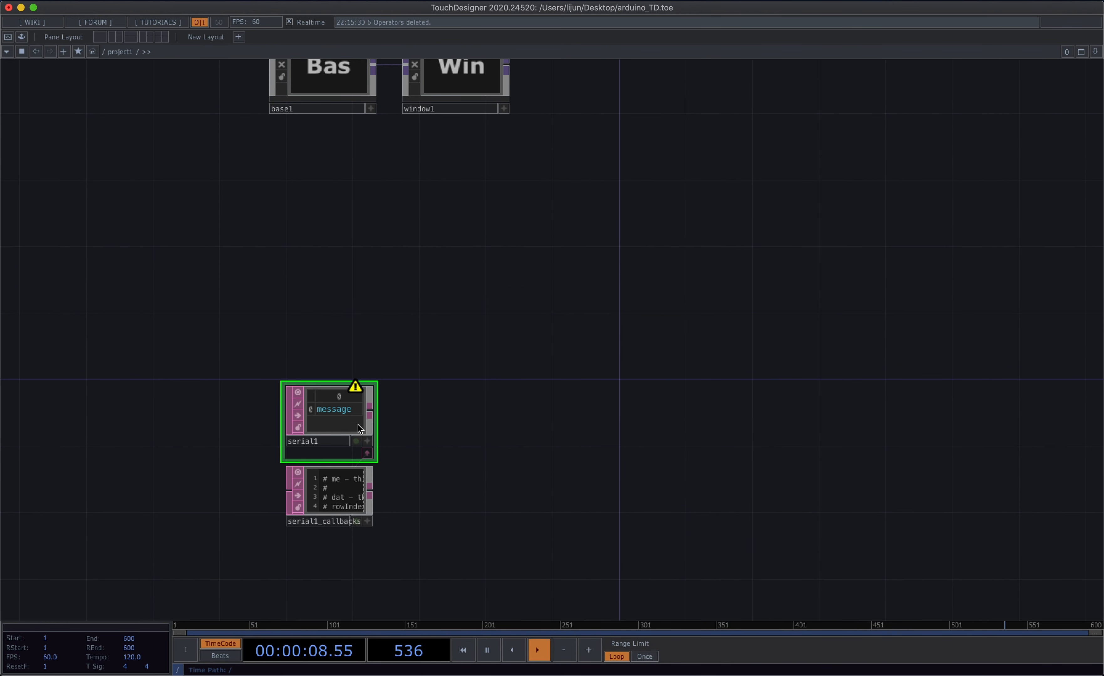
{"action": "key", "text": "p"}
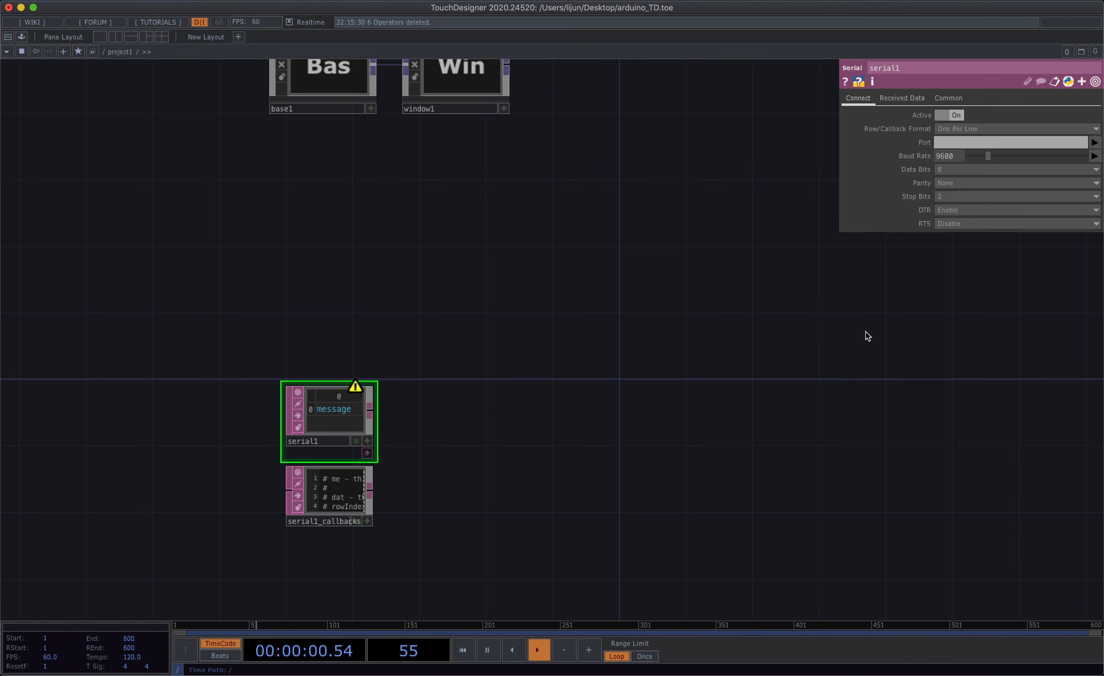
{"action": "scroll", "coordinate": [779, 291], "scroll_direction": "up", "scroll_amount": 10}
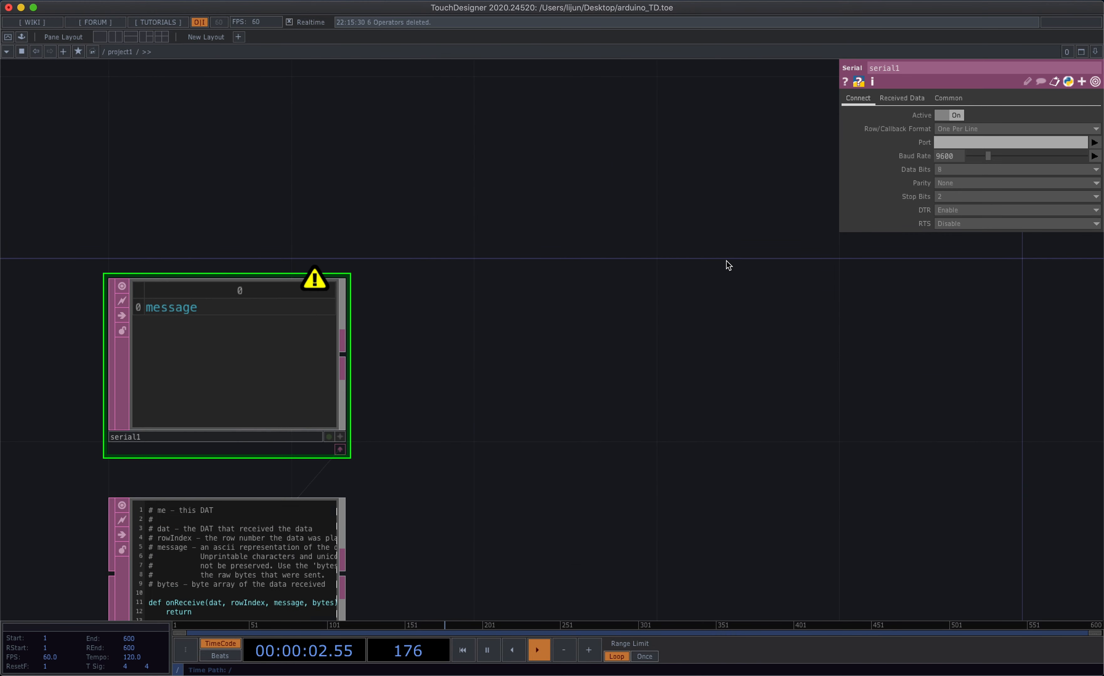
{"action": "left_click_drag", "start_coordinate": [640, 331], "coordinate": [750, 290]}
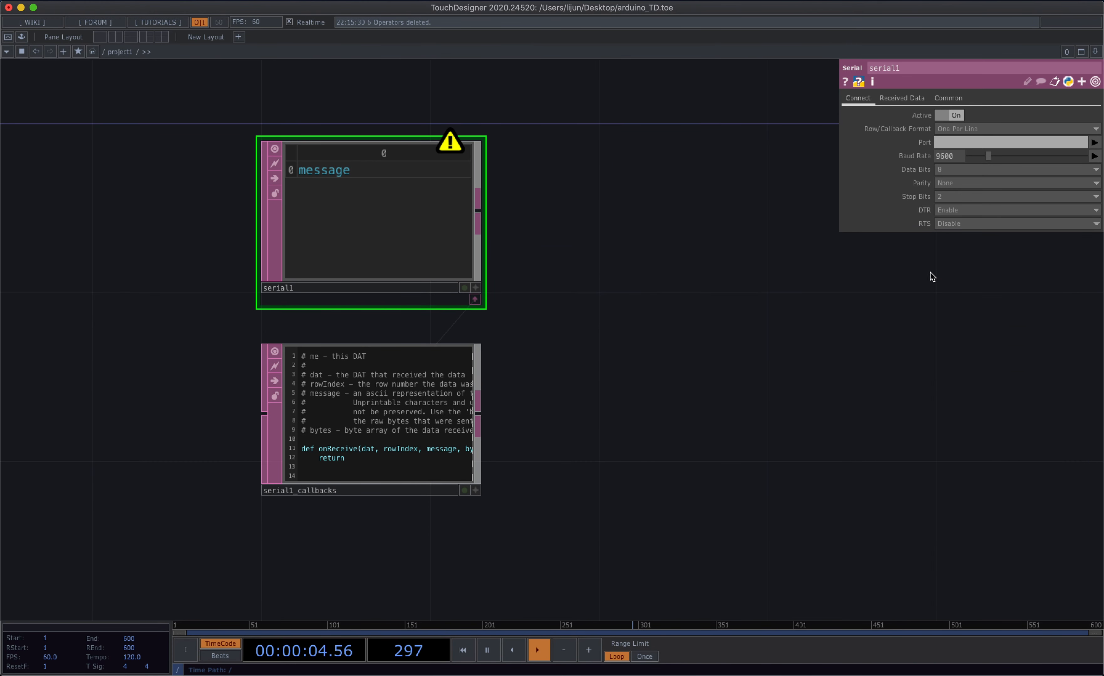
{"action": "left_click", "coordinate": [1090, 144]}
{"action": "left_click", "coordinate": [1071, 164]}
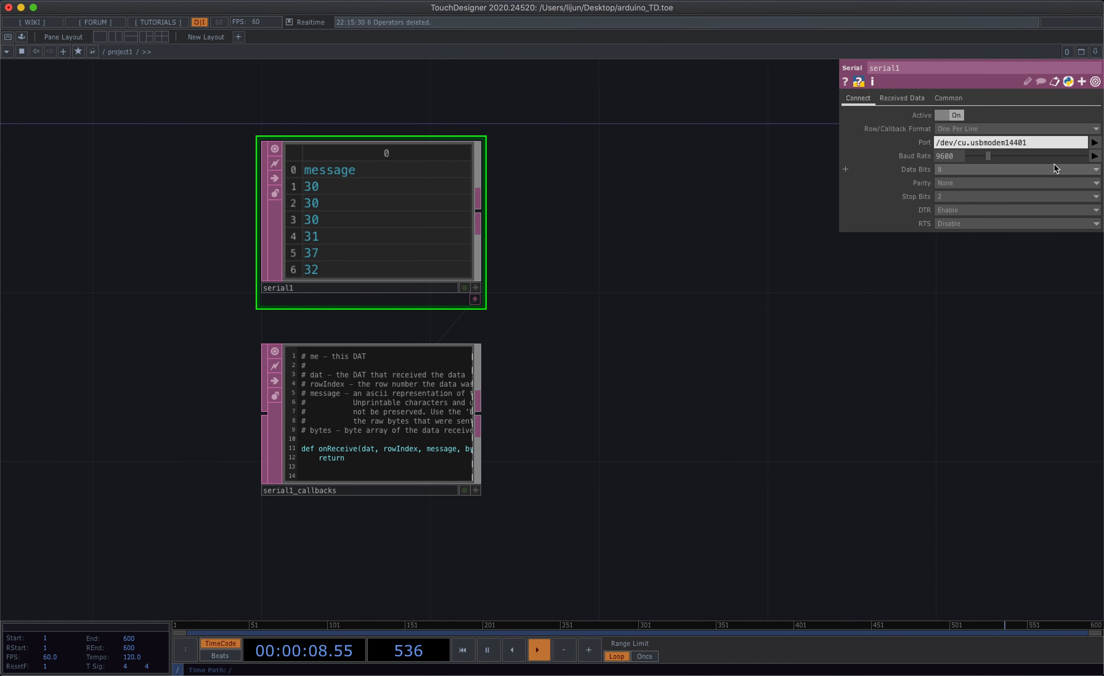
- Switch to the Arduino IDE, check the baud rate in the distance sketch's Serial.begin line, and return to TouchDesigner
{"action": "key", "text": "super+Tab"}
{"action": "key", "text": "super+Tab"}
{"action": "key", "text": "super+Tab"}
{"action": "key", "text": "super+Tab"}
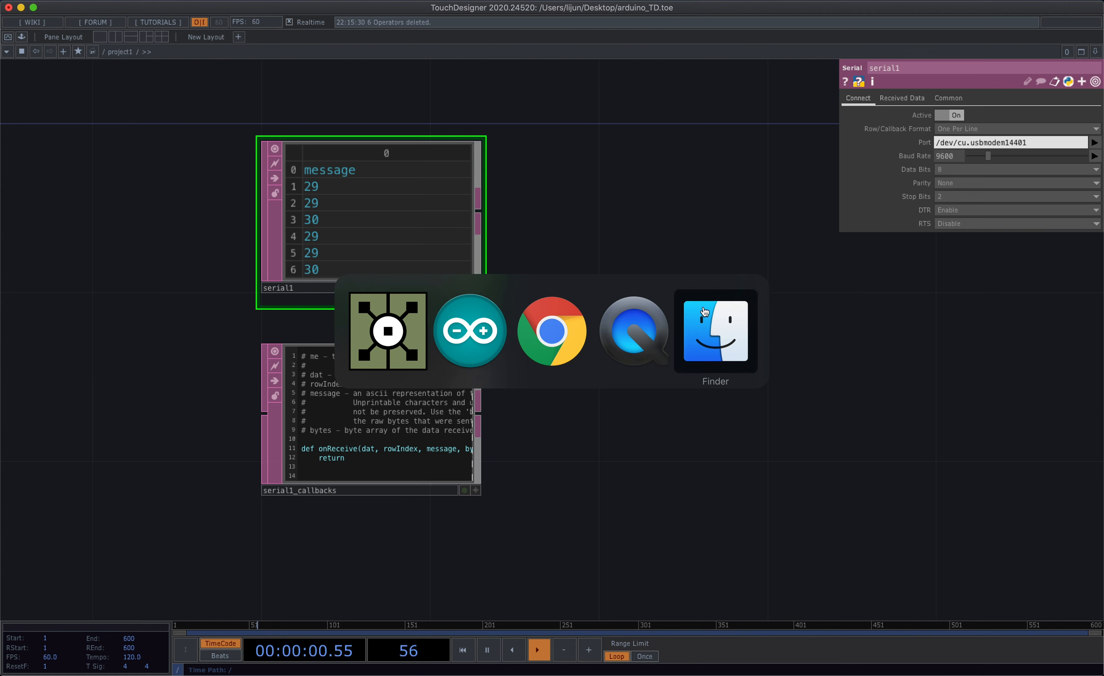
{"action": "key", "text": "super+Tab"}
{"action": "left_click", "coordinate": [564, 349]}
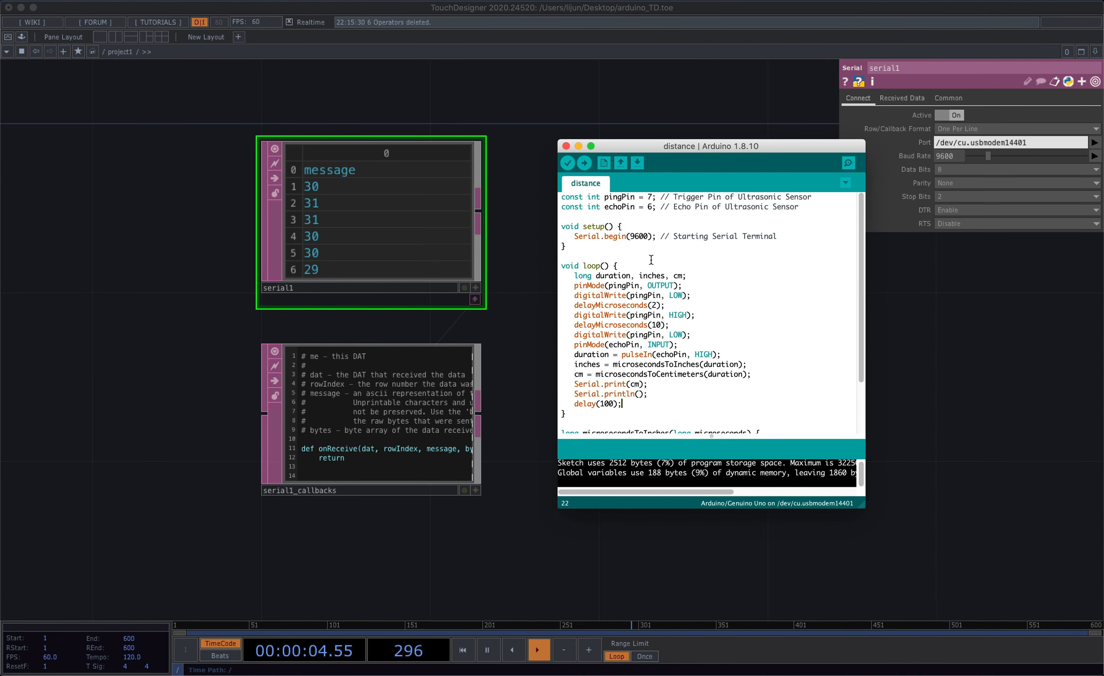
{"action": "key", "text": "super+Tab"}
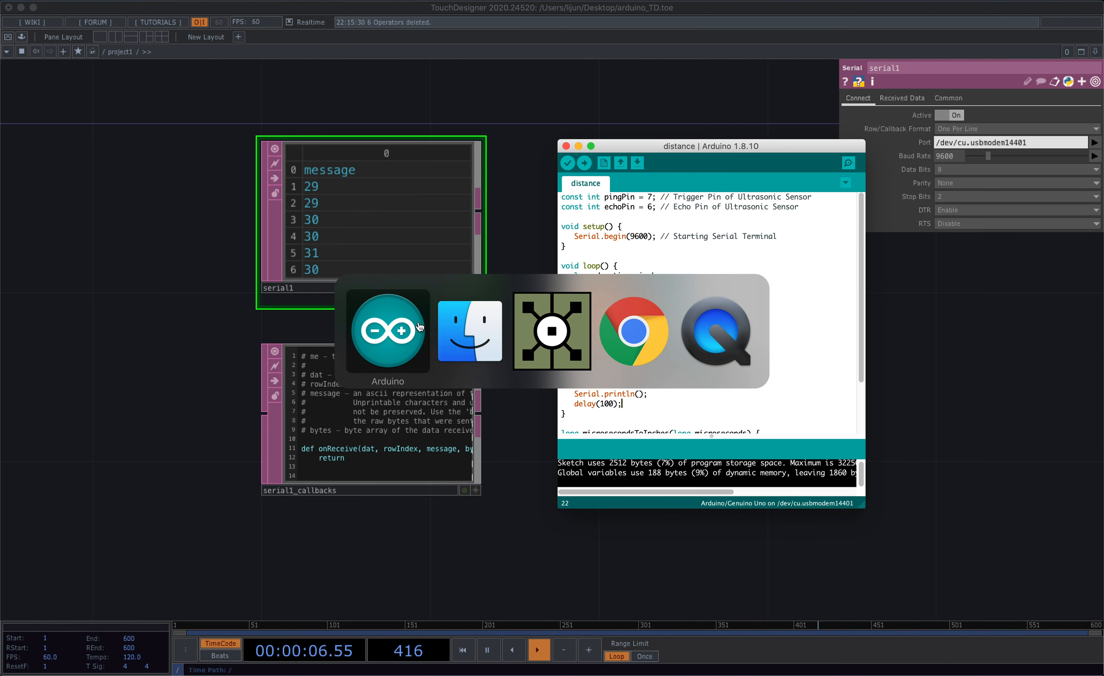
{"action": "left_click", "coordinate": [522, 328]}
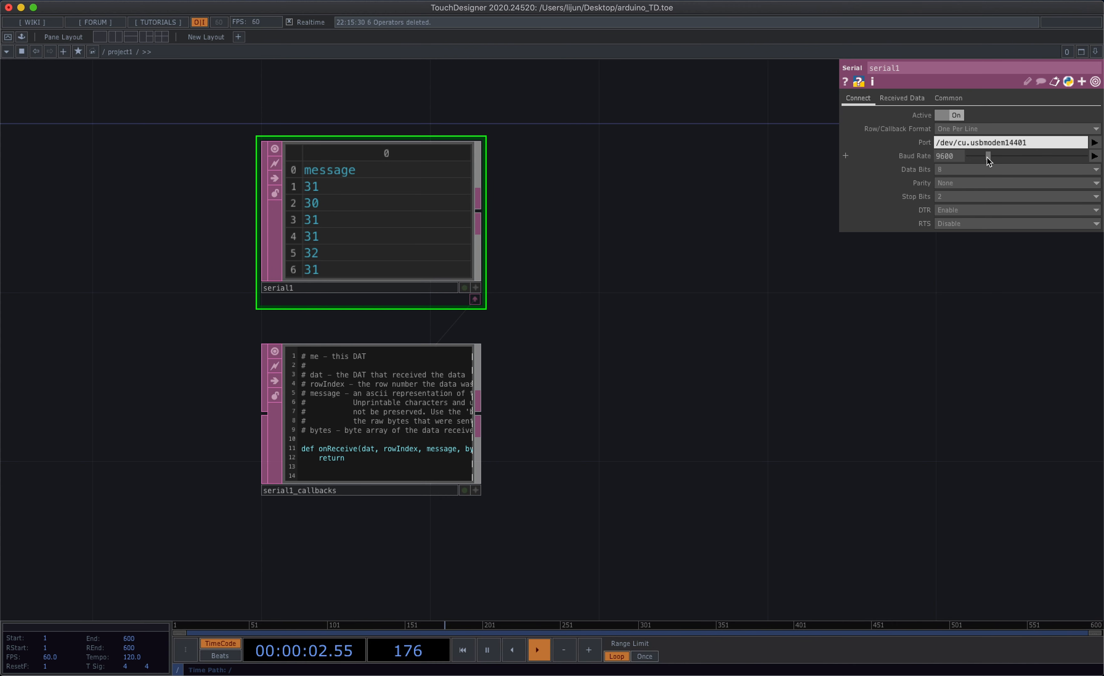
- Try a baud rate of 21549 on serial1 and set it back to 9600
{"action": "left_click_drag", "start_coordinate": [986, 157], "coordinate": [1012, 158]}
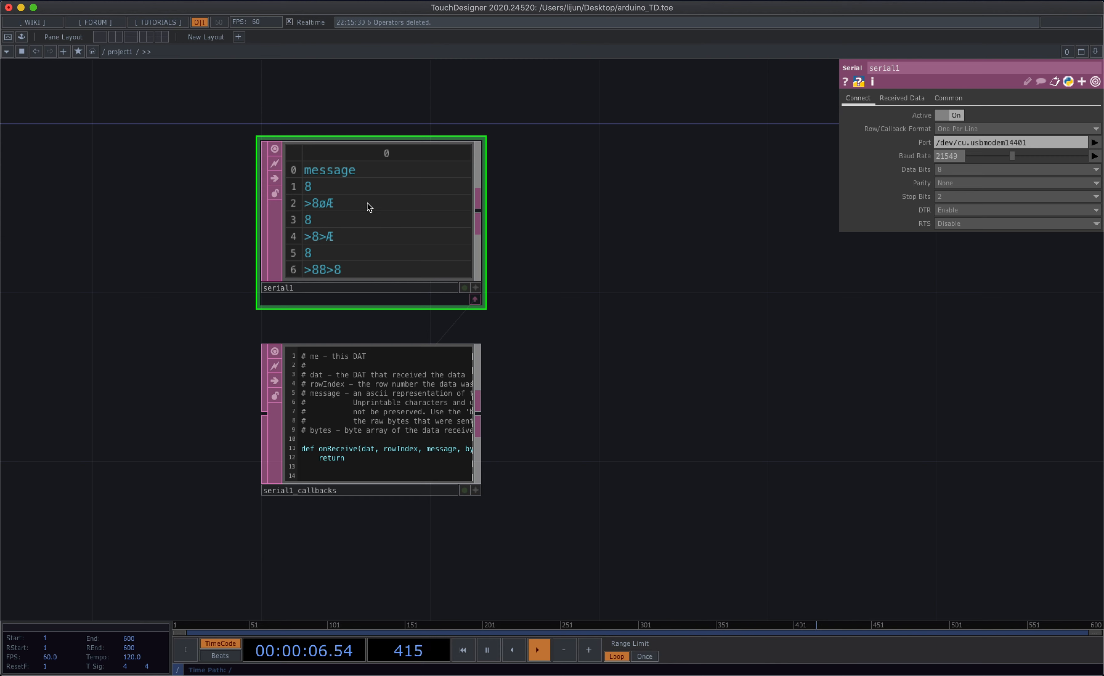
{"action": "left_click", "coordinate": [1094, 156]}
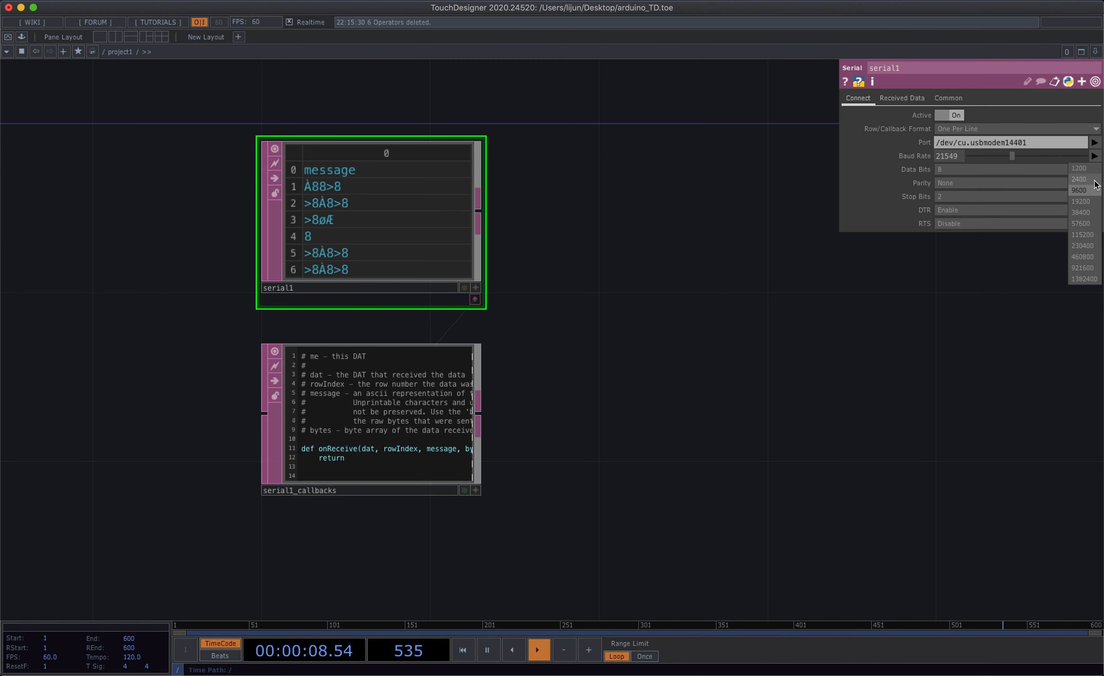
{"action": "left_click", "coordinate": [1090, 190]}
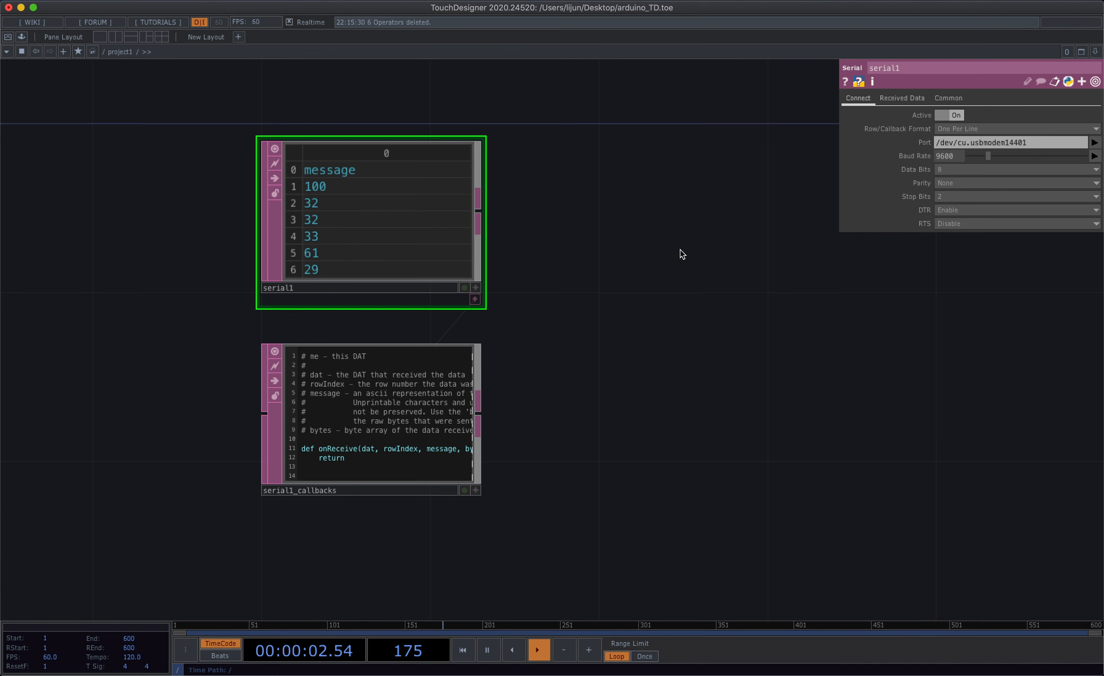
- Add a Select DAT wired to the output of serial1
{"action": "left_click_drag", "start_coordinate": [660, 268], "coordinate": [600, 313]}
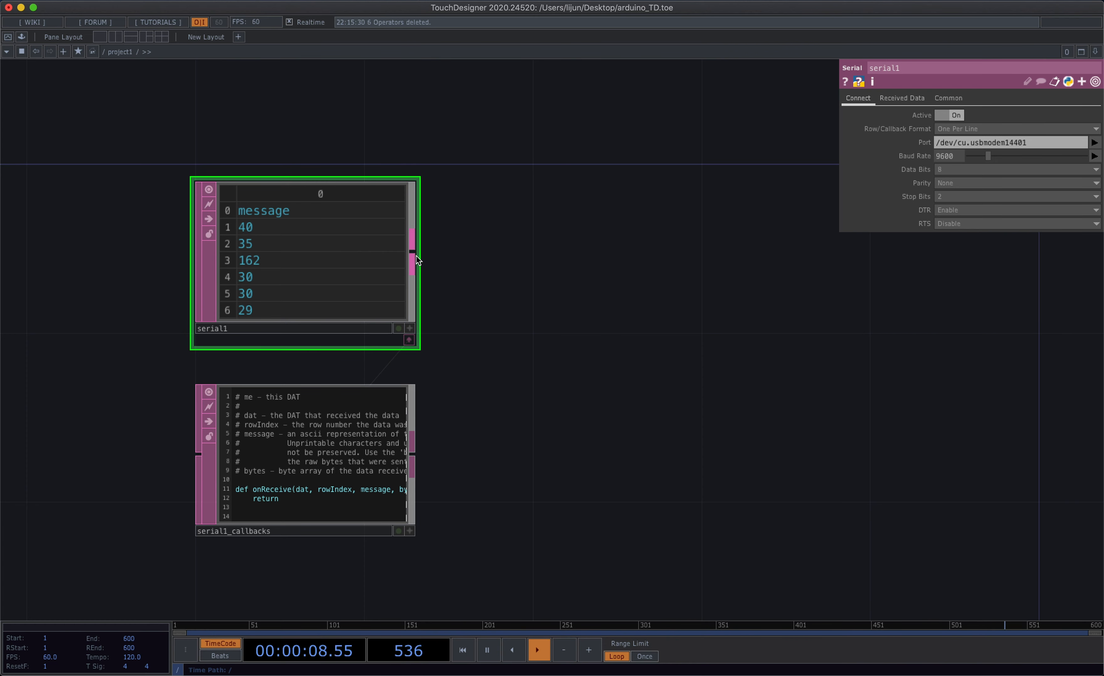
{"action": "key", "text": "Tab"}
{"action": "type", "text": "s"}
{"action": "left_click", "coordinate": [329, 282]}
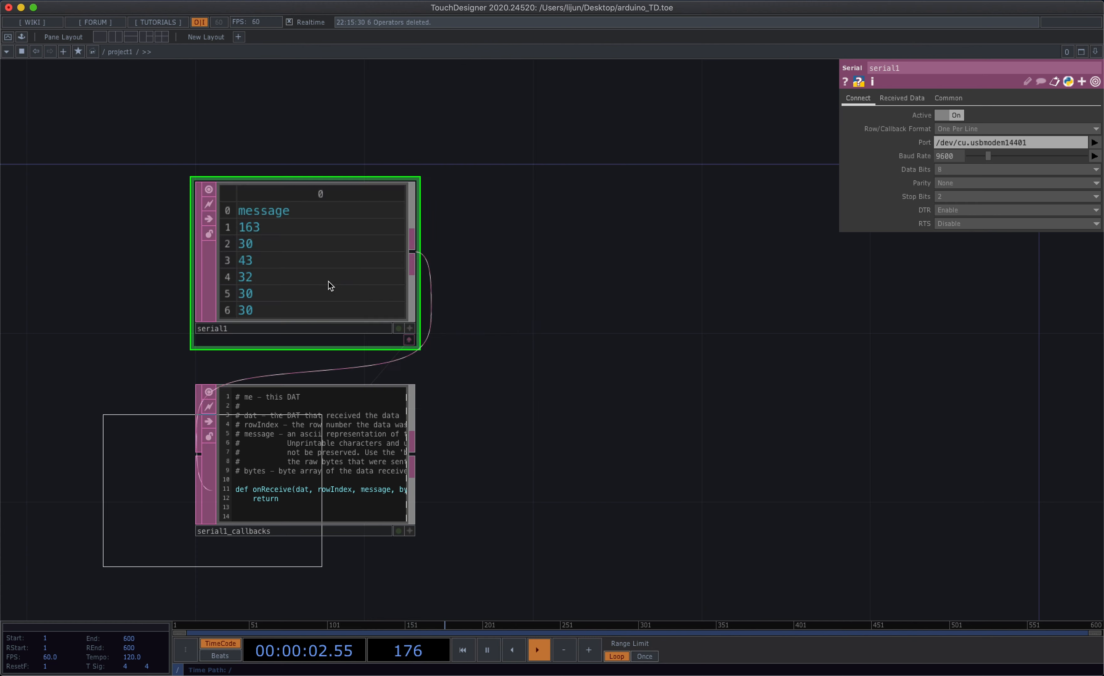
{"action": "left_click", "coordinate": [602, 263]}
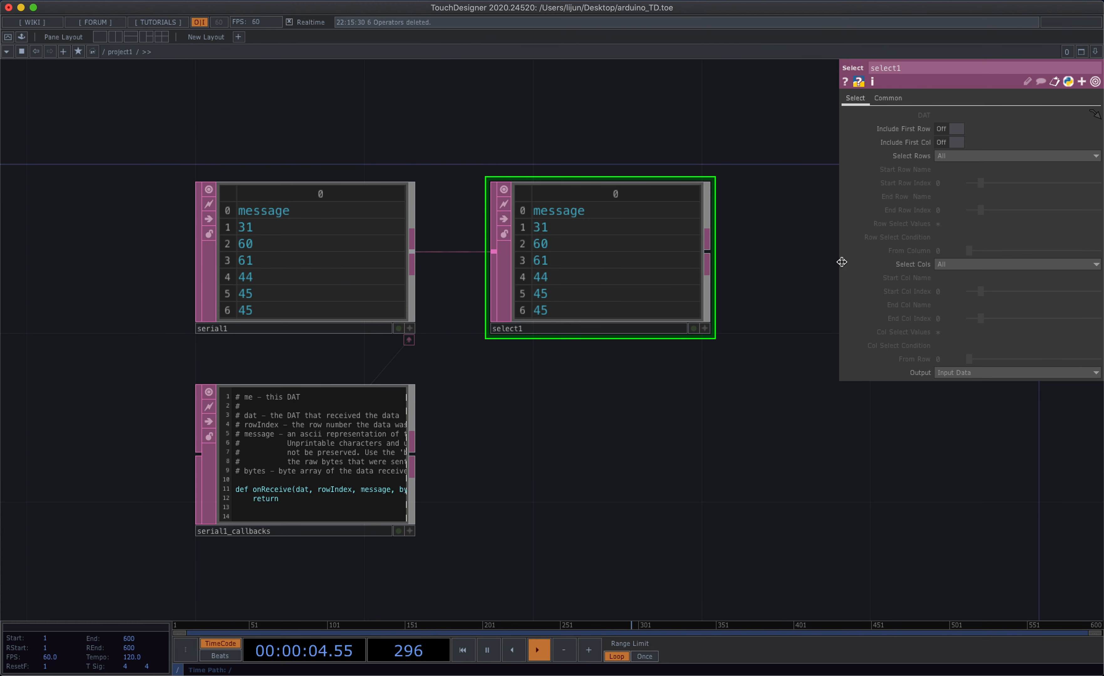
- Set select1 to select rows by index, with a start row index of 1
{"action": "left_click", "coordinate": [962, 158]}
{"action": "left_click", "coordinate": [964, 188]}
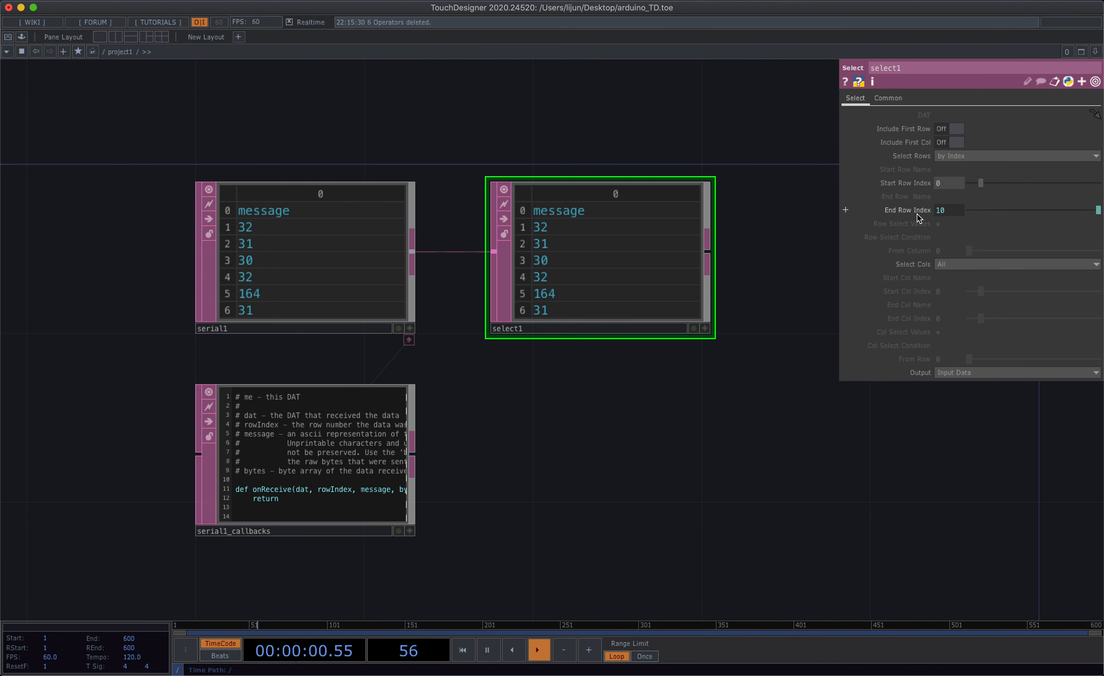
{"action": "left_click_drag", "start_coordinate": [980, 183], "coordinate": [987, 182]}
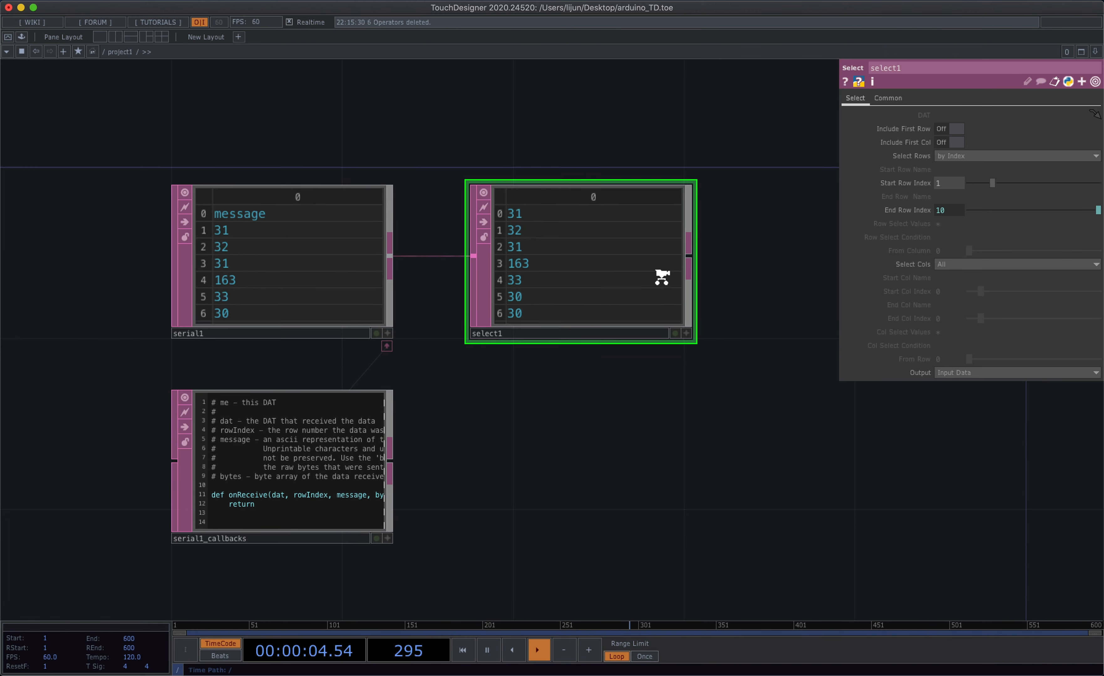
- Compare the incoming distance rows in serial1 with the filtered rows in select1
{"action": "scroll", "coordinate": [660, 279], "scroll_direction": "up", "scroll_amount": 3}
{"action": "left_click_drag", "start_coordinate": [590, 430], "coordinate": [599, 438]}
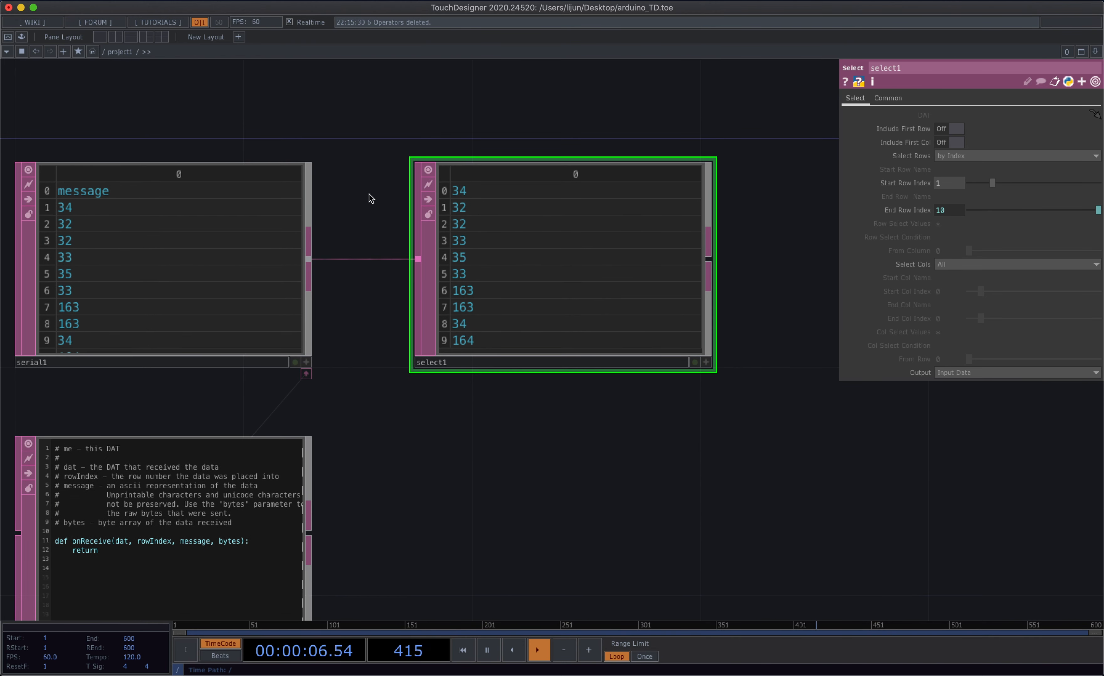
{"action": "left_click_drag", "start_coordinate": [678, 455], "coordinate": [568, 478]}
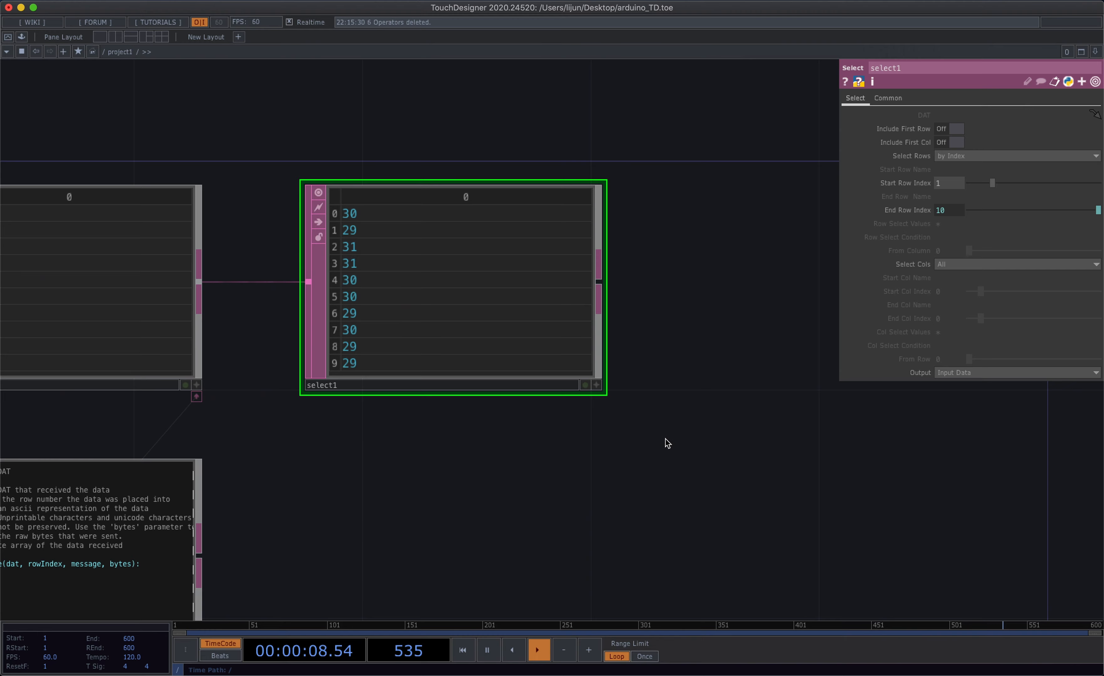
{"action": "scroll", "coordinate": [667, 443], "scroll_direction": "down", "scroll_amount": 2}
{"action": "left_click_drag", "start_coordinate": [750, 433], "coordinate": [871, 412]}
{"action": "scroll", "coordinate": [700, 340], "scroll_direction": "up", "scroll_amount": 3}
{"action": "left_click_drag", "start_coordinate": [698, 483], "coordinate": [744, 499]}
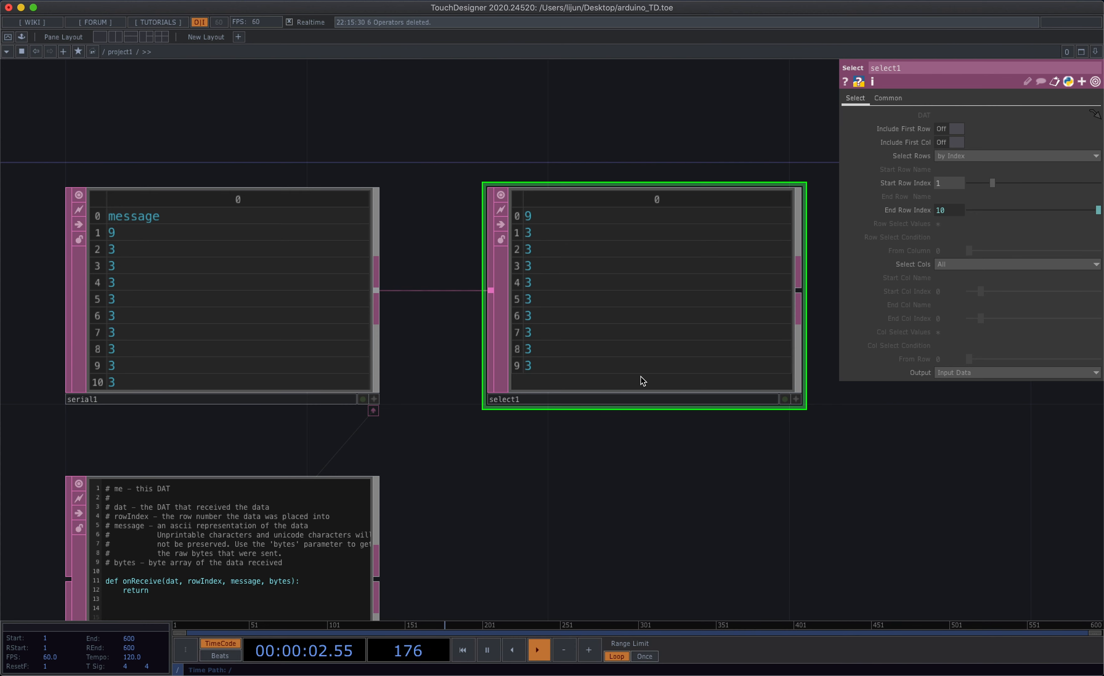
{"action": "left_click_drag", "start_coordinate": [724, 488], "coordinate": [577, 492]}
{"action": "scroll", "coordinate": [584, 495], "scroll_direction": "down", "scroll_amount": 2}
{"action": "scroll", "coordinate": [584, 495], "scroll_direction": "down", "scroll_amount": 2}
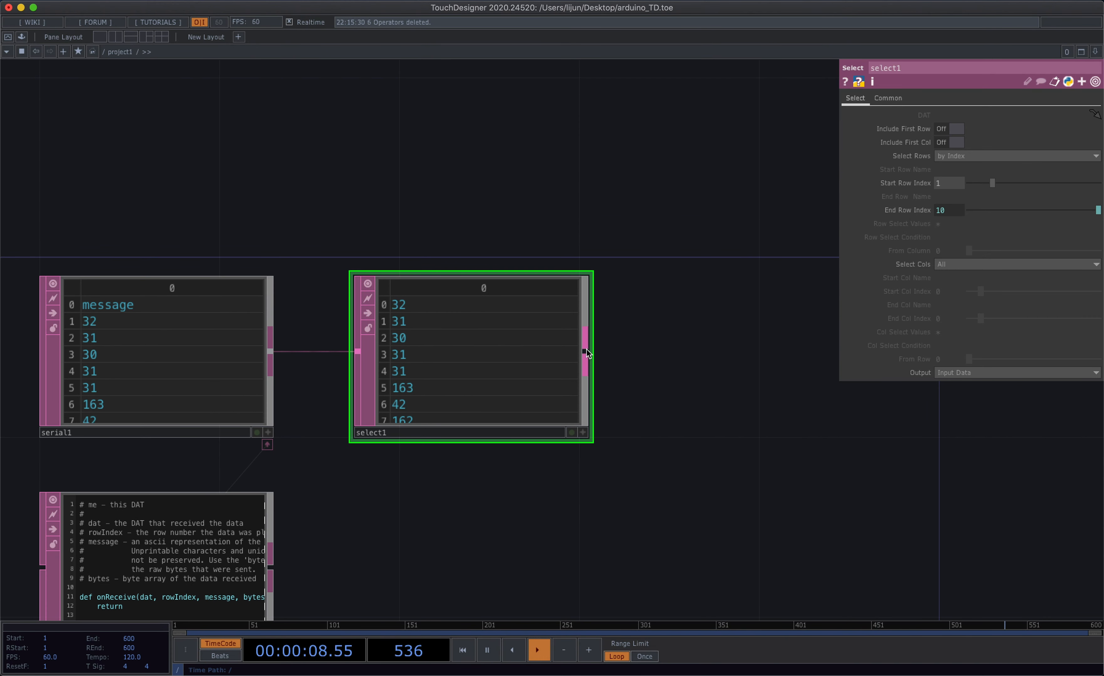
- Add a Reorder DAT wired to the output of select1
{"action": "right_click", "coordinate": [585, 350]}
{"action": "type", "text": "r"}
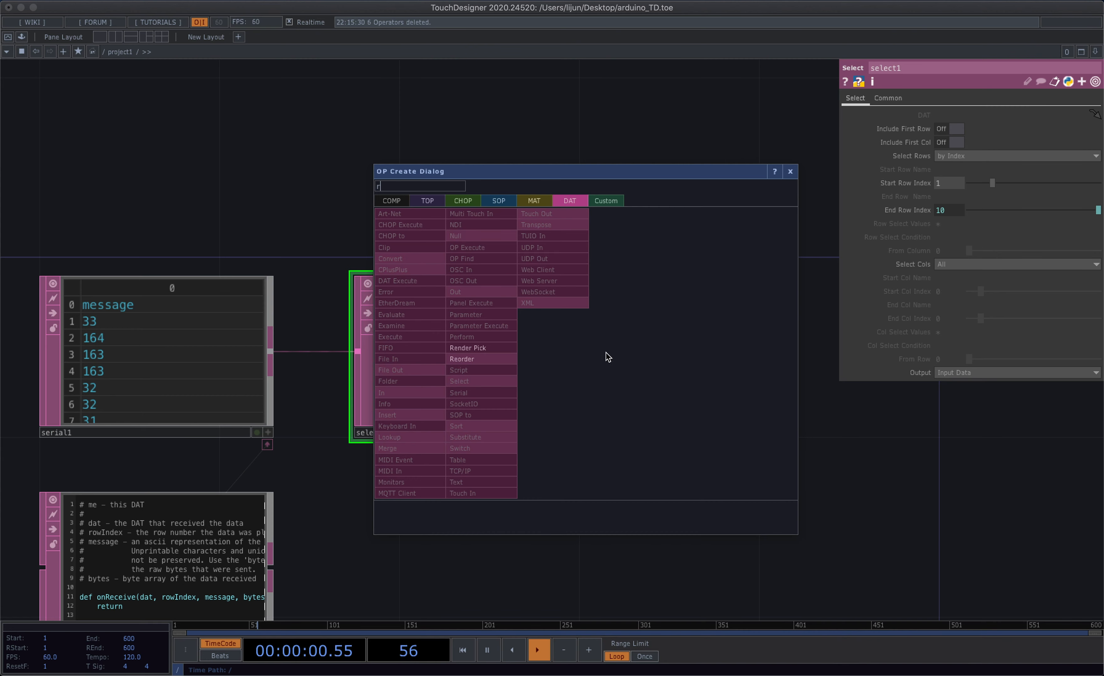
{"action": "left_click", "coordinate": [505, 359]}
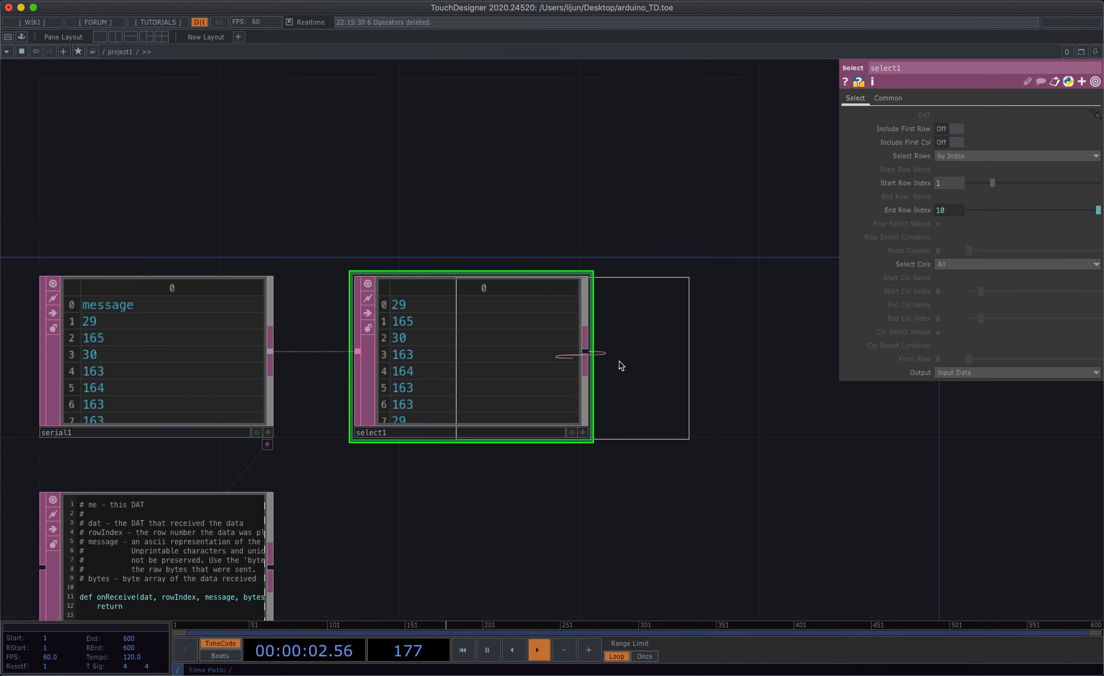
{"action": "left_click", "coordinate": [742, 357]}
{"action": "scroll", "coordinate": [739, 468], "scroll_direction": "right", "scroll_amount": 3}
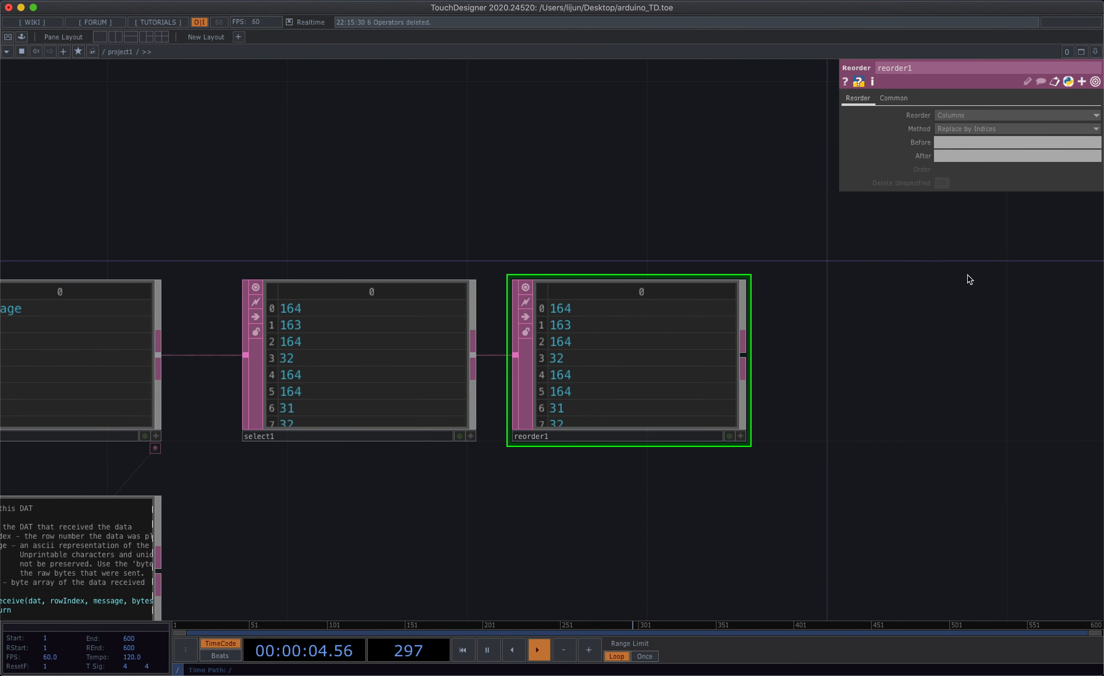
- Set reorder1 to reorder rows using the Reverse method
{"action": "left_click", "coordinate": [969, 114]}
{"action": "left_click", "coordinate": [953, 128]}
{"action": "left_click", "coordinate": [988, 129]}
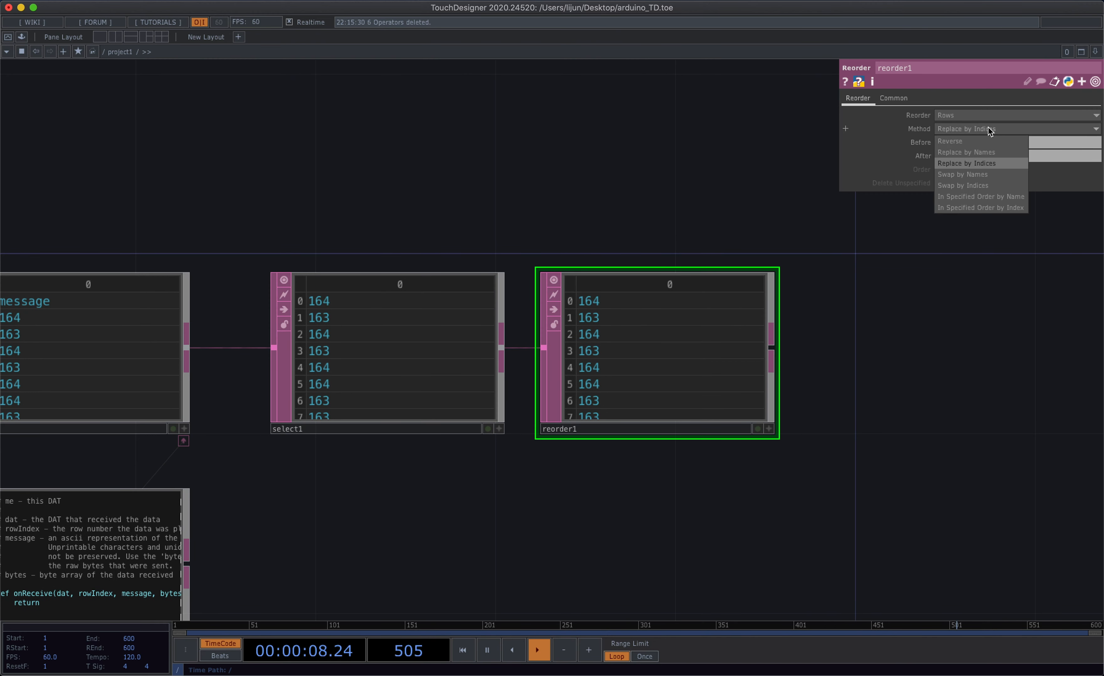
{"action": "left_click", "coordinate": [975, 141]}
- Add a second Select DAT wired to the output of reorder1
{"action": "left_click_drag", "start_coordinate": [909, 354], "coordinate": [914, 355]}
{"action": "scroll", "coordinate": [730, 486], "scroll_direction": "up", "scroll_amount": 1}
{"action": "left_click_drag", "start_coordinate": [730, 485], "coordinate": [762, 503]}
{"action": "scroll", "coordinate": [719, 495], "scroll_direction": "up", "scroll_amount": 2}
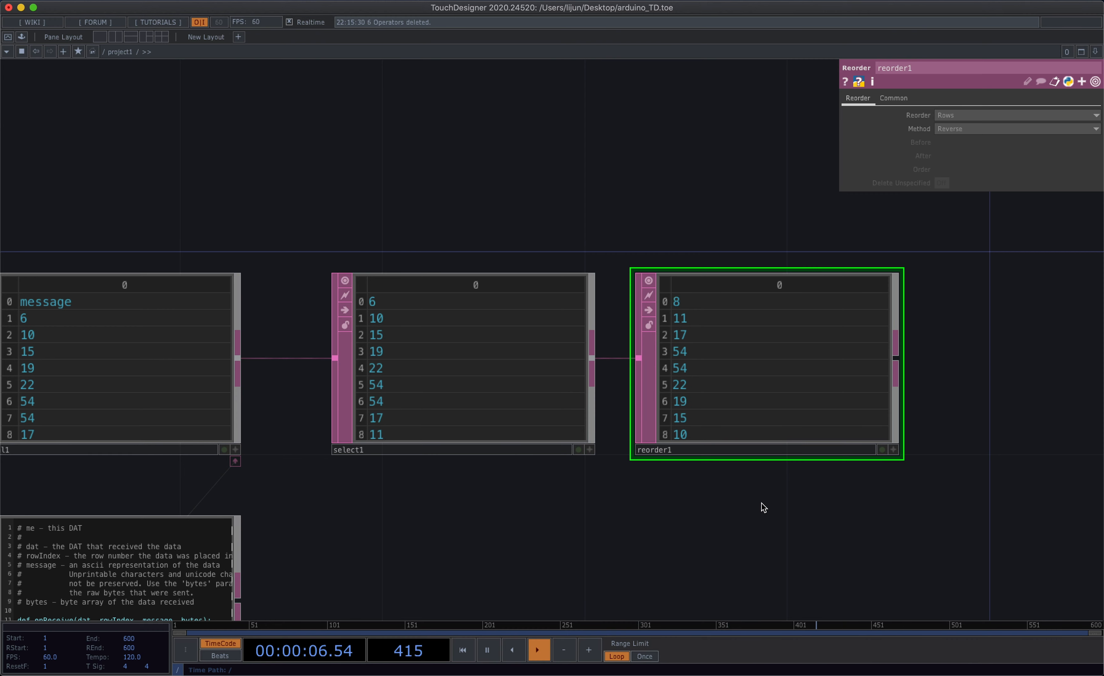
{"action": "left_click_drag", "start_coordinate": [685, 540], "coordinate": [532, 554]}
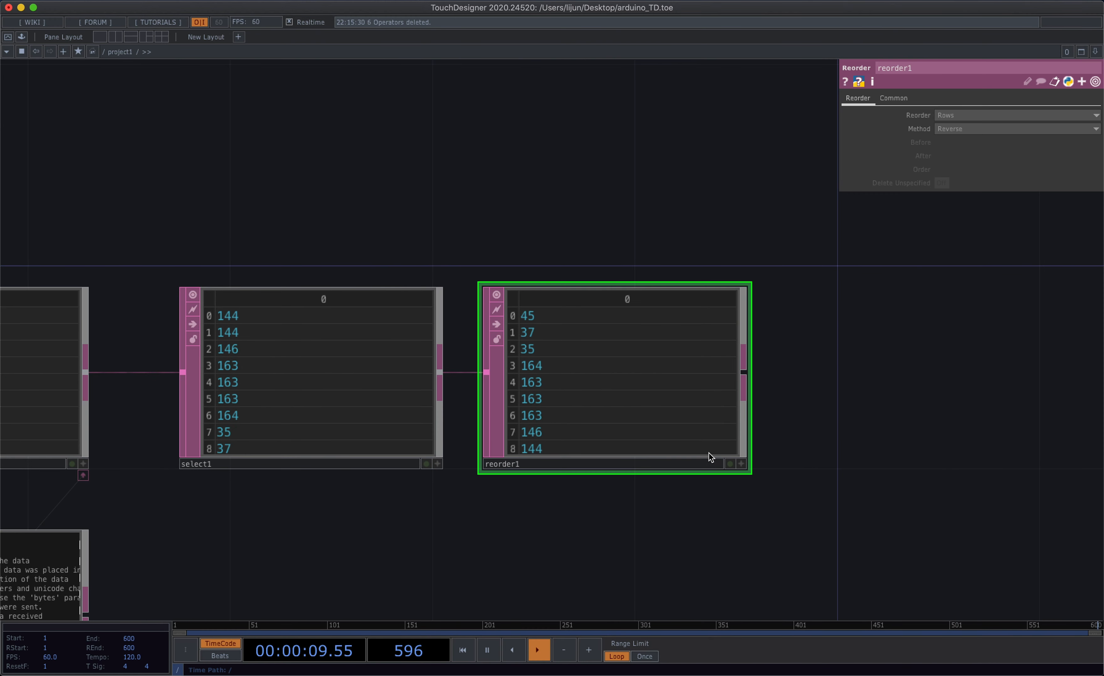
{"action": "right_click", "coordinate": [747, 376]}
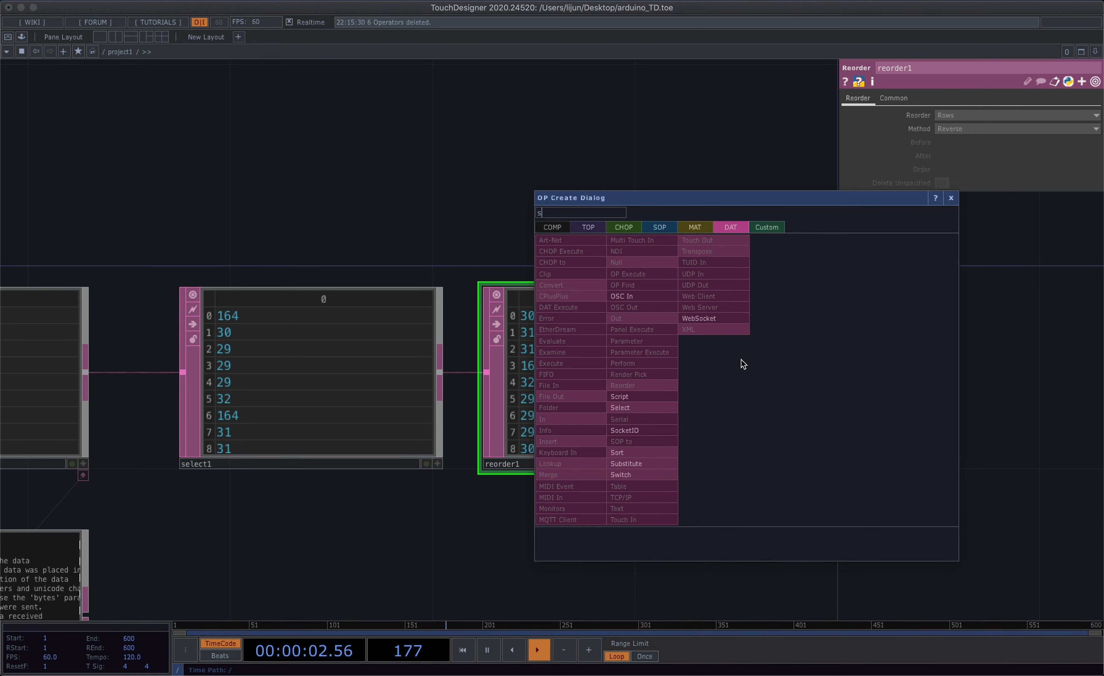
{"action": "type", "text": "s"}
{"action": "left_click", "coordinate": [650, 410]}
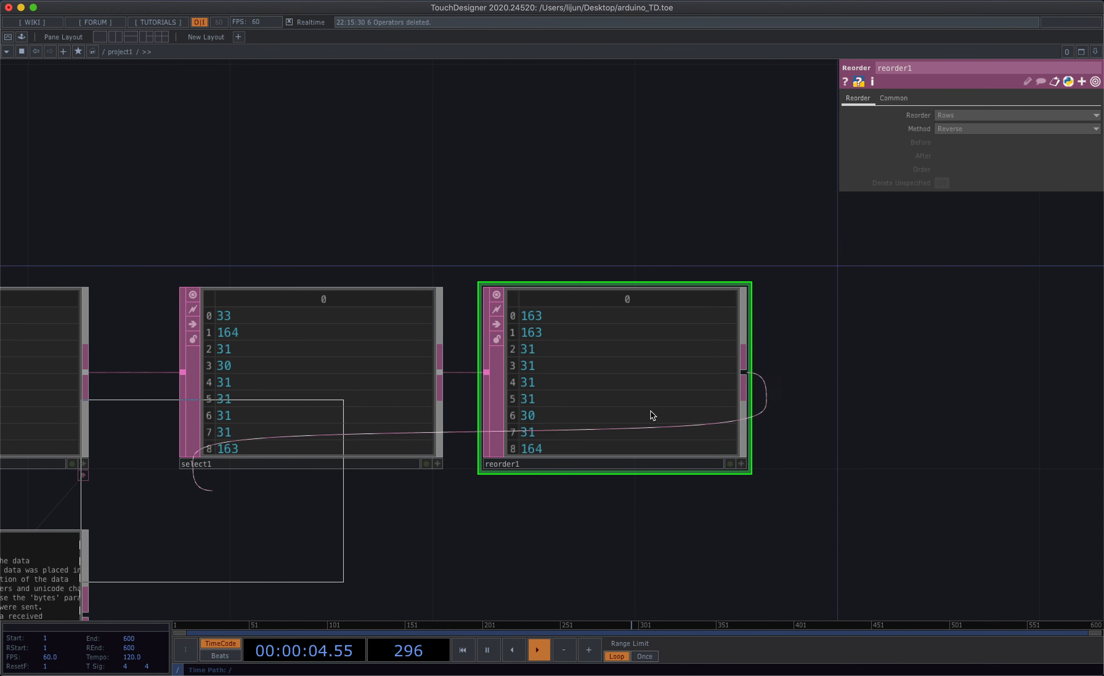
{"action": "left_click", "coordinate": [907, 369]}
{"action": "left_click_drag", "start_coordinate": [815, 554], "coordinate": [669, 547]}
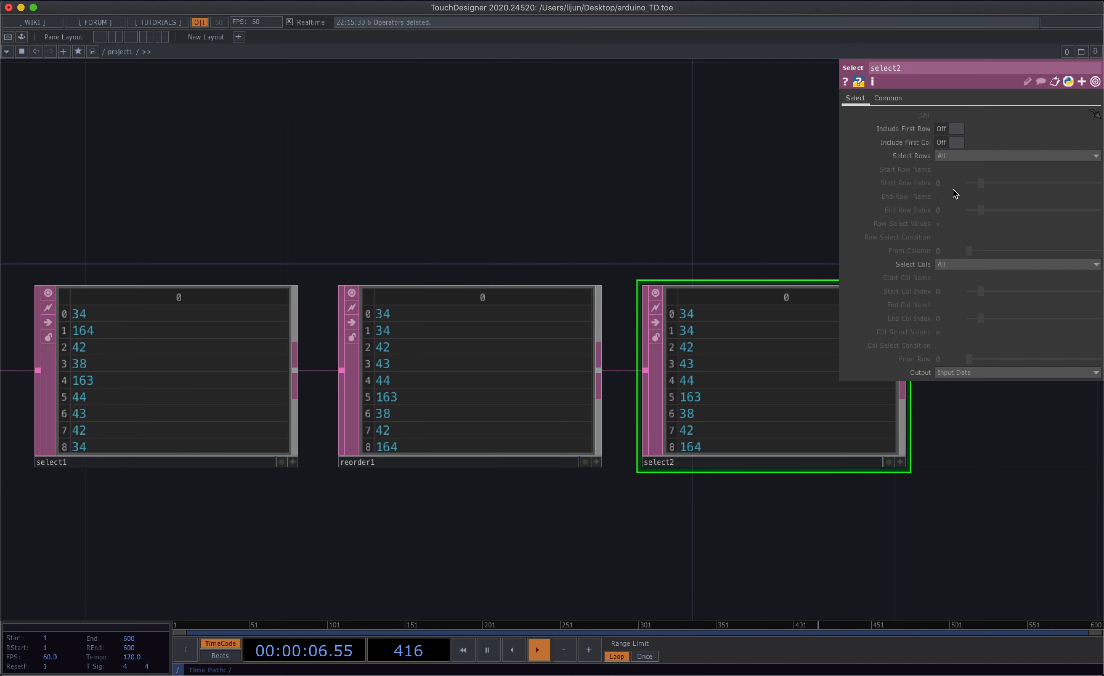
- Set select2 to select rows by index, with an end row index of 0 to keep only the first row
{"action": "left_click_drag", "start_coordinate": [698, 200], "coordinate": [665, 208]}
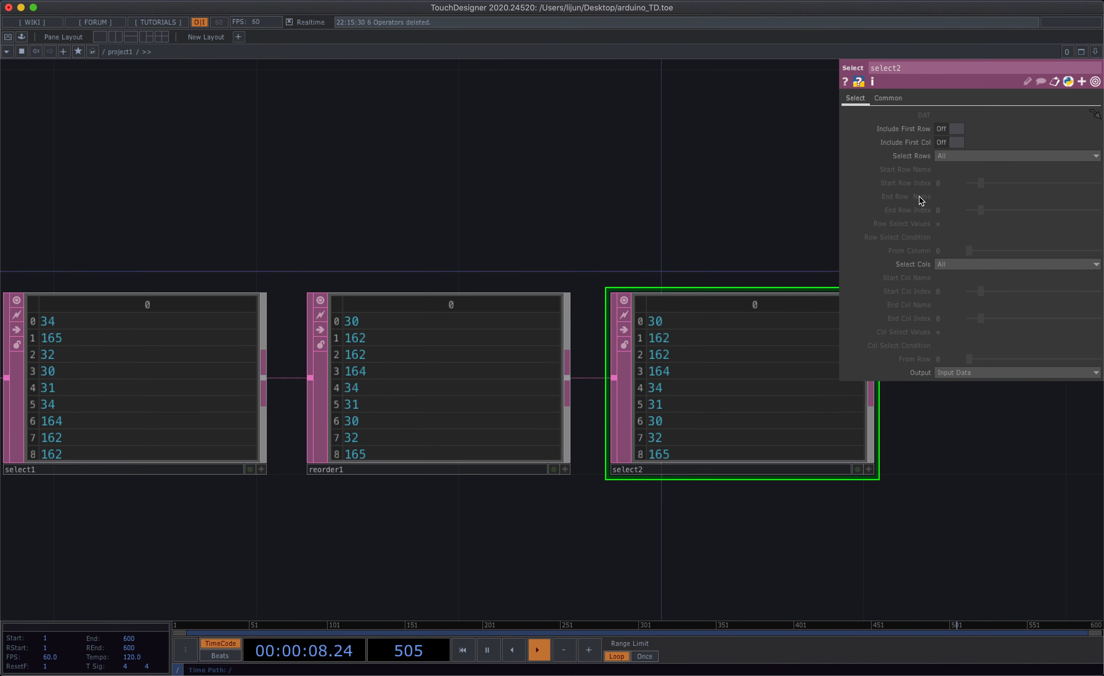
{"action": "left_click", "coordinate": [962, 157]}
{"action": "left_click", "coordinate": [974, 189]}
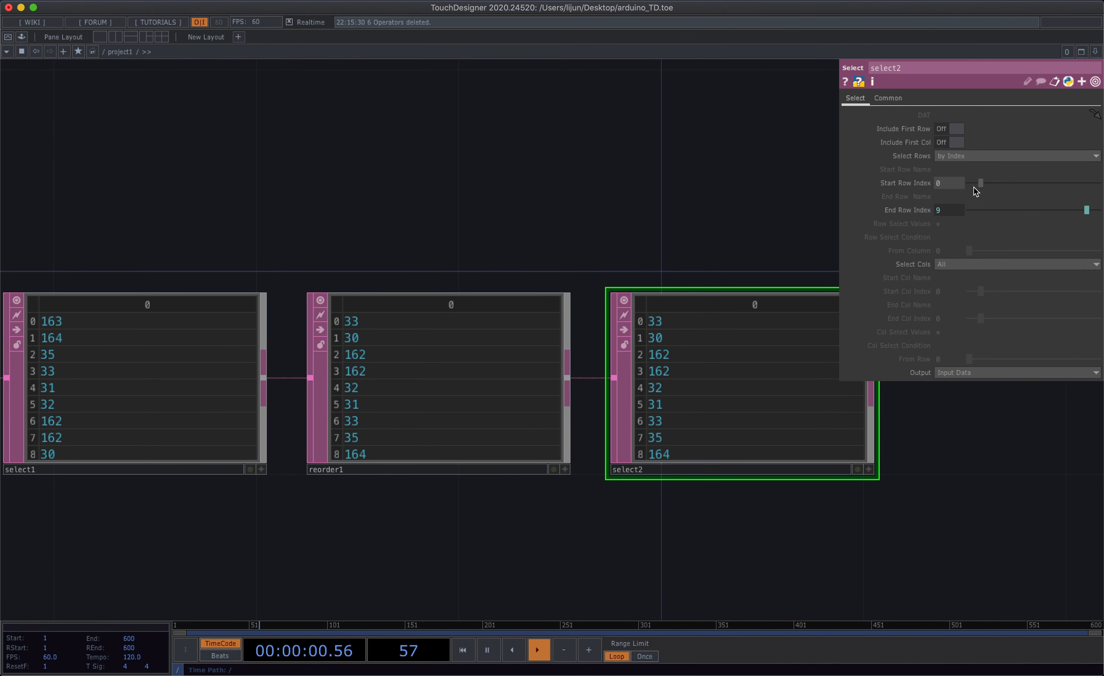
{"action": "left_click_drag", "start_coordinate": [1087, 211], "coordinate": [983, 216]}
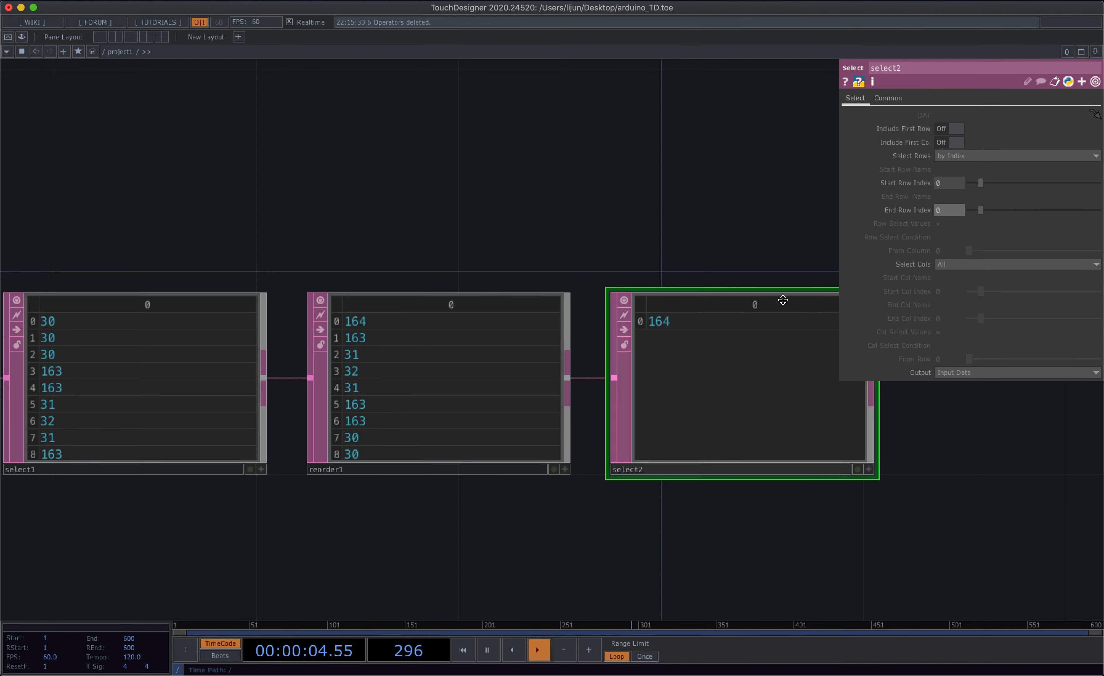
- Add a Null DAT wired to the output of select2
{"action": "left_click_drag", "start_coordinate": [887, 511], "coordinate": [814, 518]}
{"action": "left_click_drag", "start_coordinate": [870, 496], "coordinate": [734, 466]}
{"action": "scroll", "coordinate": [857, 496], "scroll_direction": "down", "scroll_amount": 2}
{"action": "scroll", "coordinate": [751, 493], "scroll_direction": "down", "scroll_amount": 1}
{"action": "scroll", "coordinate": [750, 492], "scroll_direction": "down", "scroll_amount": 2}
{"action": "scroll", "coordinate": [735, 470], "scroll_direction": "down", "scroll_amount": 1}
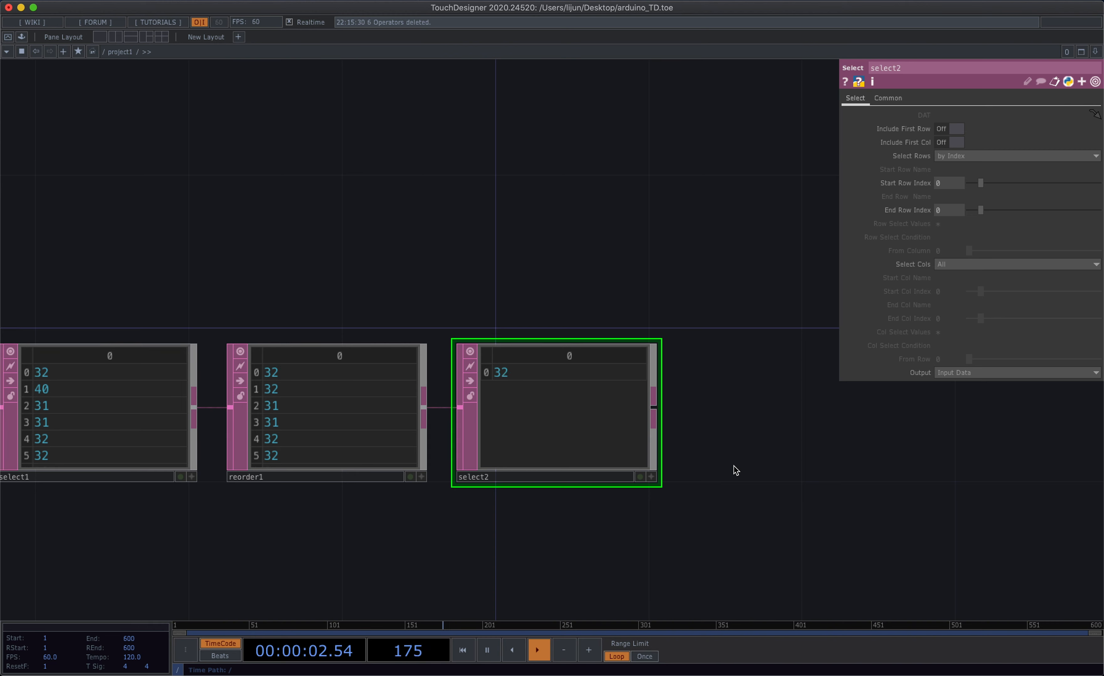
{"action": "right_click", "coordinate": [657, 409]}
{"action": "type", "text": "n"}
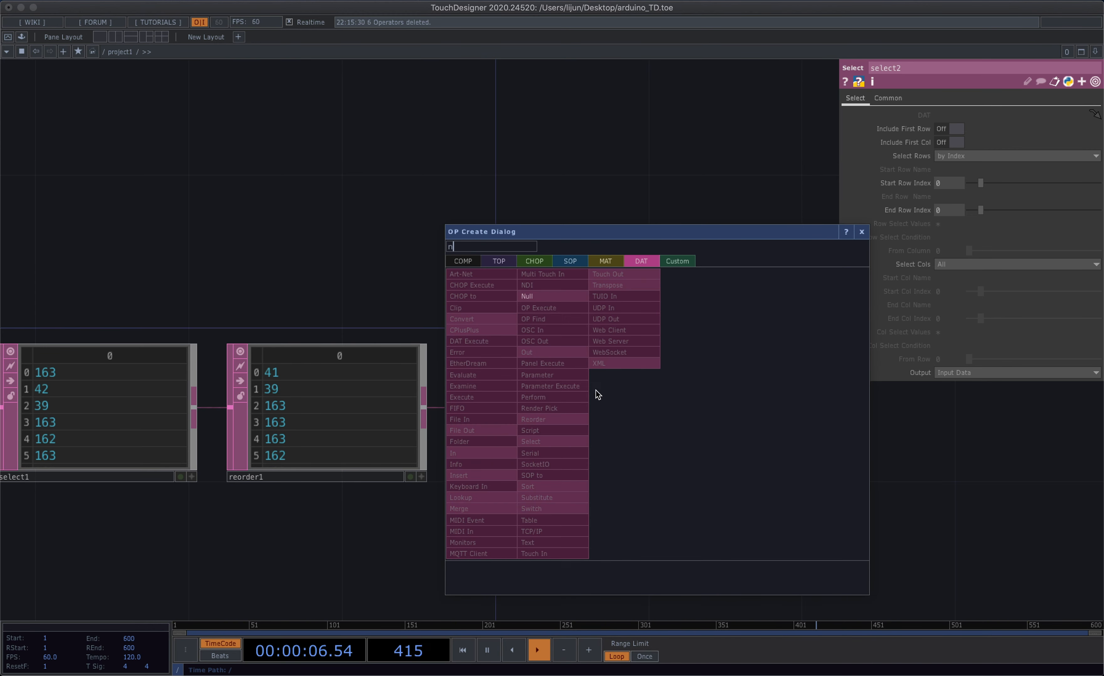
{"action": "left_click", "coordinate": [557, 301]}
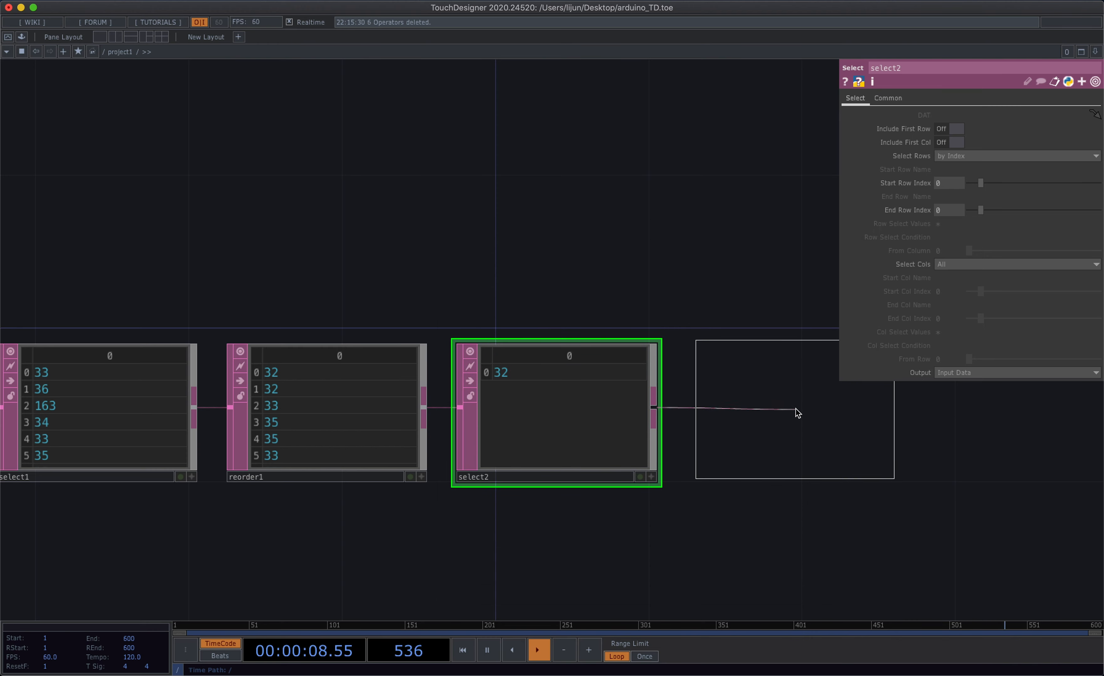
{"action": "left_click", "coordinate": [796, 412]}
- Add a DAT to CHOP after null1 that converts its table value into a channel
{"action": "left_click_drag", "start_coordinate": [788, 544], "coordinate": [765, 532]}
{"action": "scroll", "coordinate": [676, 551], "scroll_direction": "down", "scroll_amount": 4}
{"action": "left_click", "coordinate": [748, 440]}
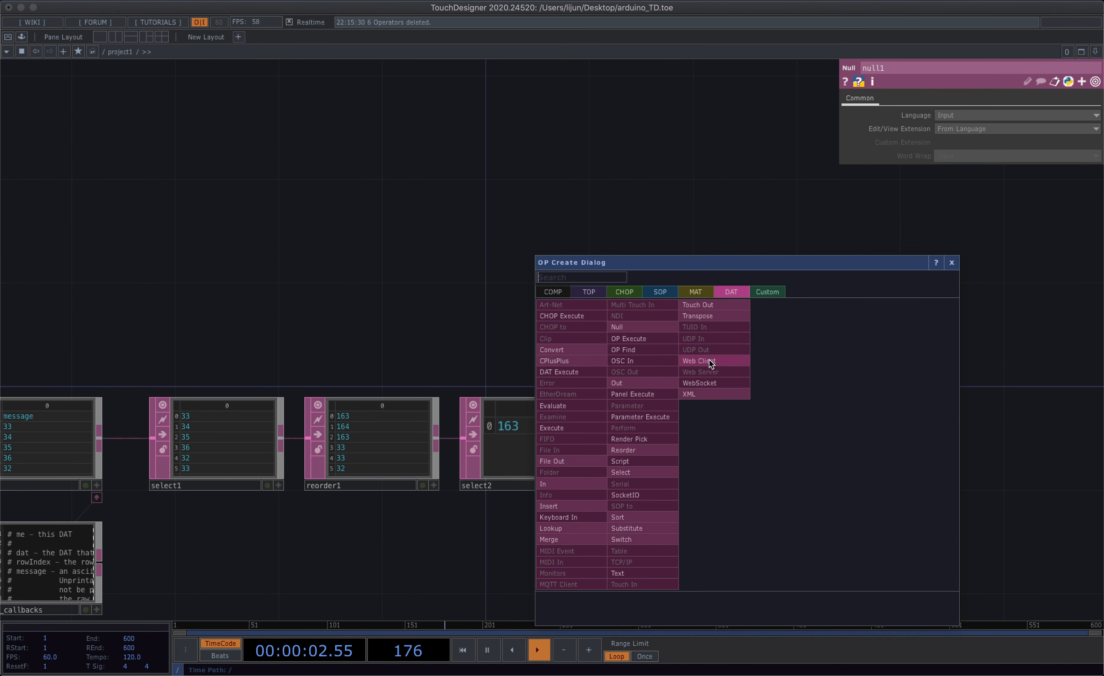
{"action": "left_click", "coordinate": [630, 292]}
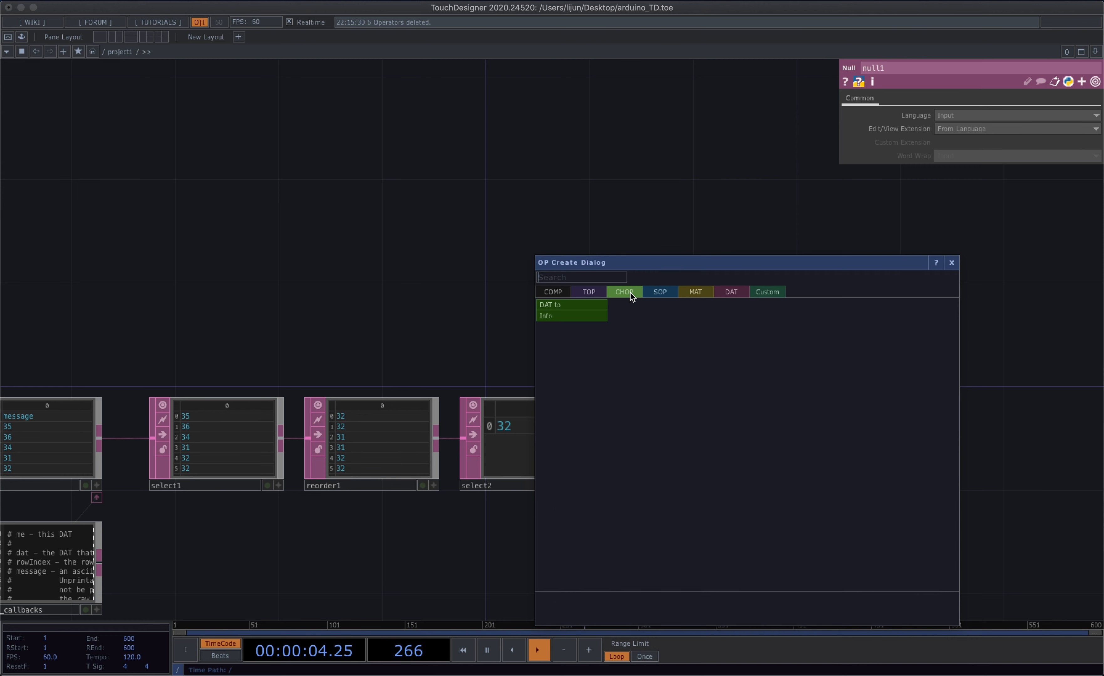
{"action": "left_click", "coordinate": [587, 301]}
{"action": "left_click", "coordinate": [859, 444]}
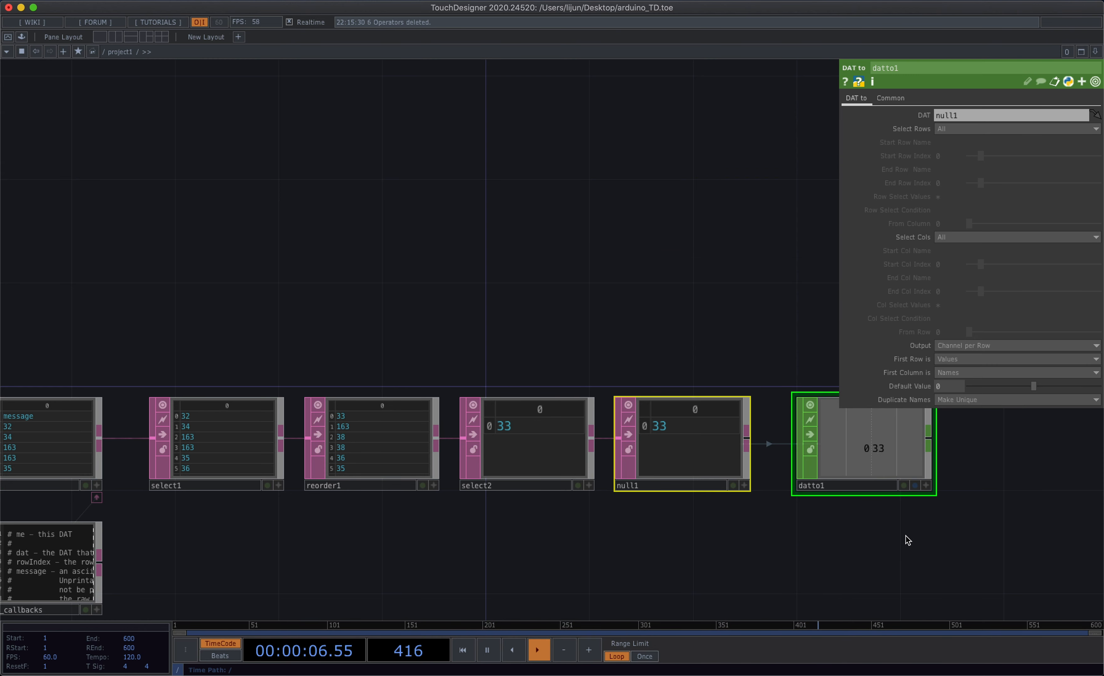
- Set datto1 to treat the first column as Values
{"action": "left_click_drag", "start_coordinate": [905, 537], "coordinate": [702, 555]}
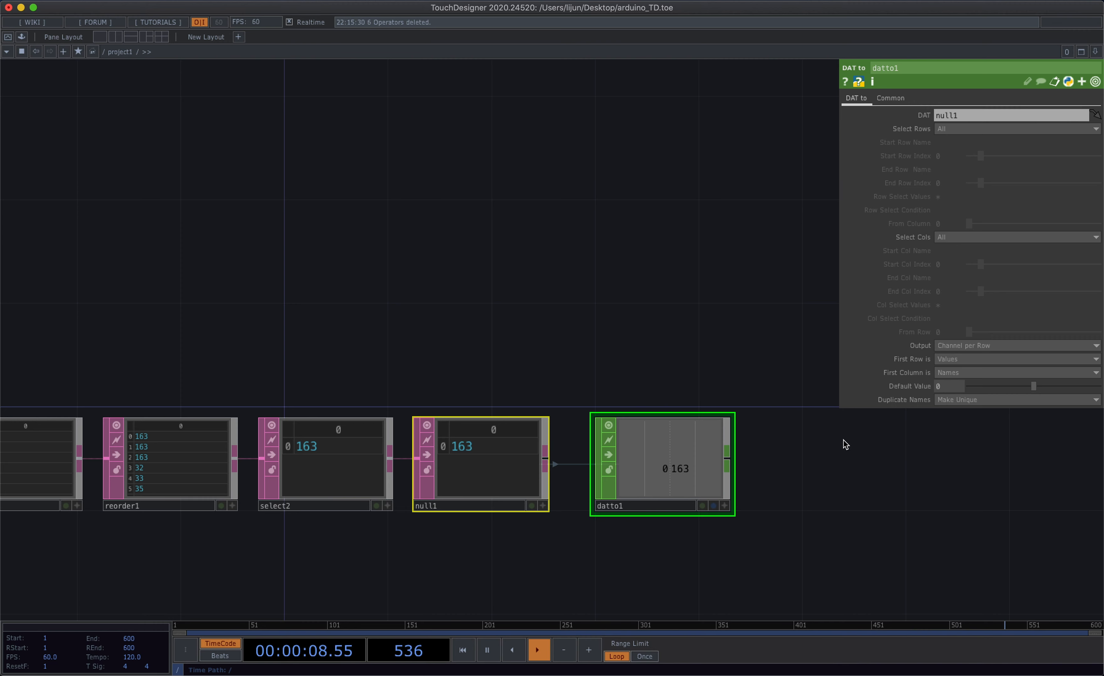
{"action": "left_click_drag", "start_coordinate": [791, 457], "coordinate": [798, 424]}
{"action": "scroll", "coordinate": [839, 415], "scroll_direction": "up", "scroll_amount": 3}
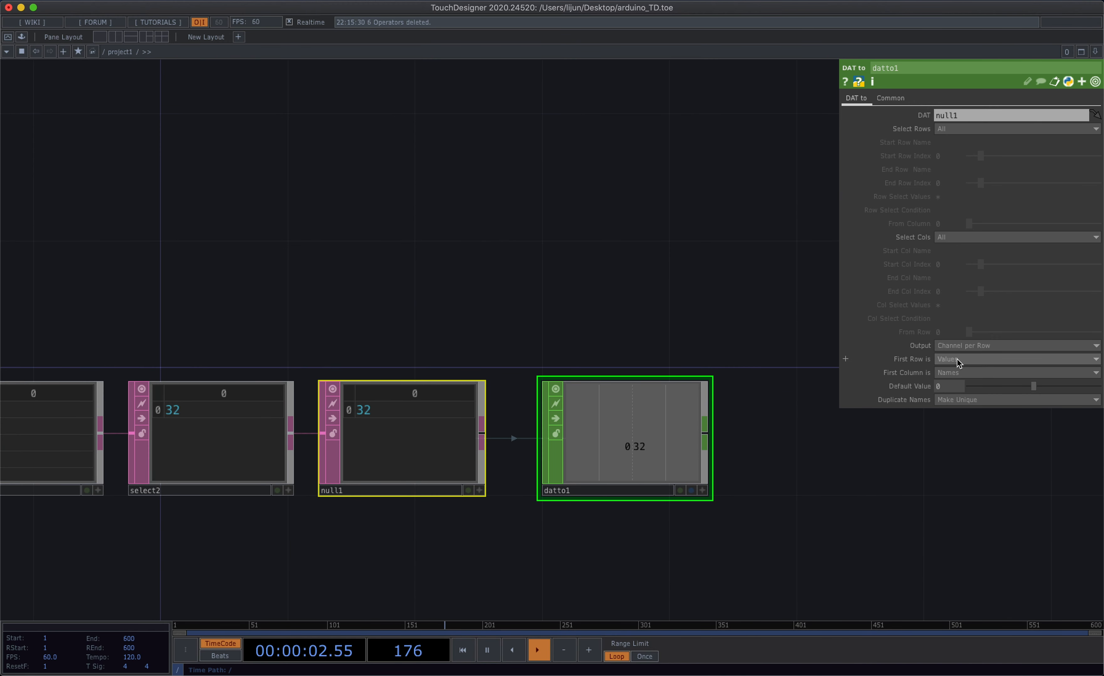
{"action": "left_click", "coordinate": [959, 370]}
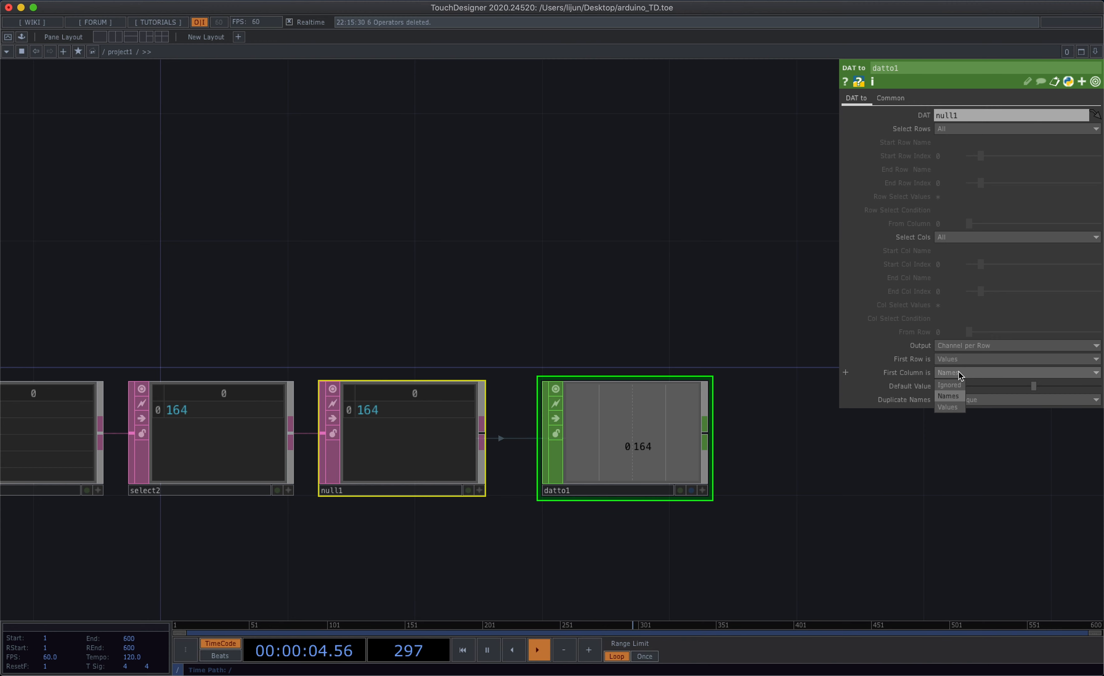
{"action": "left_click", "coordinate": [956, 409]}
- Add a Math CHOP wired to the output of datto1
{"action": "scroll", "coordinate": [774, 473], "scroll_direction": "down", "scroll_amount": 2}
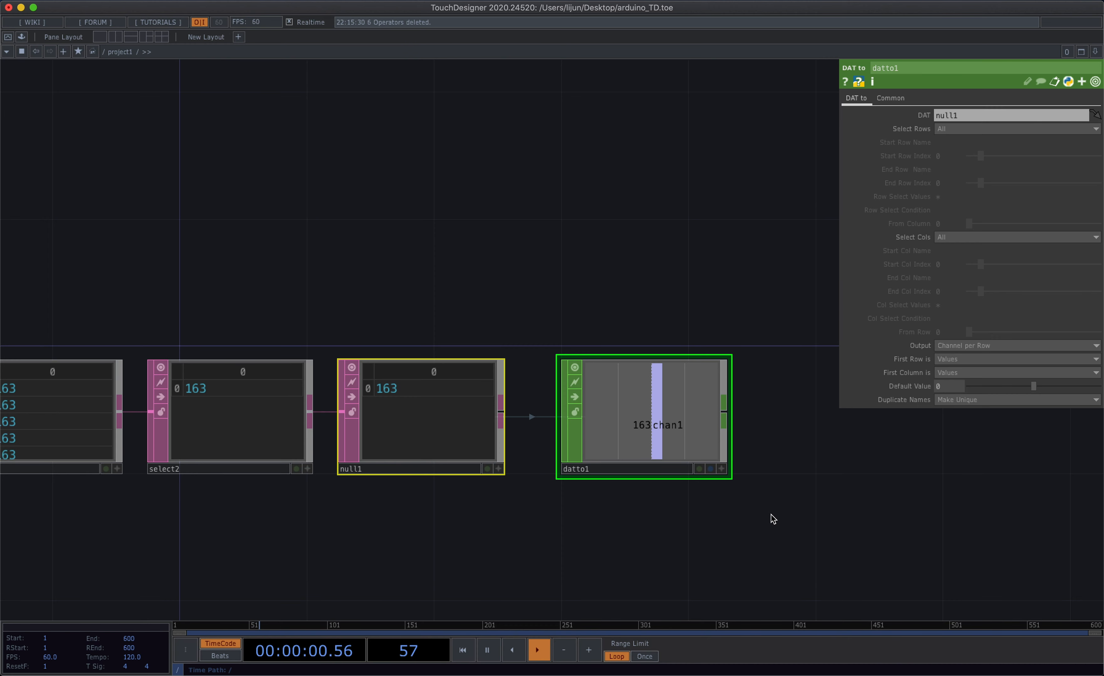
{"action": "left_click_drag", "start_coordinate": [731, 530], "coordinate": [782, 537]}
{"action": "scroll", "coordinate": [729, 463], "scroll_direction": "right", "scroll_amount": 5}
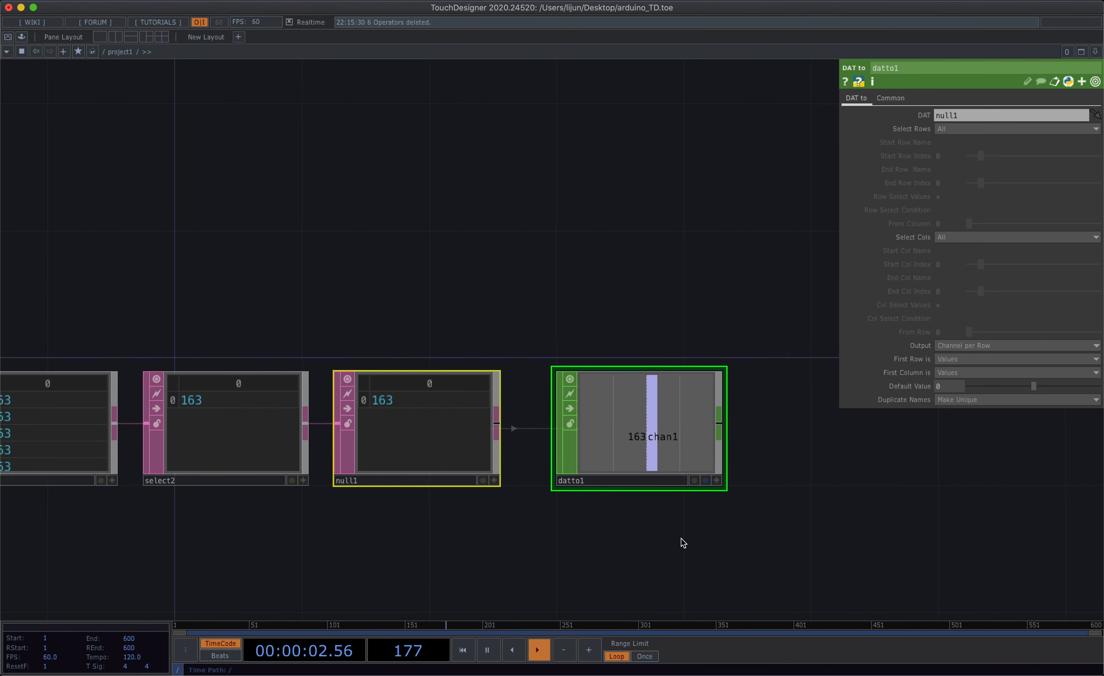
{"action": "scroll", "coordinate": [684, 525], "scroll_direction": "right", "scroll_amount": 4}
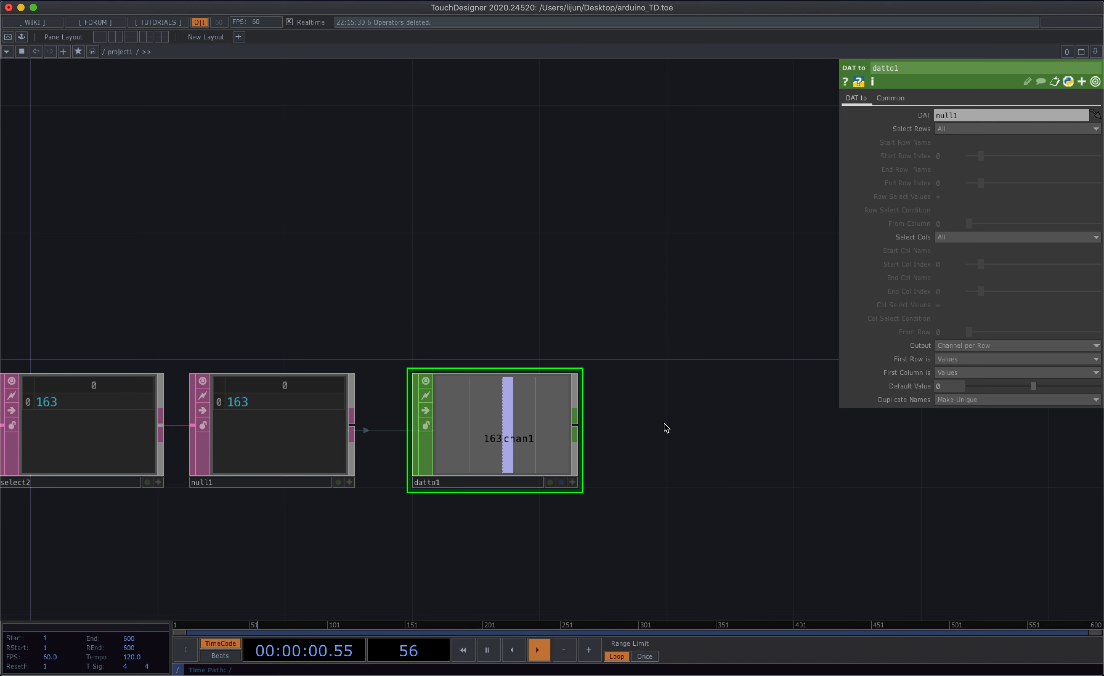
{"action": "right_click", "coordinate": [579, 425]}
{"action": "type", "text": "m"}
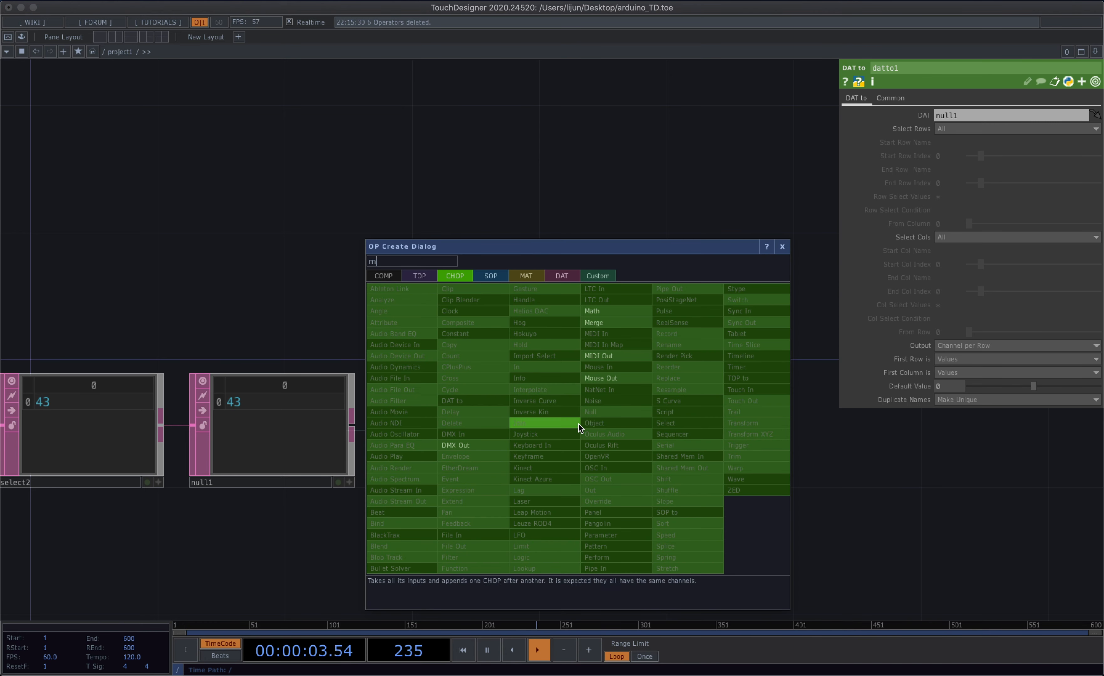
{"action": "left_click", "coordinate": [618, 313]}
{"action": "left_click", "coordinate": [717, 423]}
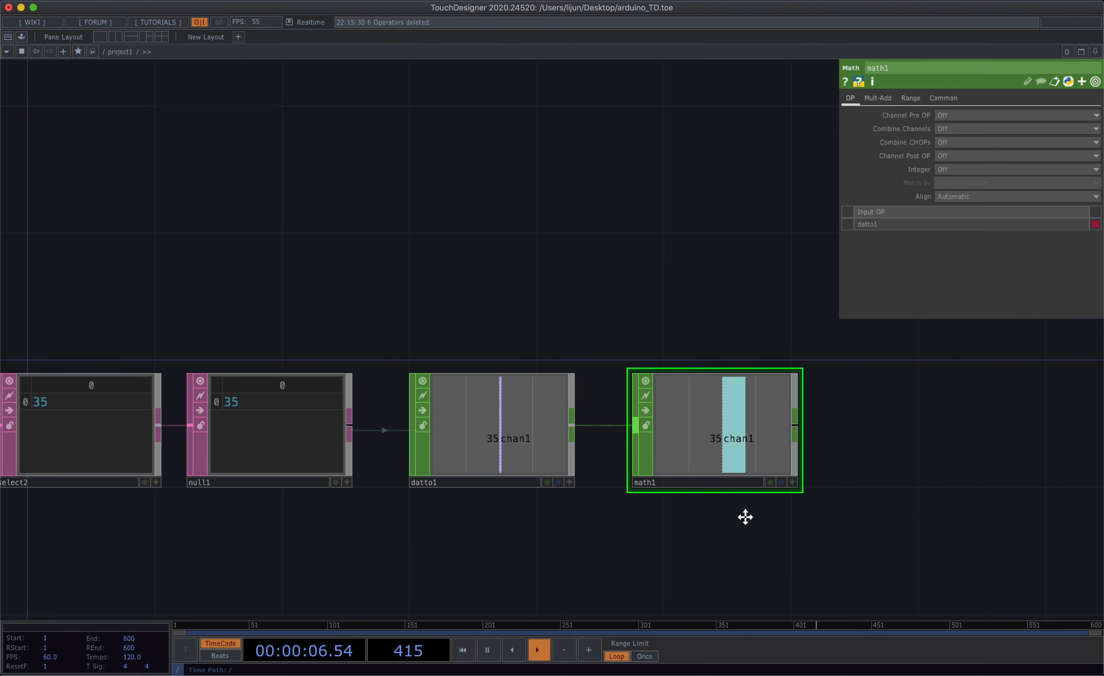
- Set math1's Multiply value to 0.1
{"action": "scroll", "coordinate": [756, 503], "scroll_direction": "right", "scroll_amount": 3}
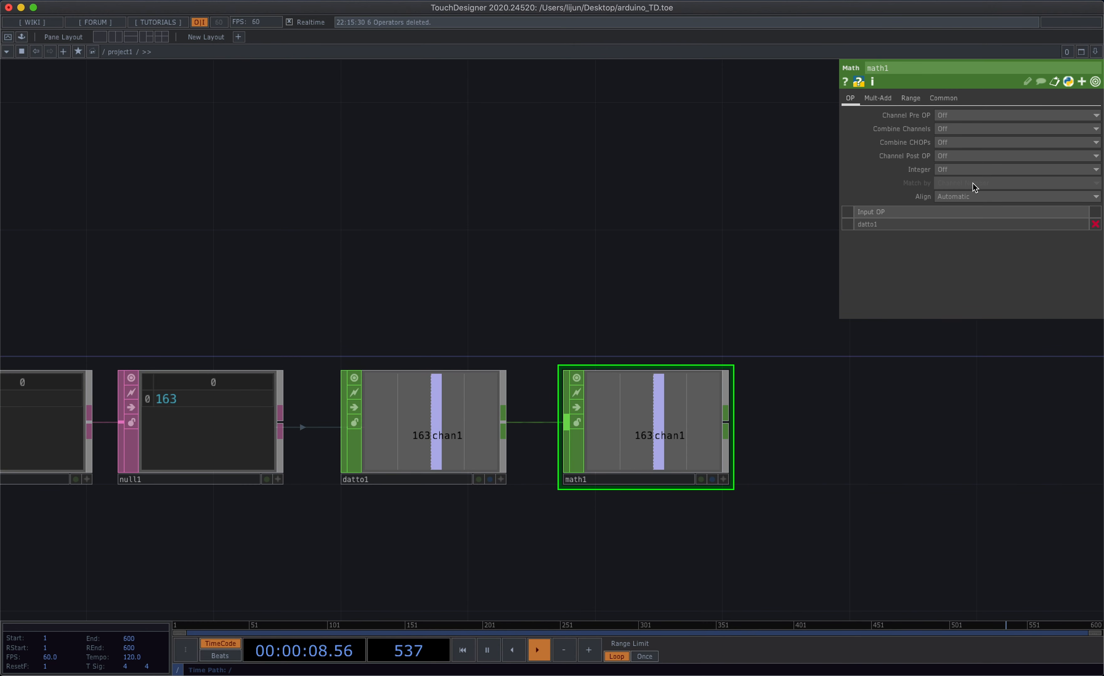
{"action": "left_click", "coordinate": [890, 98]}
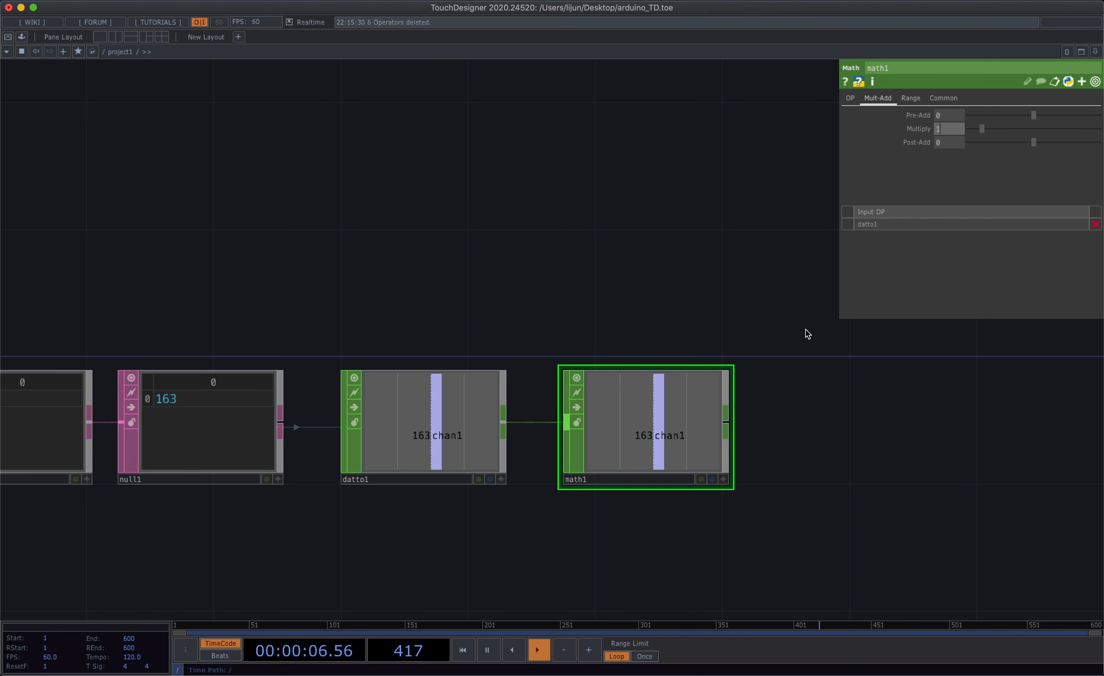
{"action": "type", "text": "0.1"}
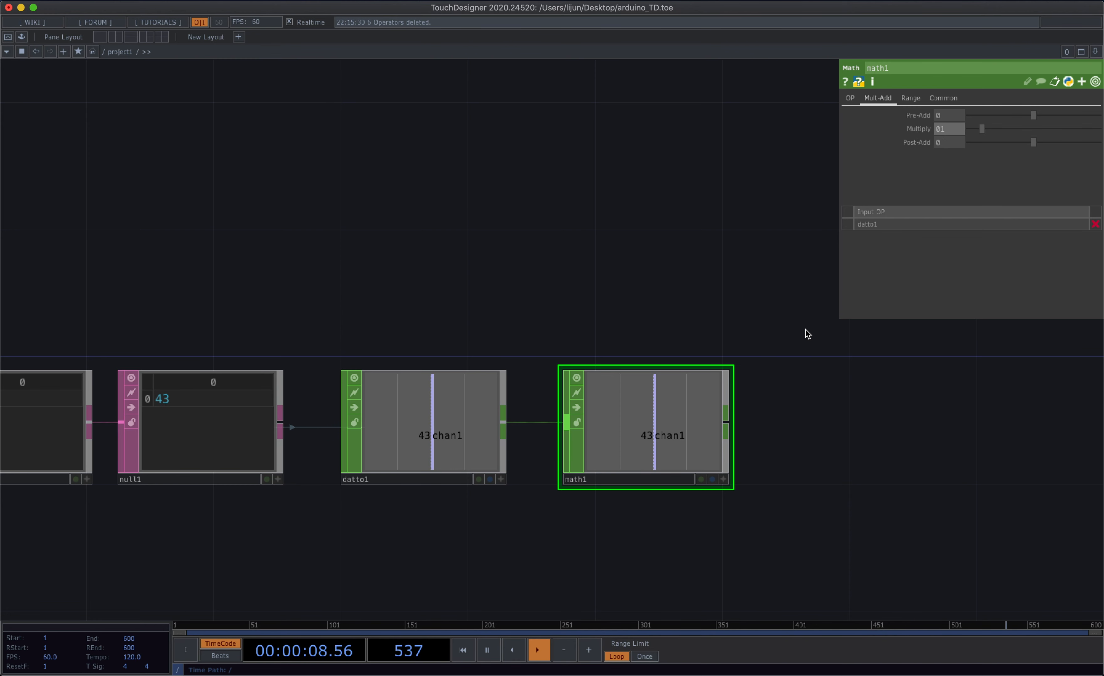
{"action": "key", "text": "Return"}
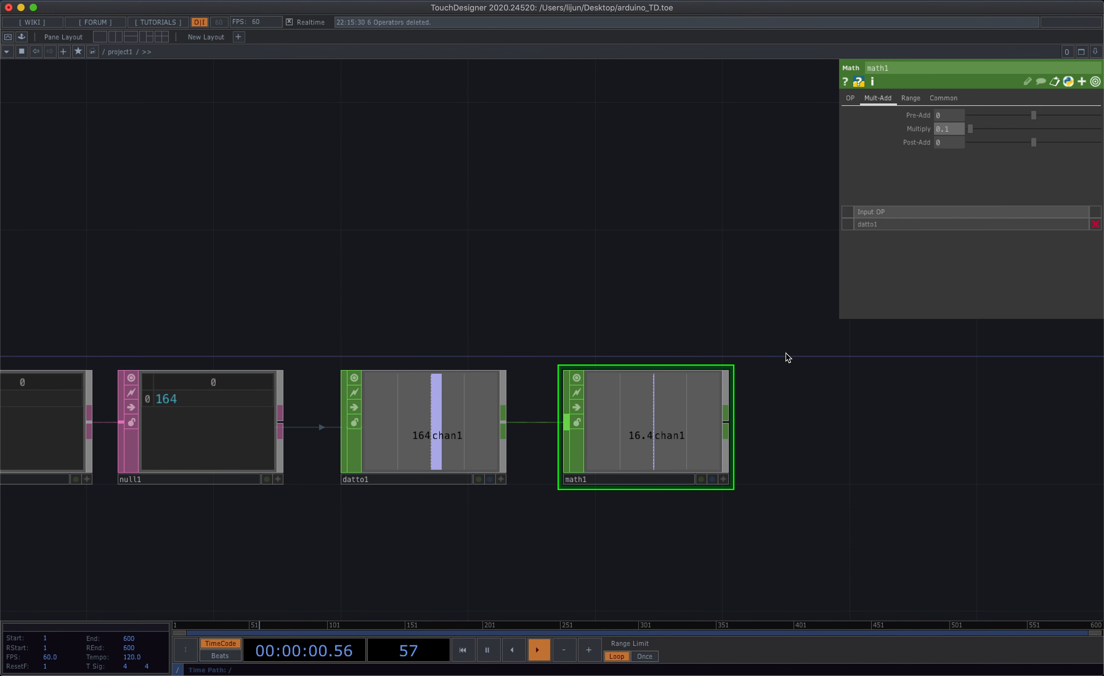
- Set math1's Integer option to Floor
{"action": "scroll", "coordinate": [685, 465], "scroll_direction": "up", "scroll_amount": 2}
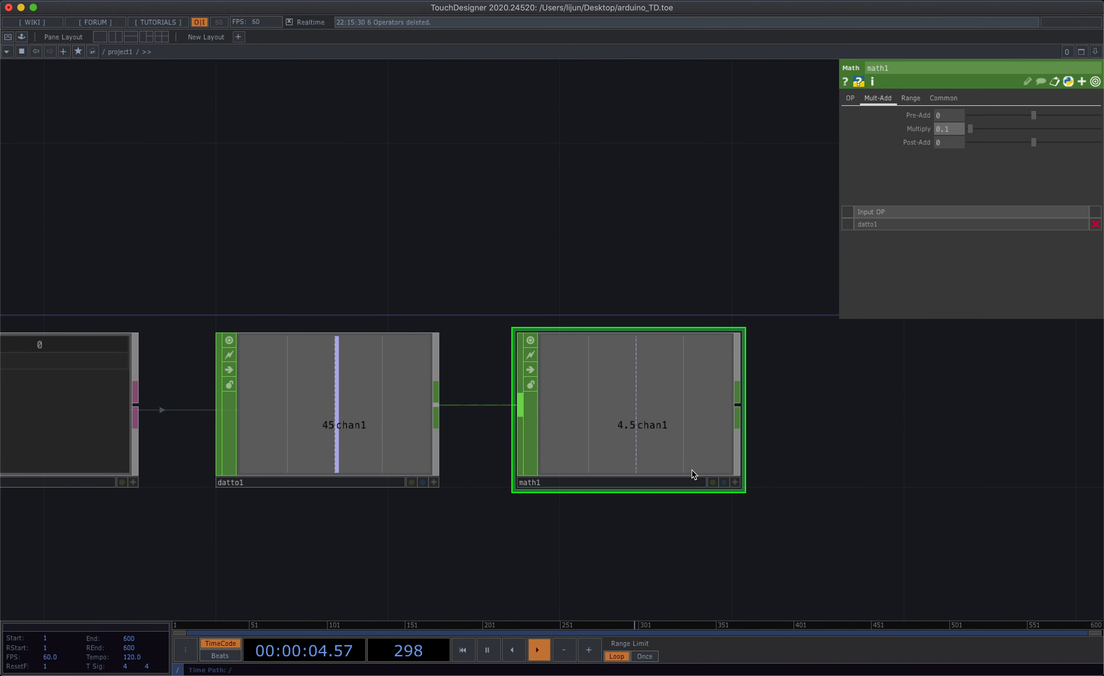
{"action": "left_click", "coordinate": [850, 99]}
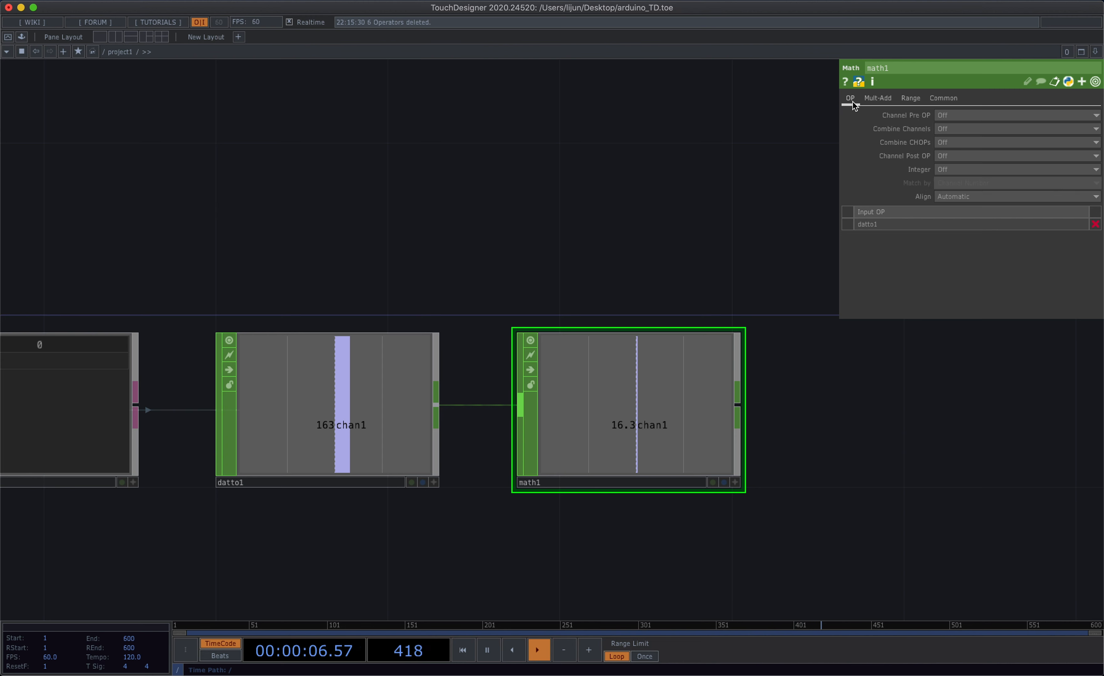
{"action": "left_click", "coordinate": [969, 170]}
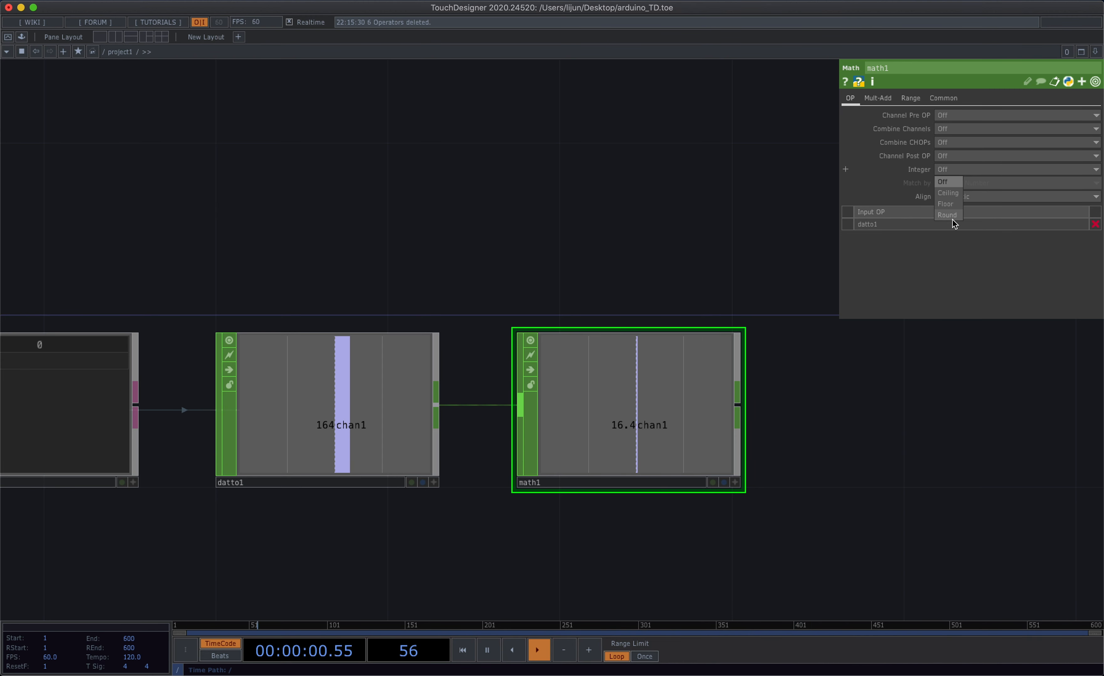
{"action": "left_click", "coordinate": [946, 203]}
{"action": "left_click_drag", "start_coordinate": [849, 415], "coordinate": [863, 391]}
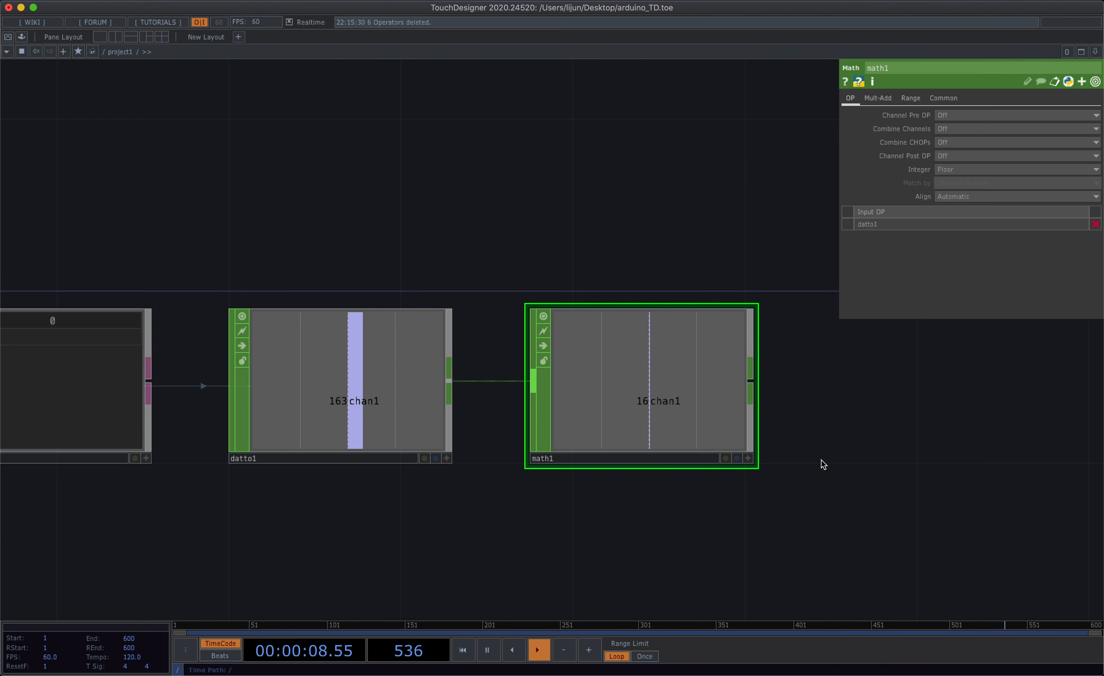
- Add a Limit CHOP wired to the output of math1
{"action": "right_click", "coordinate": [754, 386]}
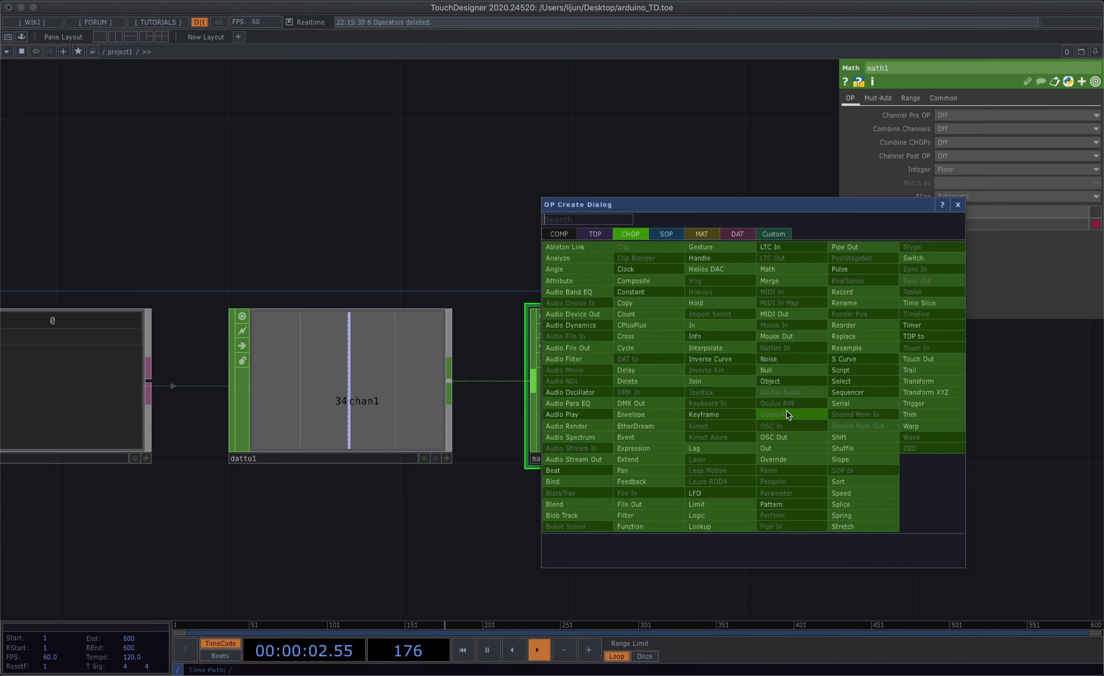
{"action": "type", "text": "l"}
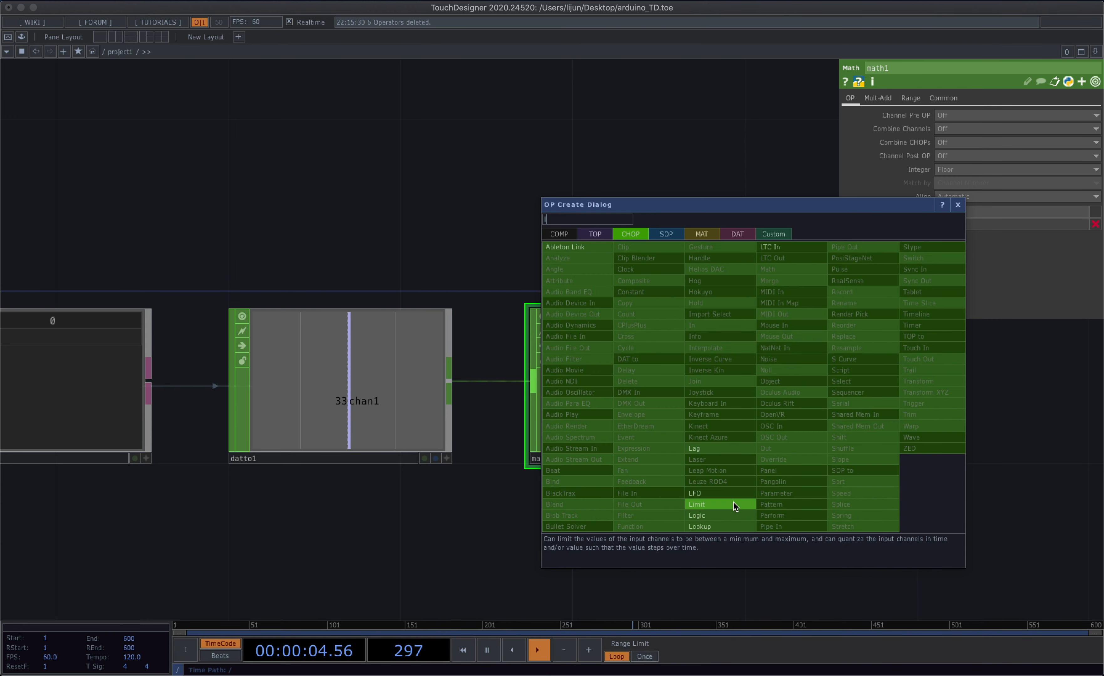
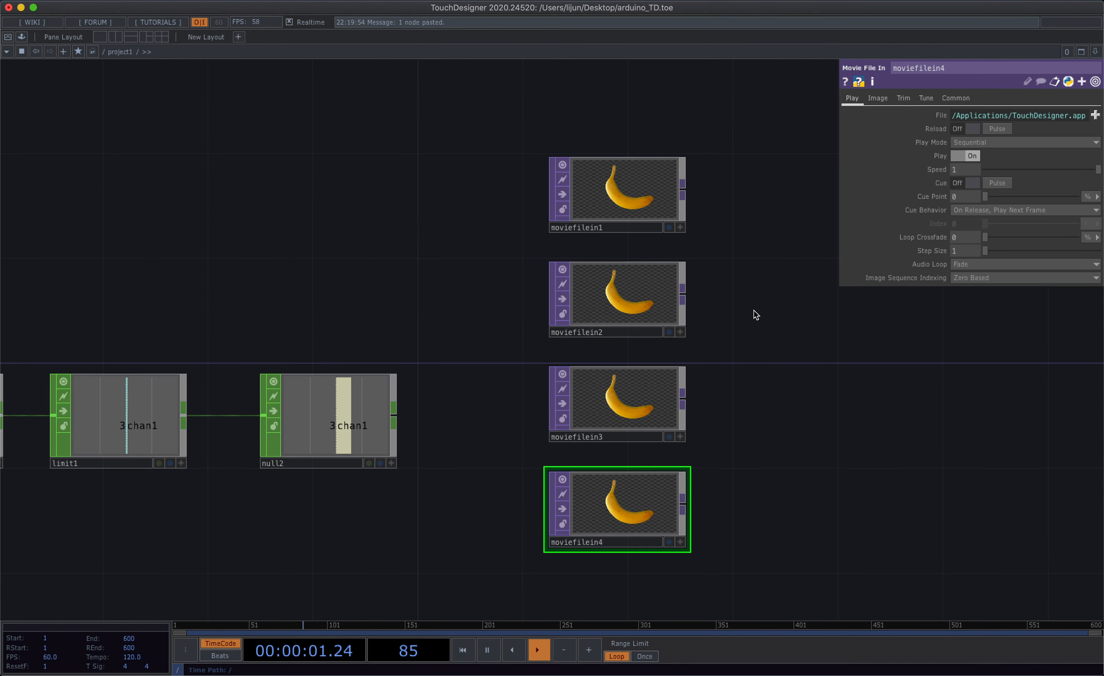
- Load TestPattern.jpg from the Map folder into moviefilein2
{"action": "left_click", "coordinate": [640, 262]}
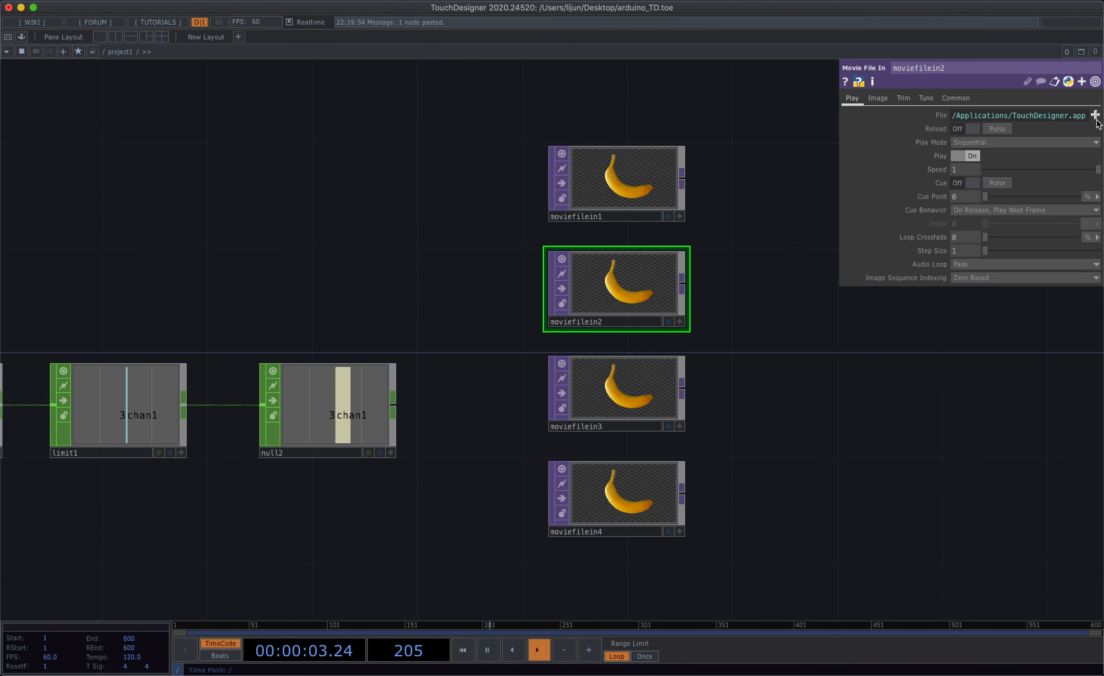
{"action": "left_click", "coordinate": [499, 161]}
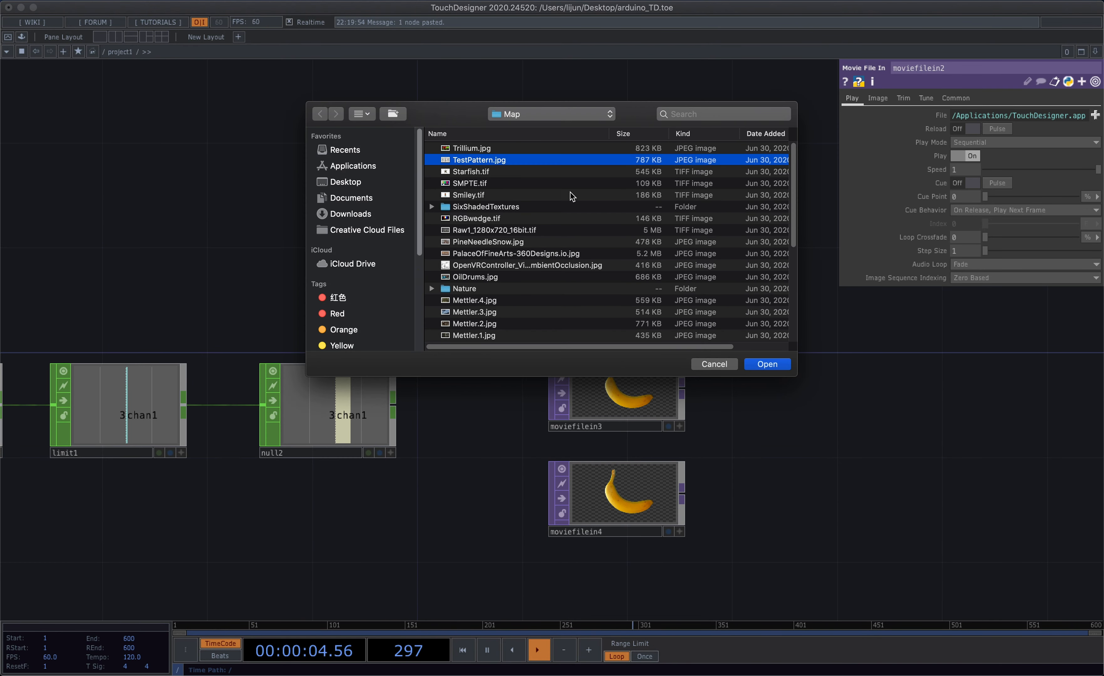
{"action": "left_click", "coordinate": [767, 364]}
- Load SMPTE.tif from the Map folder into moviefilein3
{"action": "left_click", "coordinate": [657, 385]}
{"action": "left_click", "coordinate": [1092, 116]}
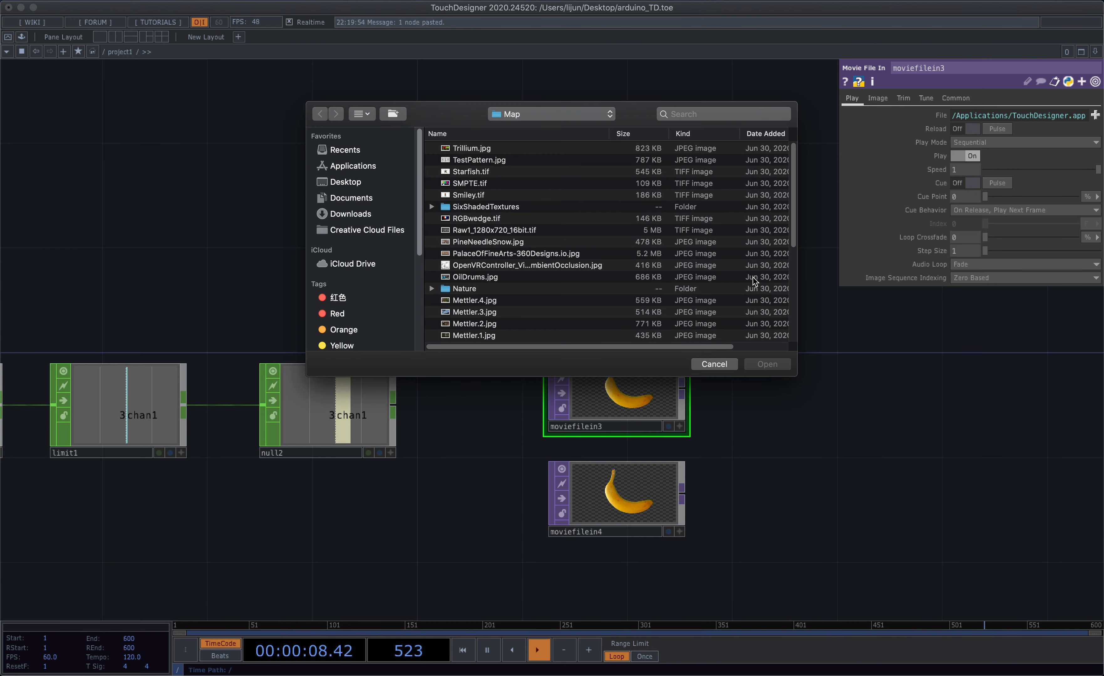
{"action": "left_click", "coordinate": [501, 183]}
{"action": "left_click", "coordinate": [767, 364]}
- Load Smiley.tif from the Map folder into moviefilein4
{"action": "left_click", "coordinate": [657, 494]}
{"action": "left_click", "coordinate": [1095, 116]}
{"action": "left_click", "coordinate": [535, 195]}
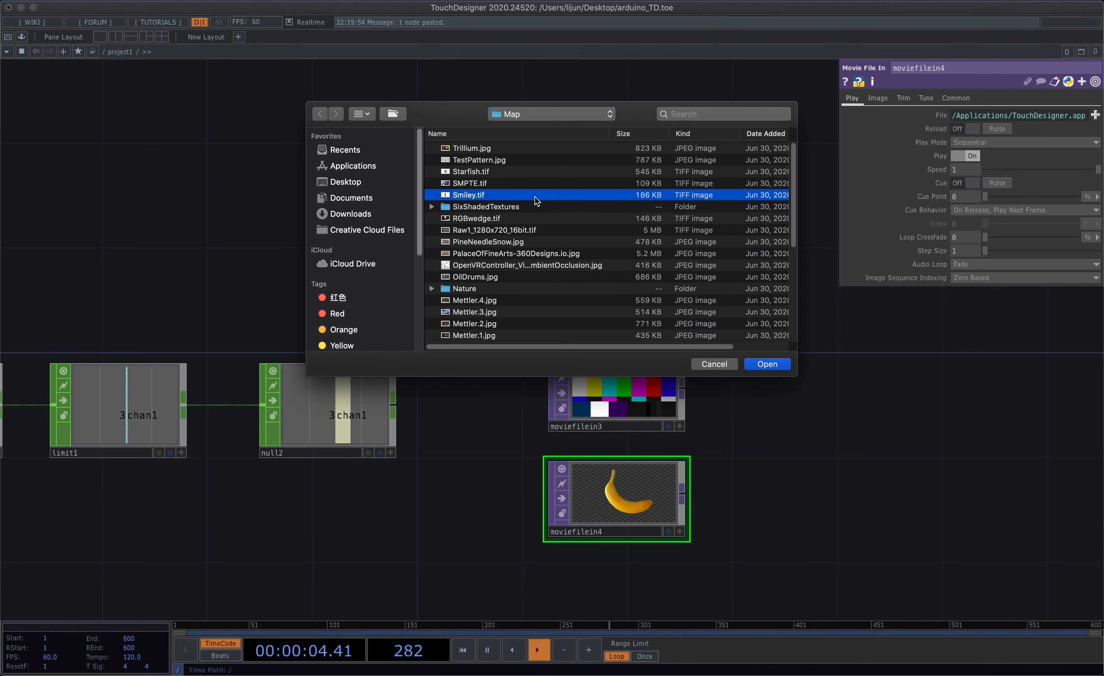
{"action": "left_click", "coordinate": [754, 364]}
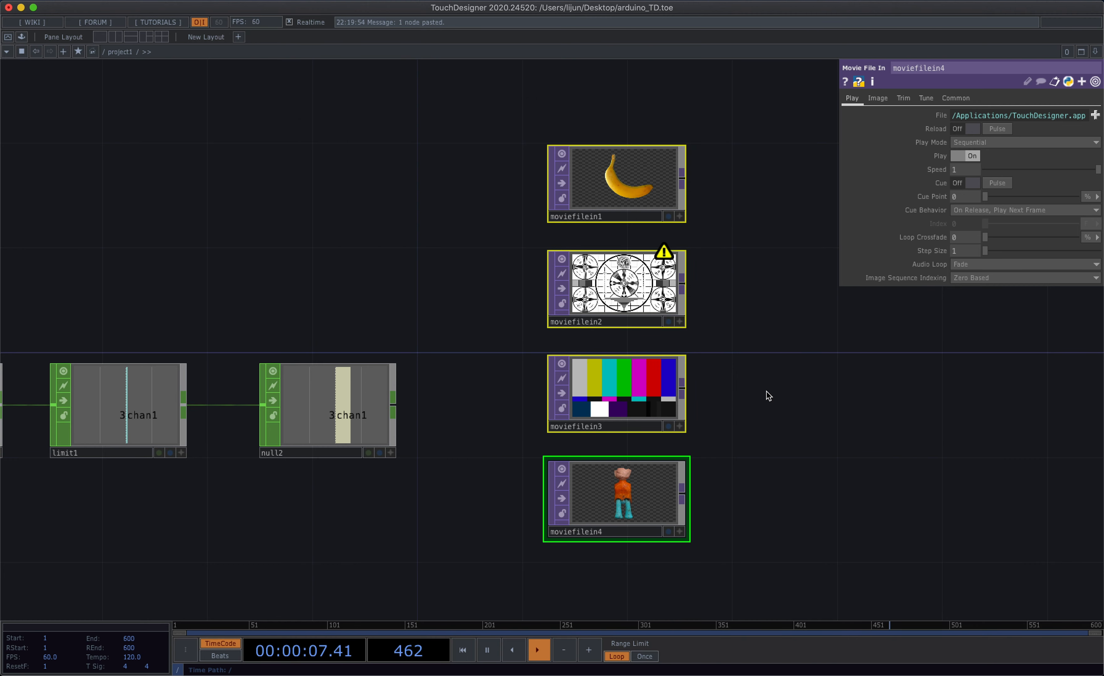
- Move the four Movie File In operators together to the free area above the CHOP chain
{"action": "scroll", "coordinate": [764, 397], "scroll_direction": "down", "scroll_amount": 2}
{"action": "mouse_move", "coordinate": [643, 213]}
{"action": "left_mouse_down"}
{"action": "mouse_move", "coordinate": [599, 125]}
{"action": "mouse_move", "coordinate": [578, 124]}
{"action": "left_mouse_up"}
{"action": "left_click_drag", "start_coordinate": [782, 395], "coordinate": [776, 586]}
{"action": "right_click_drag", "start_coordinate": [761, 596], "coordinate": [585, 342]}
{"action": "mouse_move", "coordinate": [577, 312]}
{"action": "left_mouse_down"}
{"action": "mouse_move", "coordinate": [489, 180]}
{"action": "mouse_move", "coordinate": [488, 159]}
{"action": "left_mouse_up"}
- Add a Switch TOP and wire moviefilein1 through moviefilein4 into it
{"action": "key", "text": "Tab"}
{"action": "type", "text": "s"}
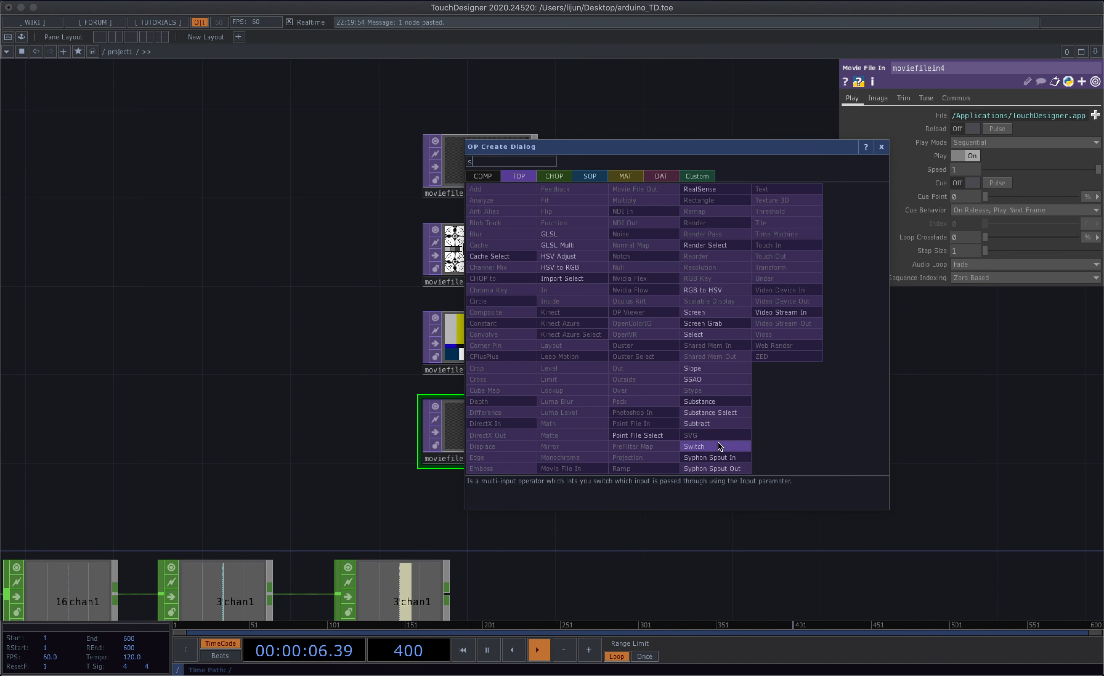
{"action": "left_click", "coordinate": [694, 446]}
{"action": "right_click_drag", "start_coordinate": [479, 526], "coordinate": [479, 526]}
{"action": "left_click", "coordinate": [549, 421]}
{"action": "left_click", "coordinate": [755, 308]}
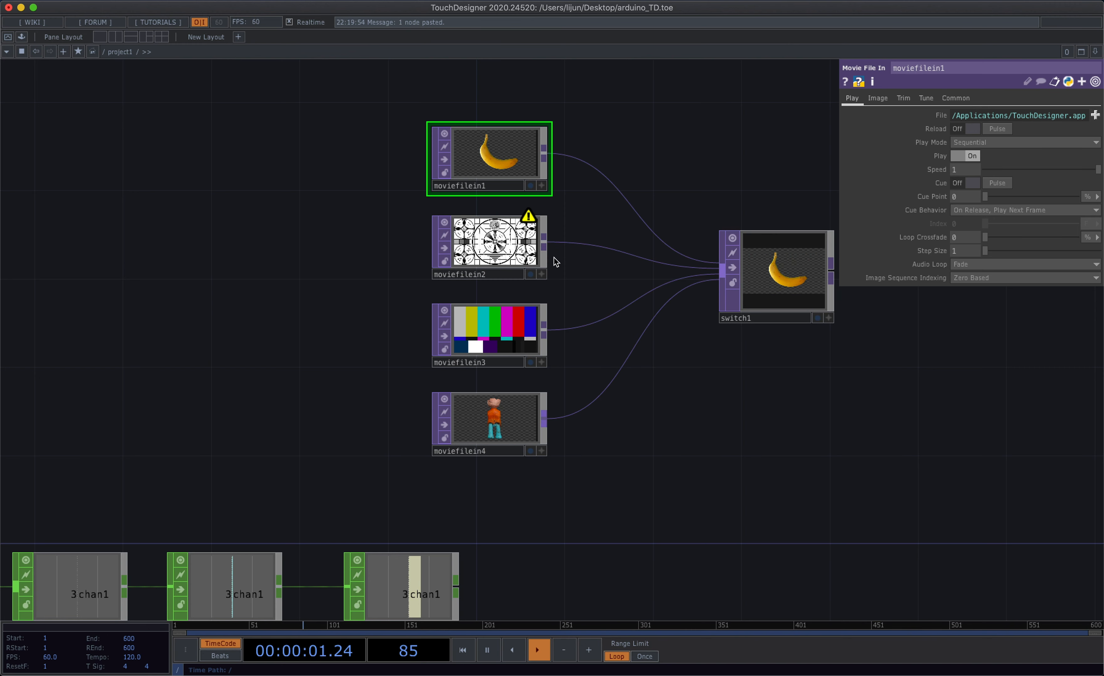
- Check the warning on moviefilein2 and replace its image with Starfish.tif from the Map folder
{"action": "middle_click", "coordinate": [549, 223]}
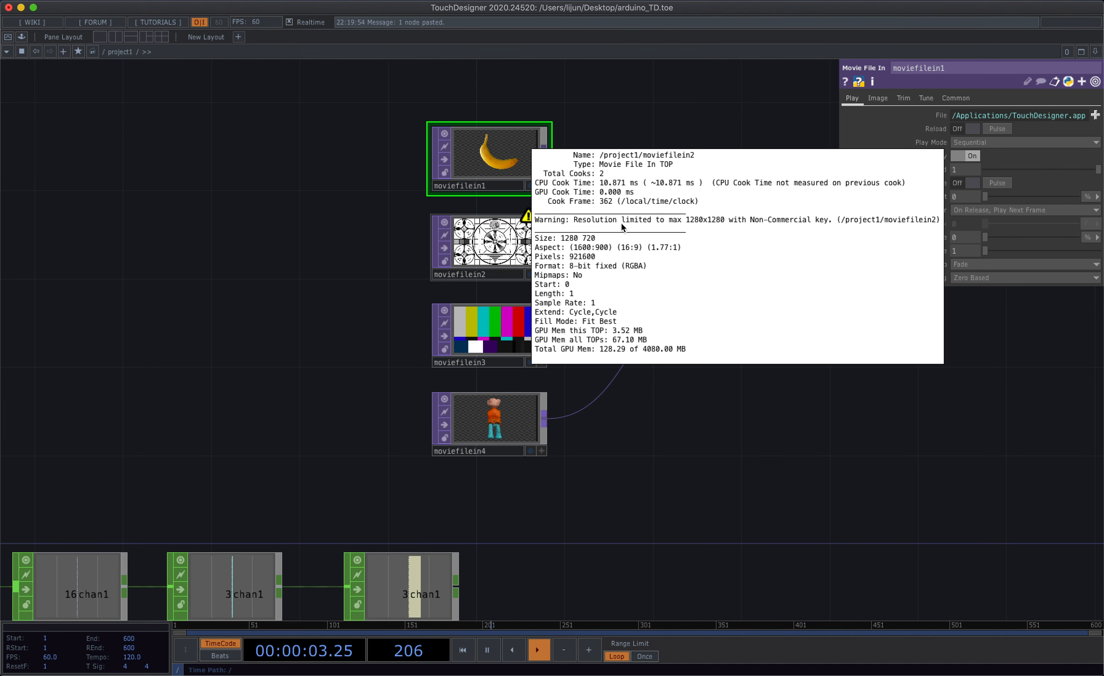
{"action": "left_click", "coordinate": [506, 245]}
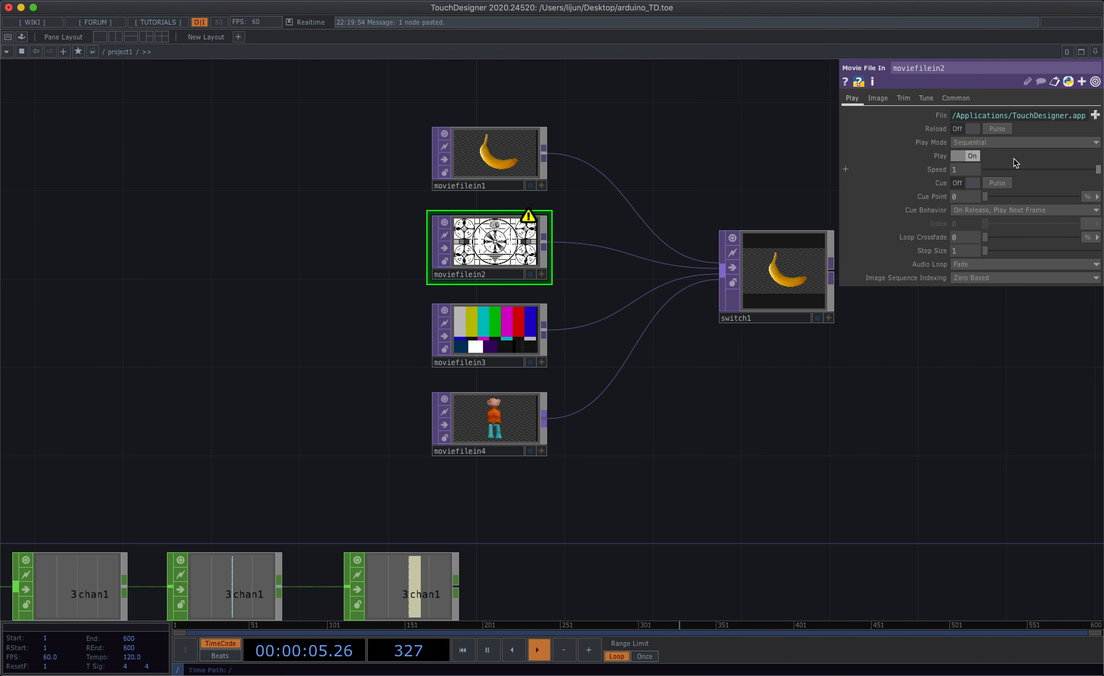
{"action": "left_click", "coordinate": [1095, 116]}
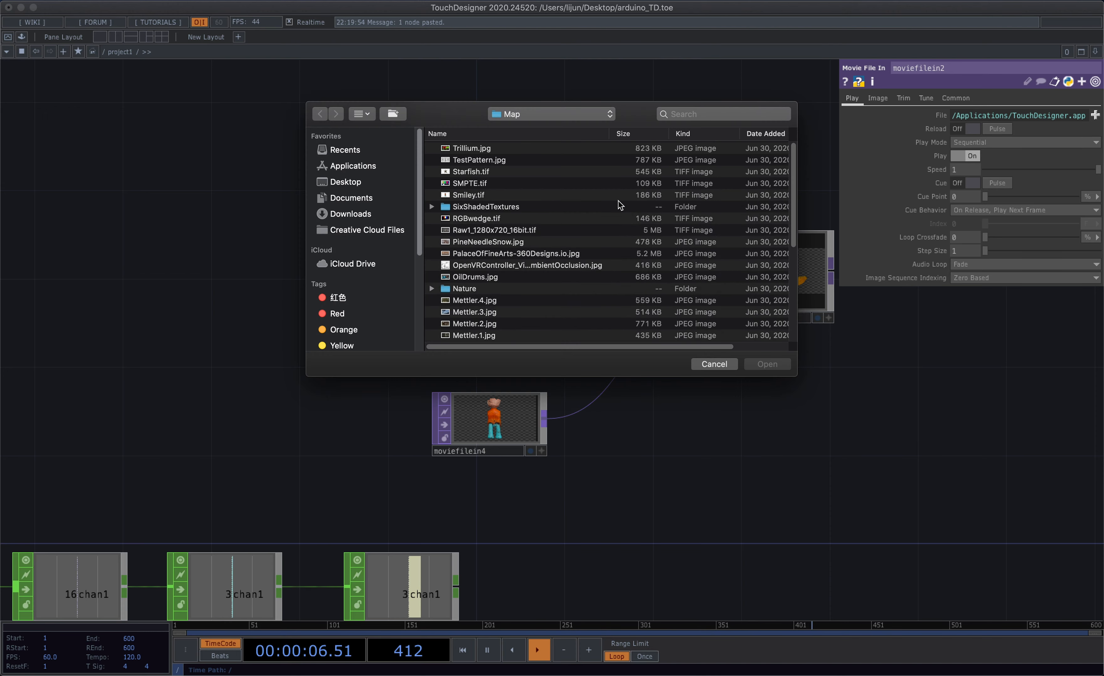
{"action": "left_click", "coordinate": [512, 176]}
{"action": "left_click", "coordinate": [766, 365]}
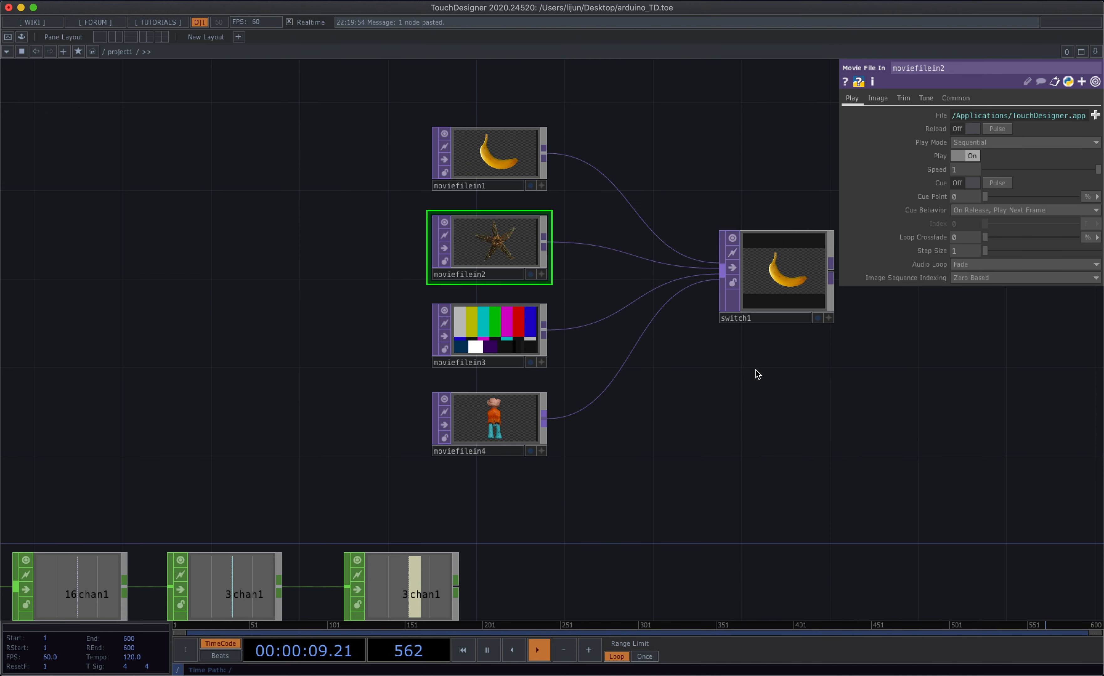
- Add a Transform TOP after switch1, with background alpha 1 and Comp Over Background Color turned on
{"action": "left_click_drag", "start_coordinate": [703, 382], "coordinate": [525, 367]}
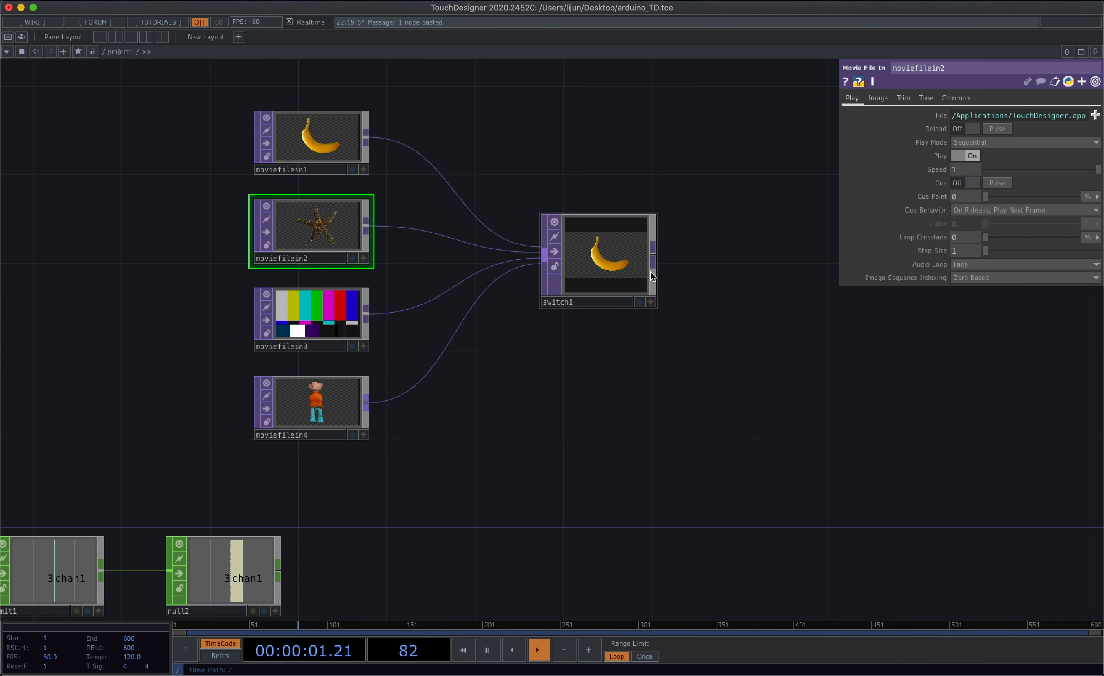
{"action": "right_click", "coordinate": [653, 263]}
{"action": "type", "text": "t"}
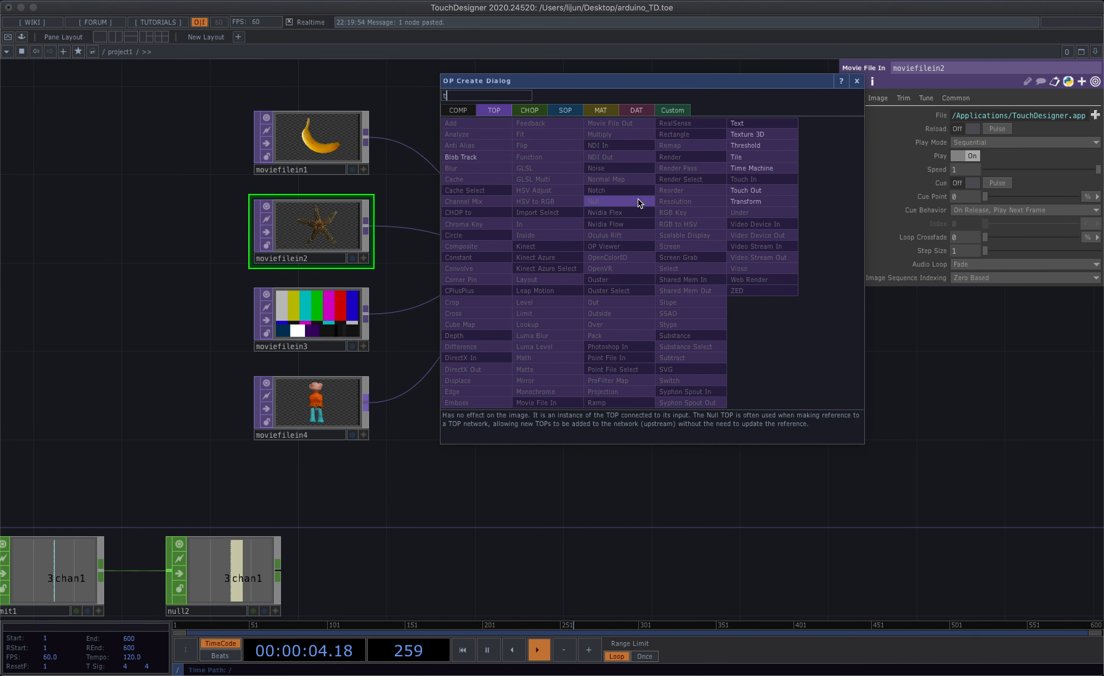
{"action": "left_click", "coordinate": [739, 201]}
{"action": "left_click", "coordinate": [748, 256]}
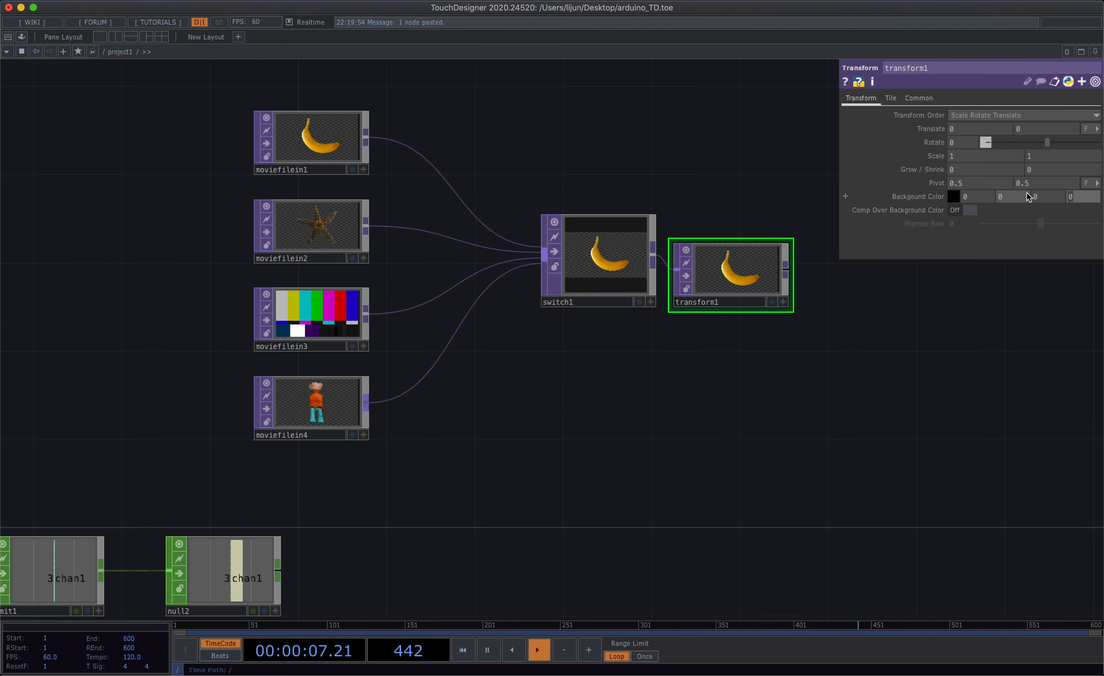
{"action": "left_click", "coordinate": [962, 210]}
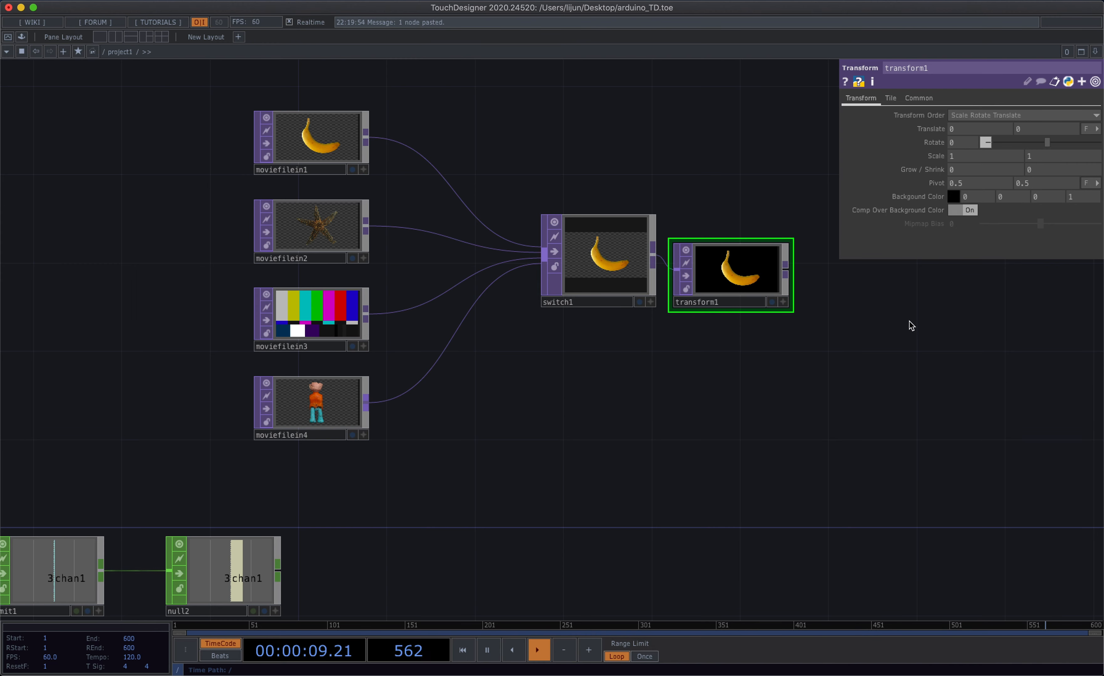
- Shrink the switch1 node to match transform1's height and move transform1 slightly farther from it
{"action": "left_click_drag", "start_coordinate": [801, 284], "coordinate": [628, 291]}
{"action": "left_click", "coordinate": [481, 225]}
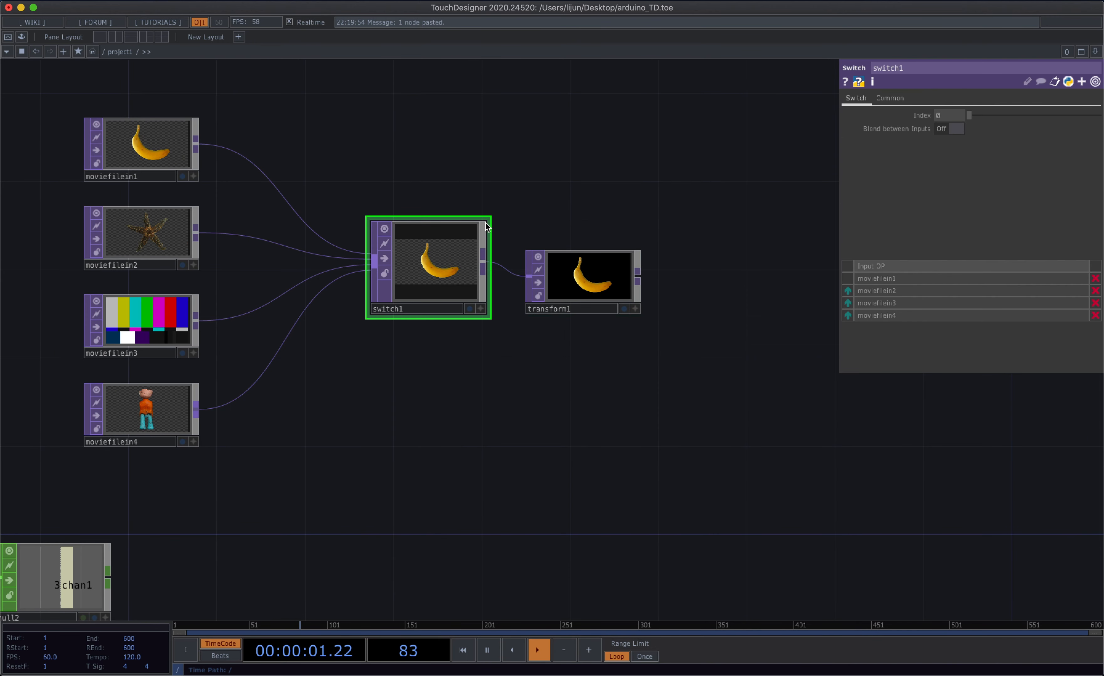
{"action": "left_click_drag", "start_coordinate": [486, 222], "coordinate": [488, 218]}
{"action": "left_click_drag", "start_coordinate": [610, 290], "coordinate": [637, 281]}
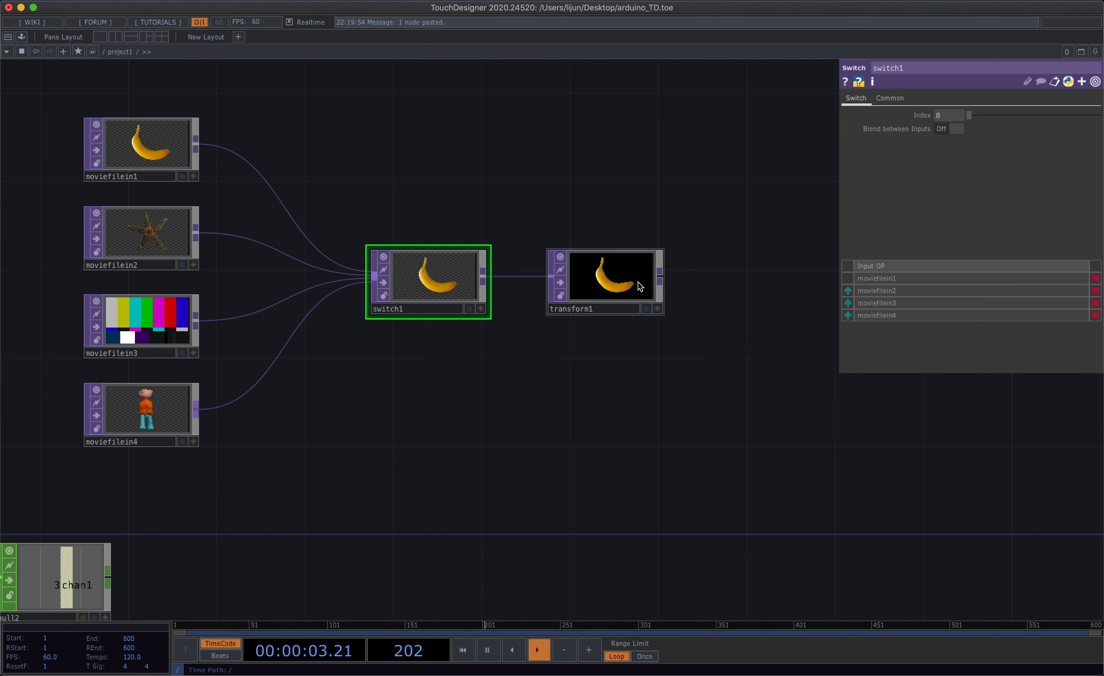
- Add a Null TOP after transform1 and show its output as the network background
{"action": "right_click", "coordinate": [661, 276]}
{"action": "type", "text": "n"}
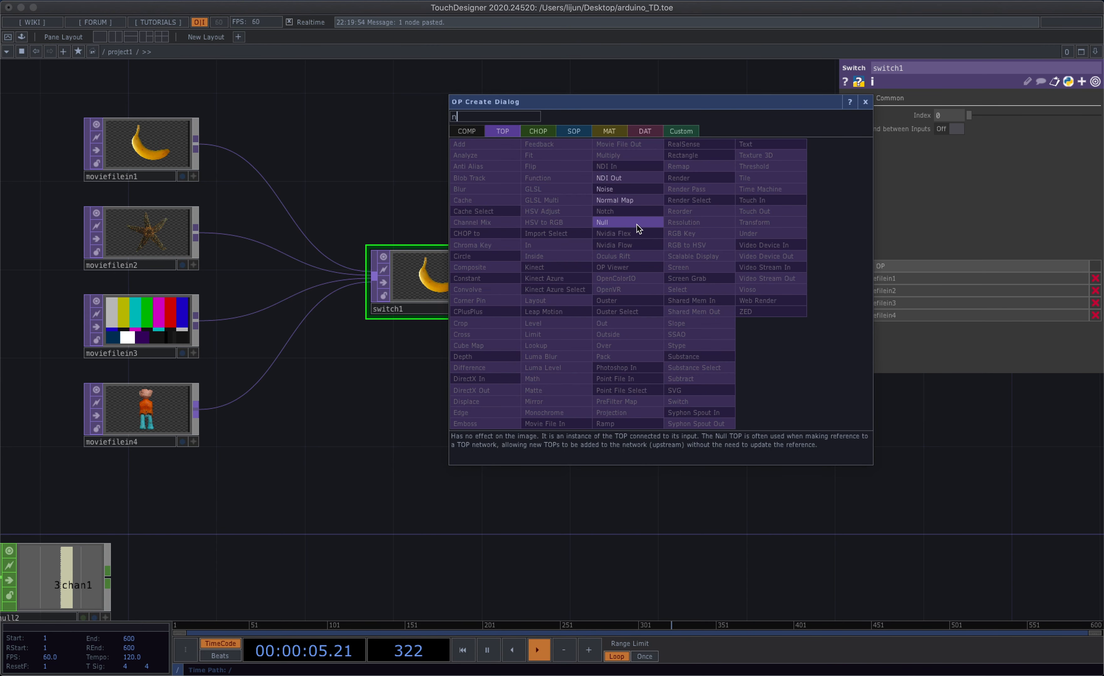
{"action": "left_click", "coordinate": [634, 223]}
{"action": "left_click", "coordinate": [815, 304]}
{"action": "left_click", "coordinate": [844, 309]}
- Move null2 directly beneath switch1 in the network
{"action": "left_click_drag", "start_coordinate": [502, 361], "coordinate": [746, 319]}
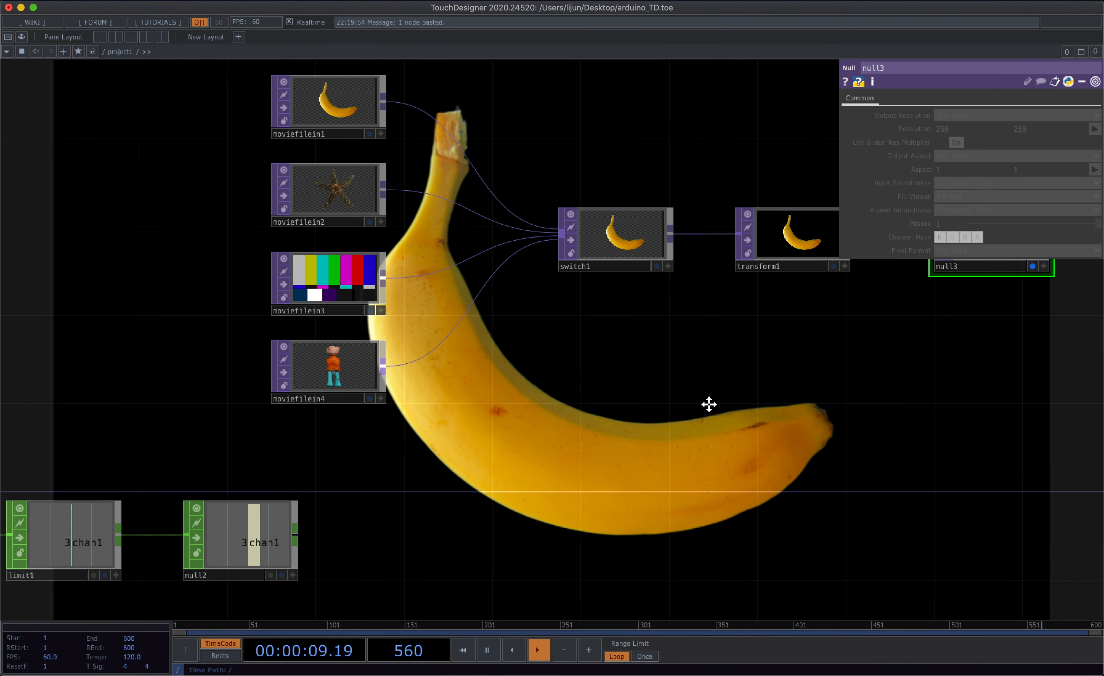
{"action": "left_click_drag", "start_coordinate": [710, 402], "coordinate": [801, 376]}
{"action": "left_click_drag", "start_coordinate": [366, 522], "coordinate": [728, 419]}
- Link null2's chan1 to switch1's Index and turn on Blend between Inputs
{"action": "left_click", "coordinate": [737, 513]}
{"action": "left_click", "coordinate": [759, 549]}
{"action": "left_click_drag", "start_coordinate": [716, 228], "coordinate": [717, 229]}
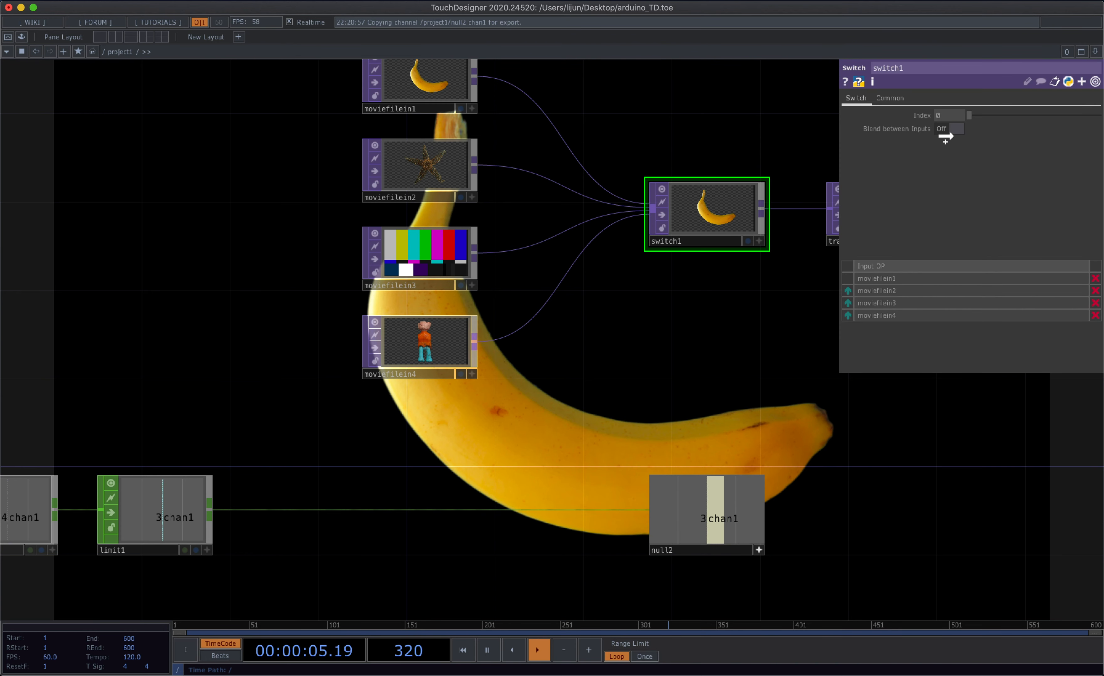
{"action": "left_click_drag", "start_coordinate": [947, 119], "coordinate": [948, 119]}
{"action": "left_click", "coordinate": [954, 117]}
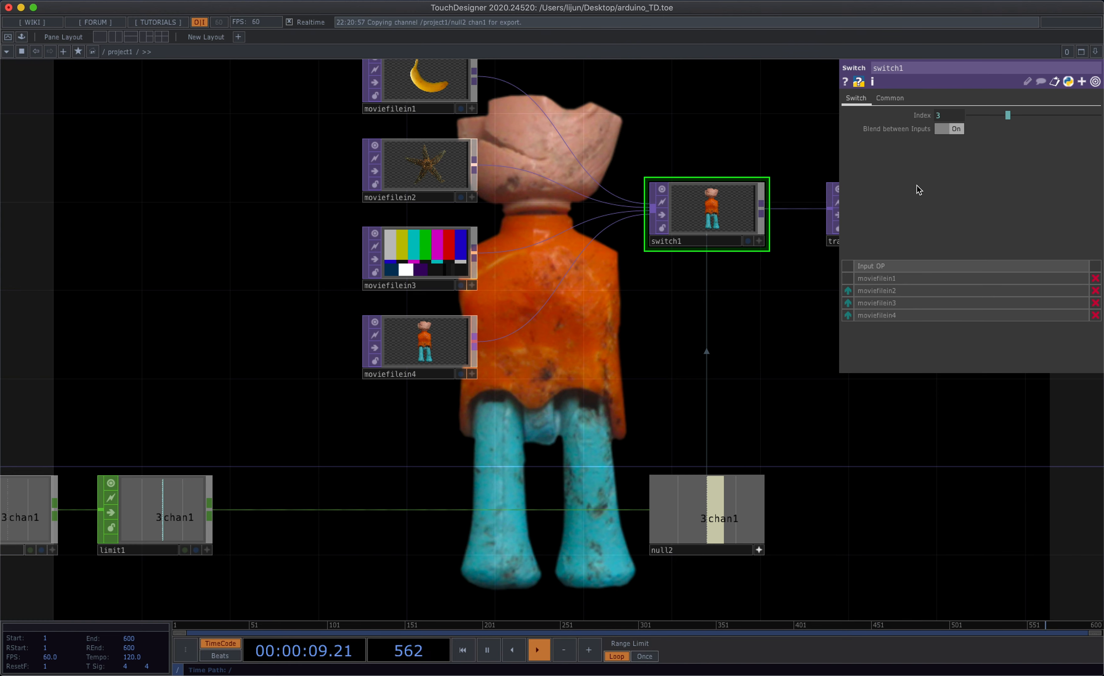
- Insert a Filter CHOP into the connection between limit1 and null2
{"action": "left_click_drag", "start_coordinate": [818, 462], "coordinate": [813, 461]}
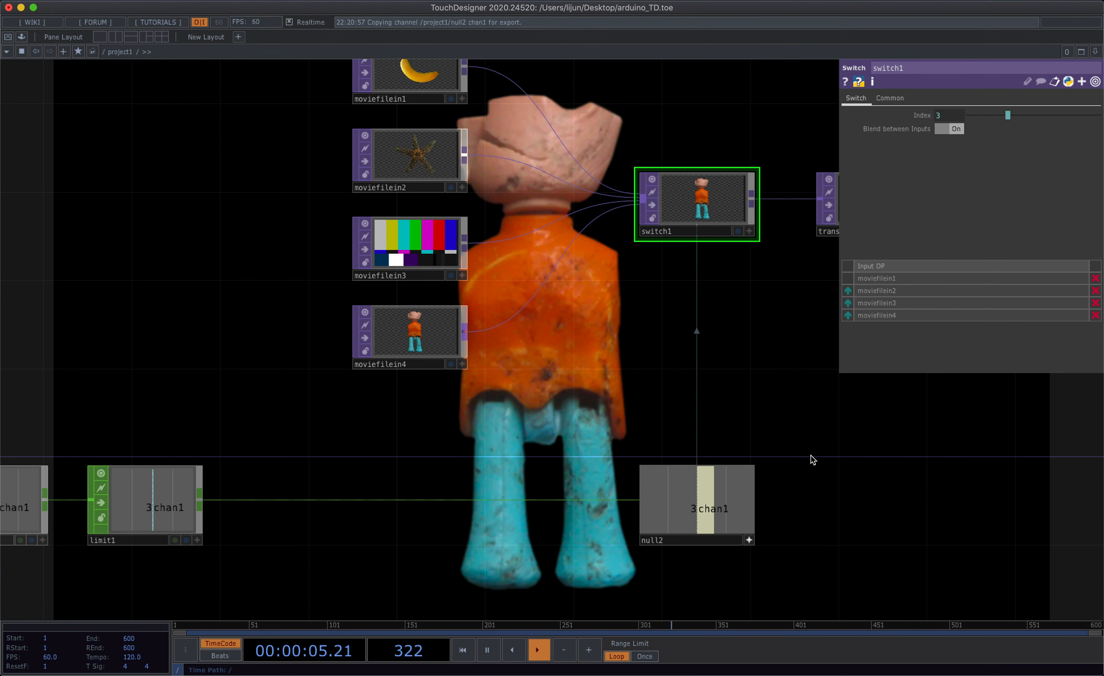
{"action": "right_click", "coordinate": [450, 499]}
{"action": "left_click", "coordinate": [469, 488]}
{"action": "type", "text": "f"}
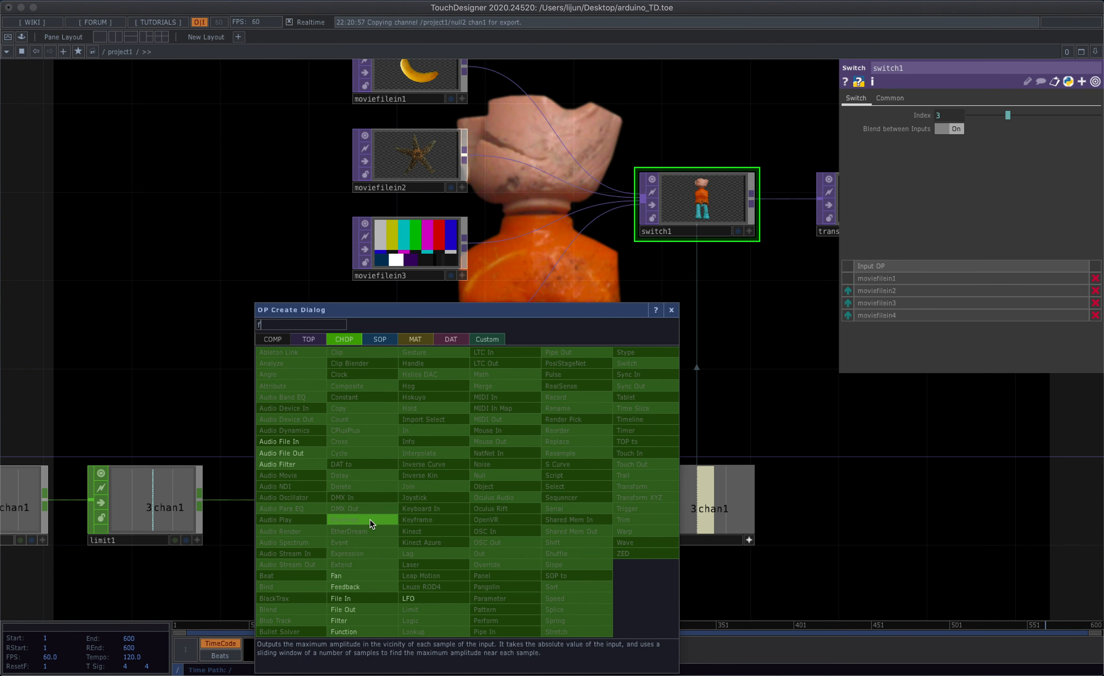
{"action": "left_click", "coordinate": [356, 616]}
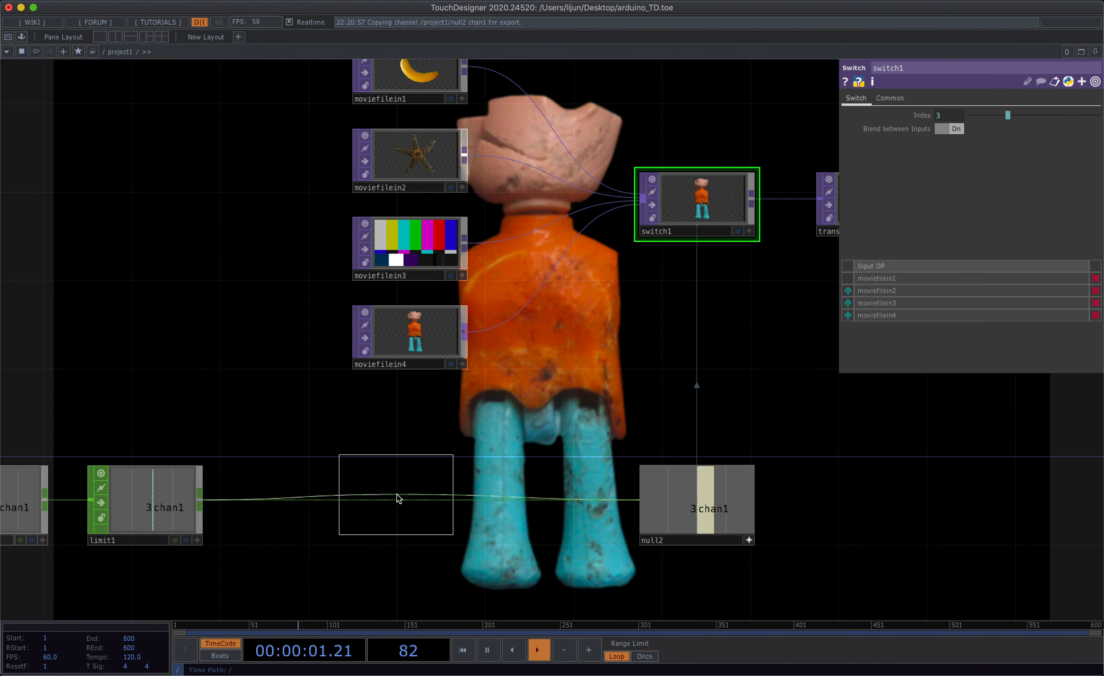
{"action": "left_click", "coordinate": [395, 493]}
{"action": "left_click_drag", "start_coordinate": [418, 496], "coordinate": [419, 507]}
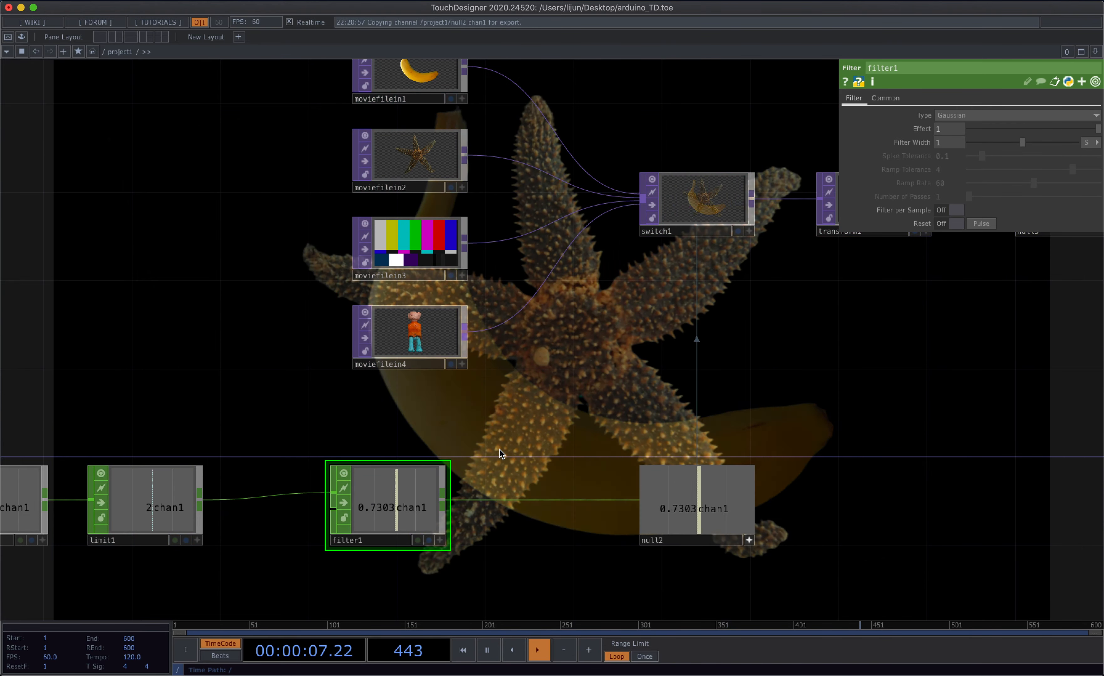
- Select the window1 component to show its window settings
{"action": "scroll", "coordinate": [500, 450], "scroll_direction": "down", "scroll_amount": 3}
{"action": "scroll", "coordinate": [502, 449], "scroll_direction": "down", "scroll_amount": 6}
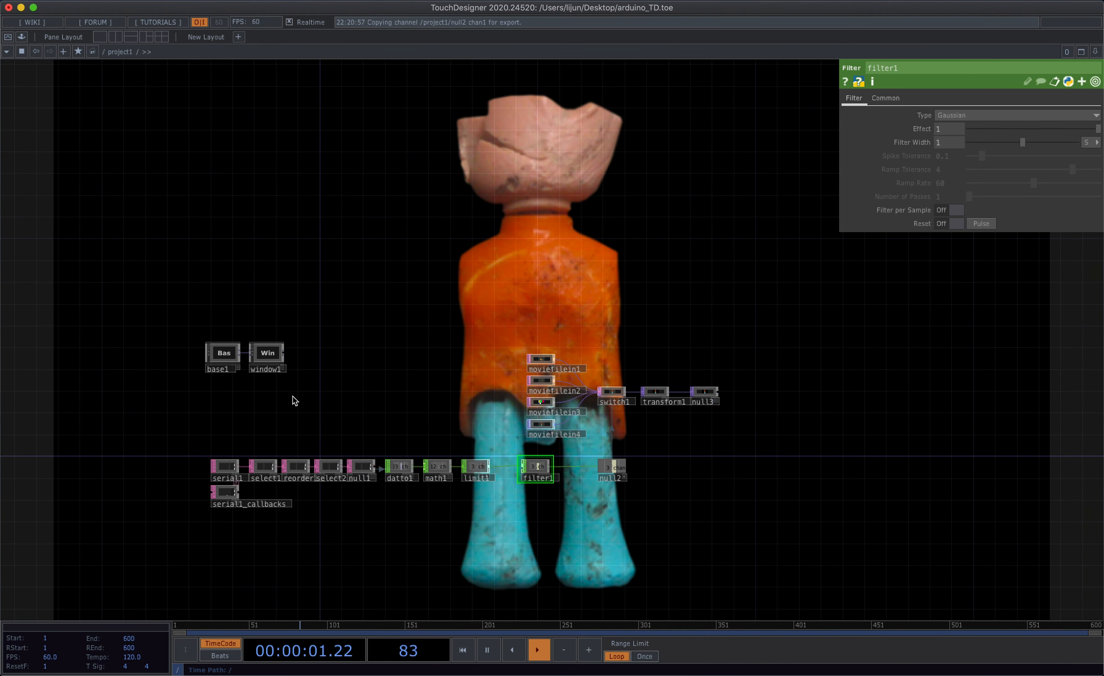
{"action": "scroll", "coordinate": [295, 394], "scroll_direction": "up", "scroll_amount": 3}
{"action": "left_click", "coordinate": [266, 343]}
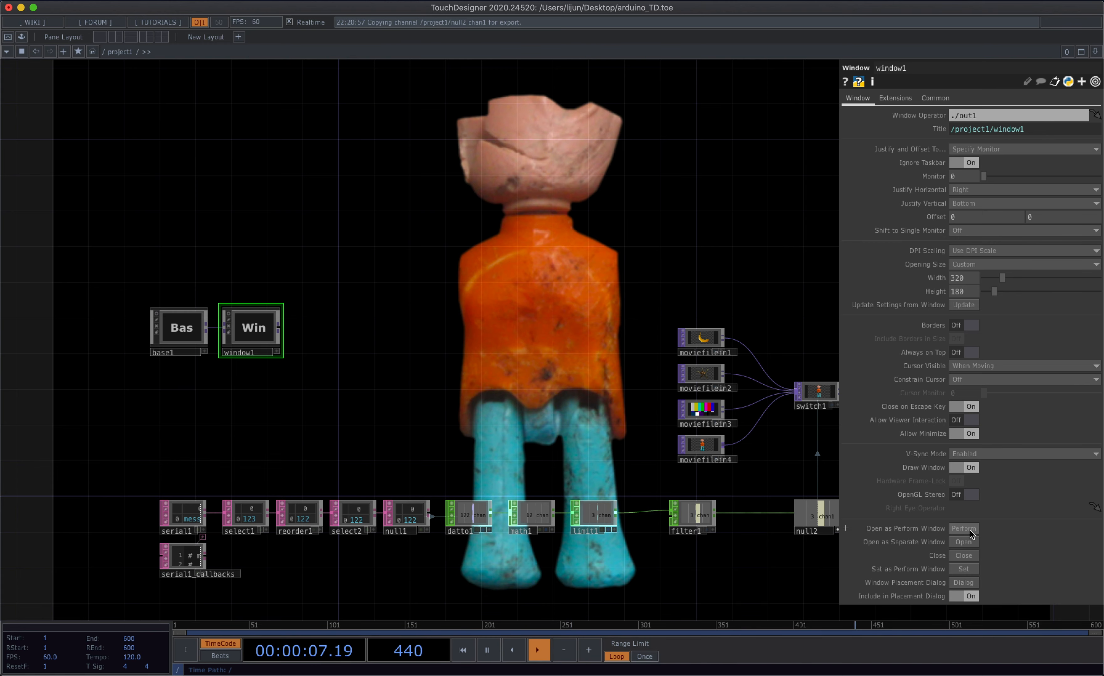
{"action": "left_click_drag", "start_coordinate": [801, 568], "coordinate": [641, 535]}
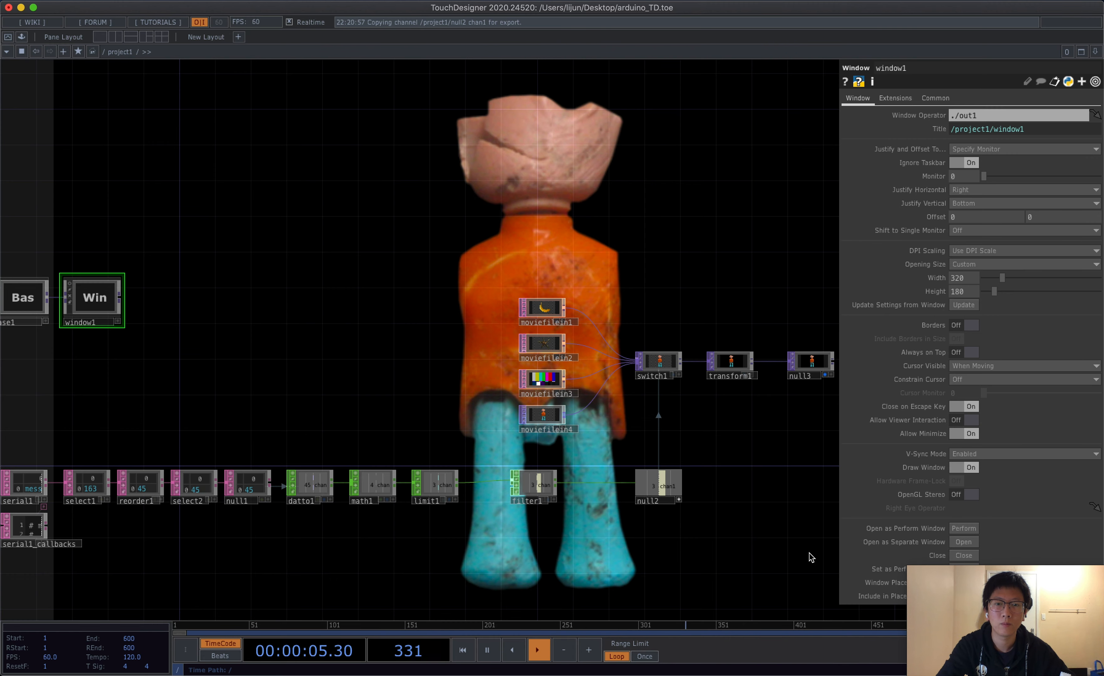
{"action": "left_click_drag", "start_coordinate": [730, 522], "coordinate": [650, 515]}
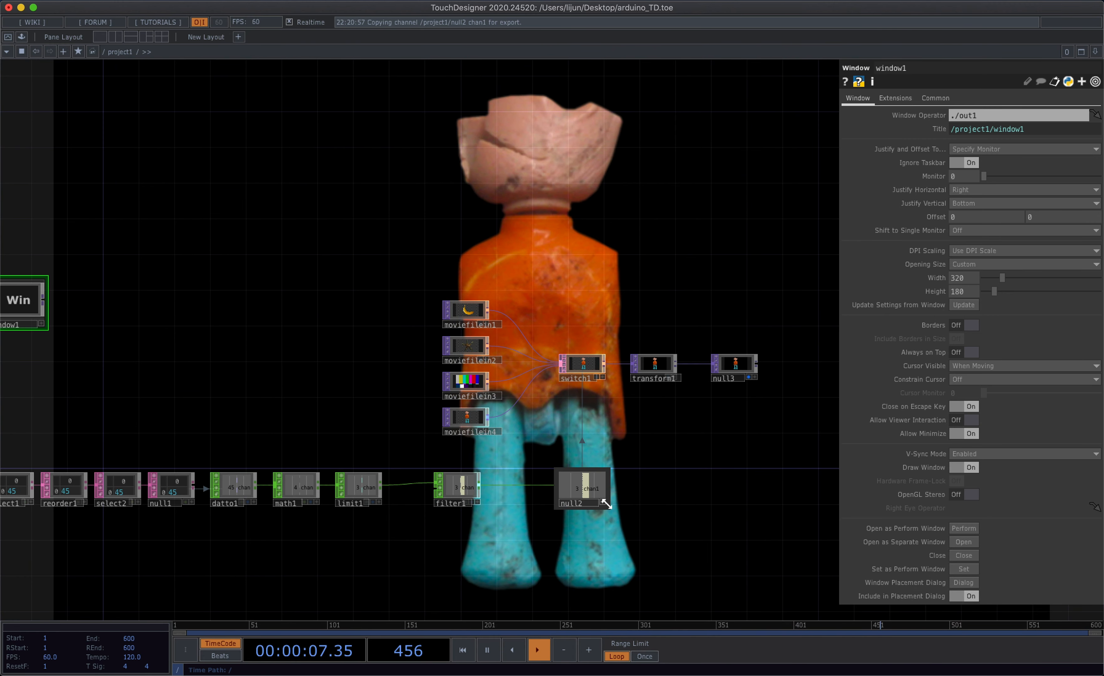
{"action": "scroll", "coordinate": [679, 505], "scroll_direction": "down", "scroll_amount": 5}
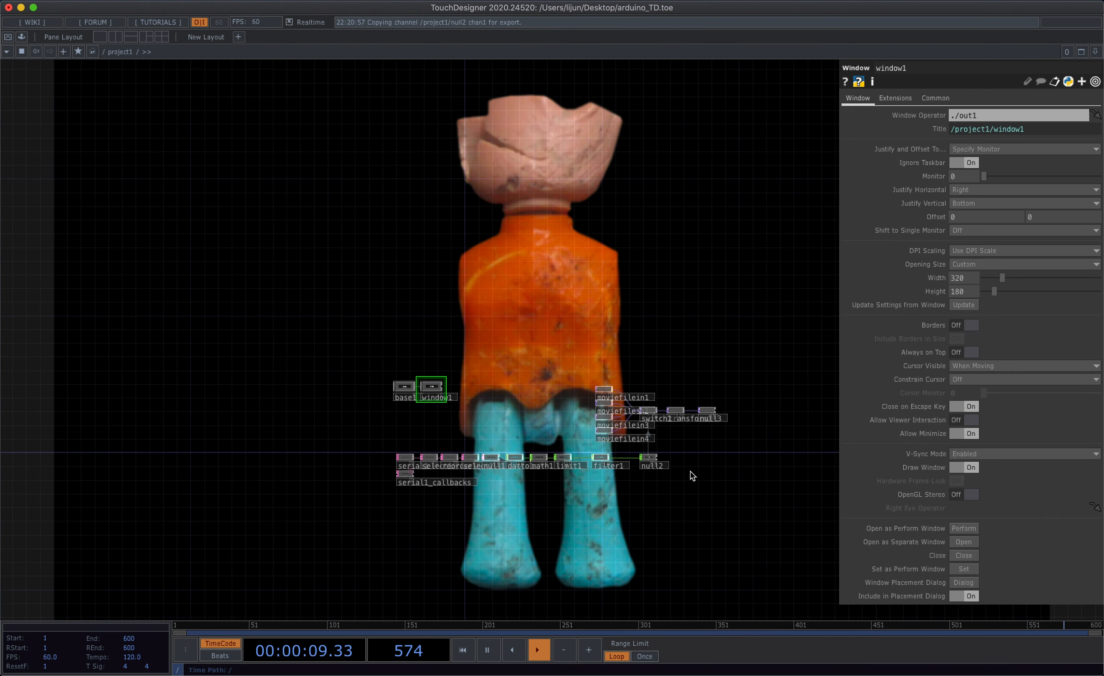
{"action": "scroll", "coordinate": [692, 475], "scroll_direction": "up", "scroll_amount": 5}
{"action": "left_click_drag", "start_coordinate": [742, 502], "coordinate": [757, 479]}
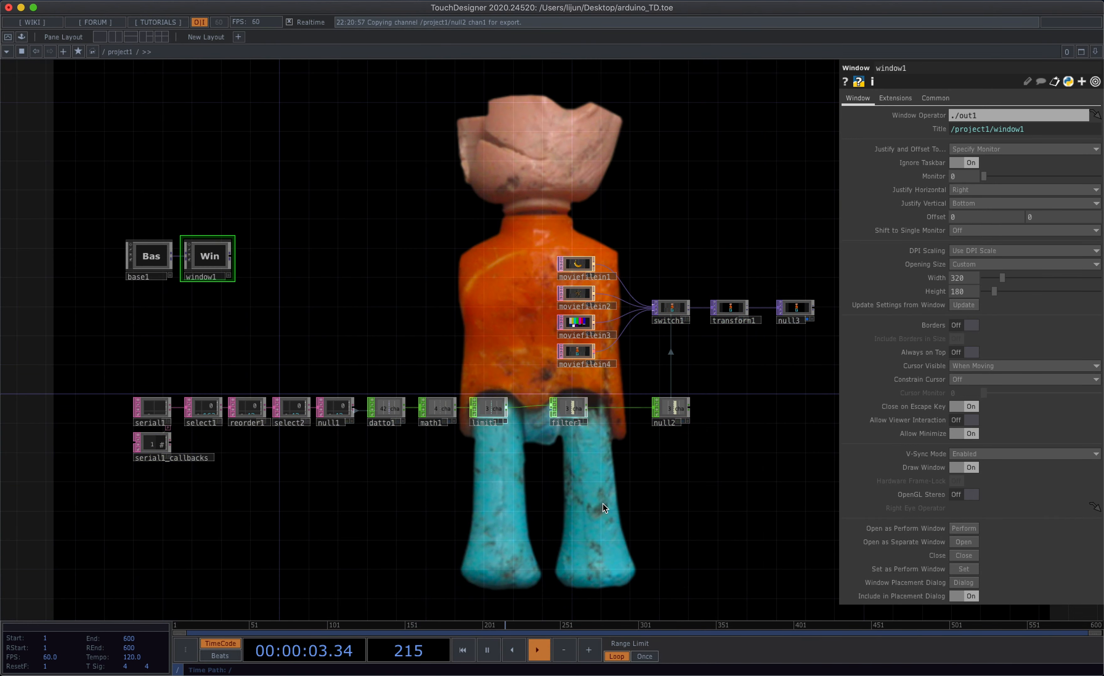
- Select the serial1 DAT to show its connection settings
{"action": "left_click_drag", "start_coordinate": [320, 477], "coordinate": [403, 471]}
{"action": "scroll", "coordinate": [338, 461], "scroll_direction": "up", "scroll_amount": 3}
{"action": "left_click_drag", "start_coordinate": [290, 449], "coordinate": [477, 463]}
{"action": "scroll", "coordinate": [416, 451], "scroll_direction": "up", "scroll_amount": 3}
{"action": "left_click", "coordinate": [351, 383]}
- Switch to the Arduino IDE, open the distance sketch's Serial Monitor, and compare its output with the serial1 rows in TouchDesigner
{"action": "mouse_move", "coordinate": [517, 675]}
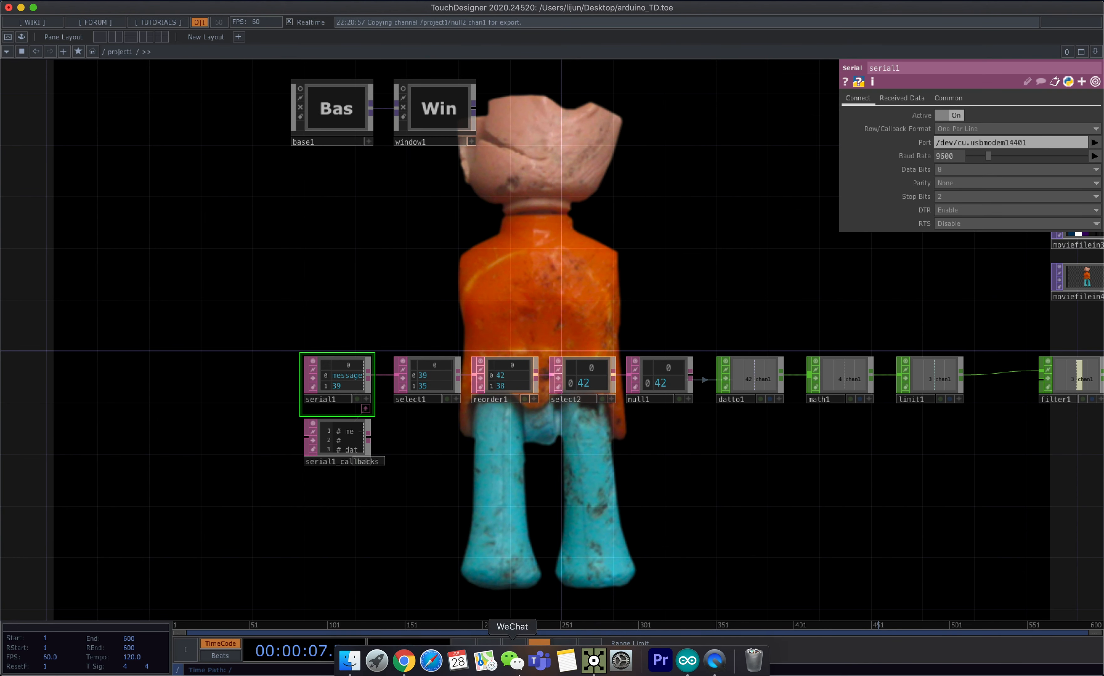
{"action": "left_click", "coordinate": [687, 660]}
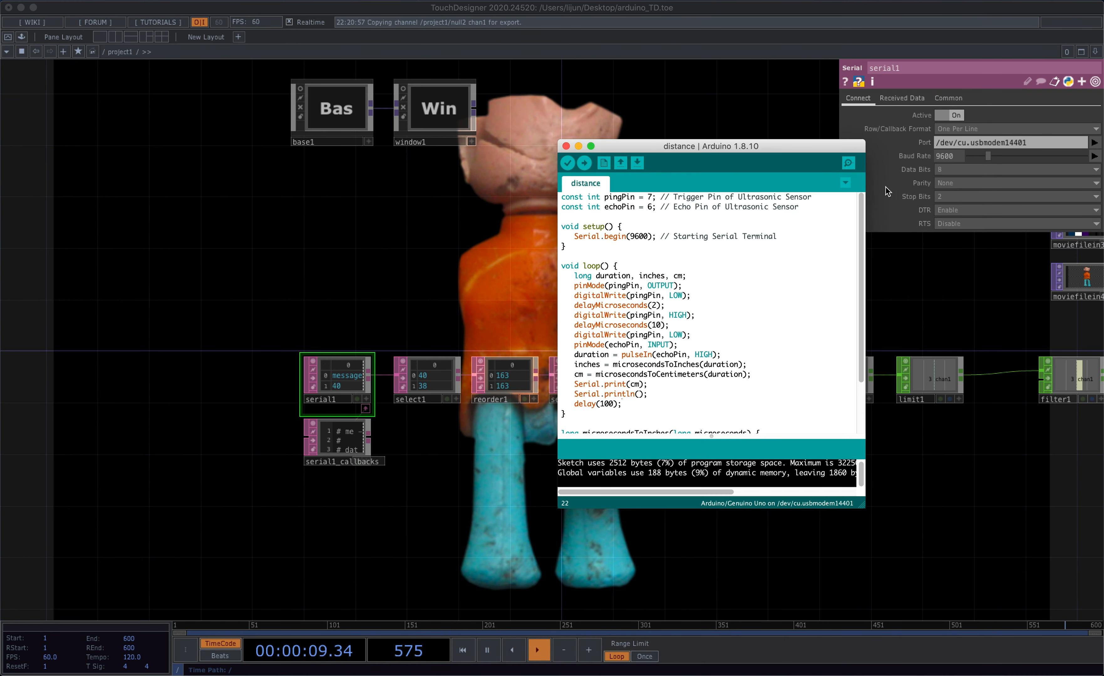
{"action": "left_click", "coordinate": [848, 163]}
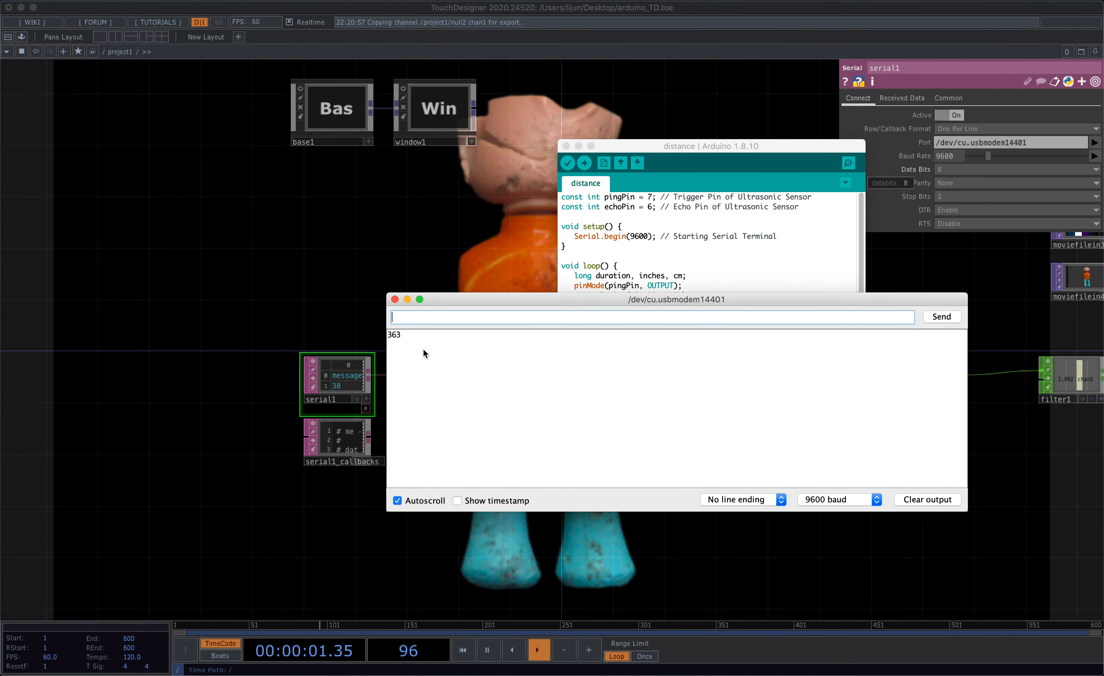
{"action": "scroll", "coordinate": [304, 314], "scroll_direction": "up", "scroll_amount": 2}
{"action": "scroll", "coordinate": [304, 314], "scroll_direction": "up", "scroll_amount": 1}
{"action": "left_click_drag", "start_coordinate": [304, 314], "coordinate": [273, 242]}
{"action": "scroll", "coordinate": [308, 276], "scroll_direction": "up", "scroll_amount": 1}
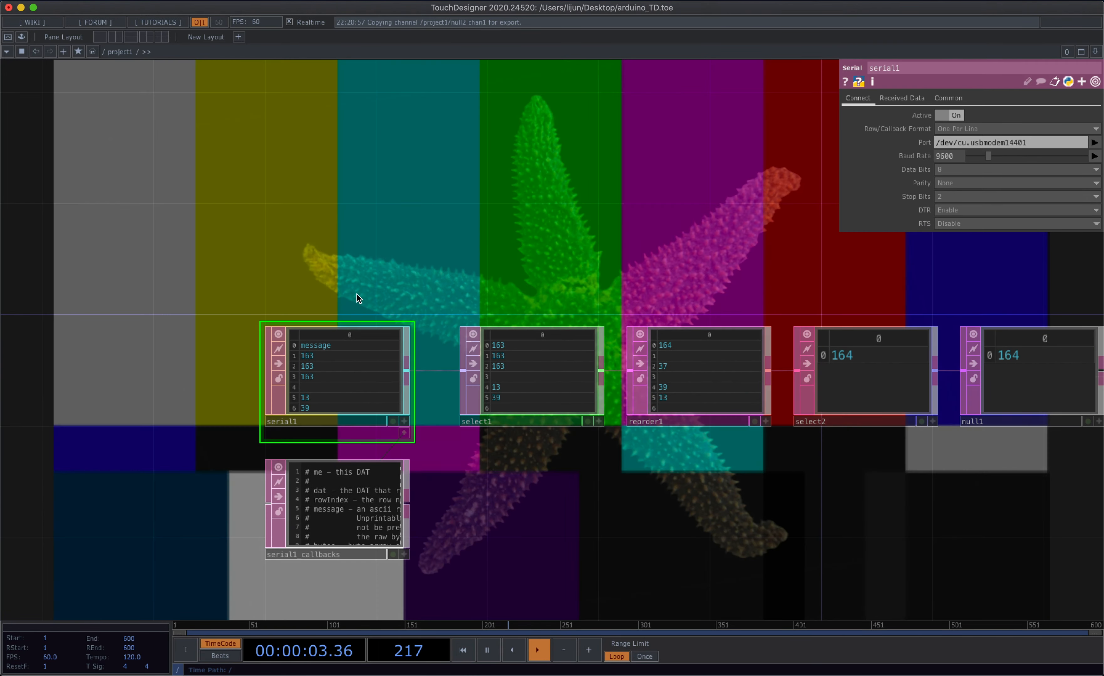
{"action": "scroll", "coordinate": [357, 298], "scroll_direction": "up", "scroll_amount": 1}
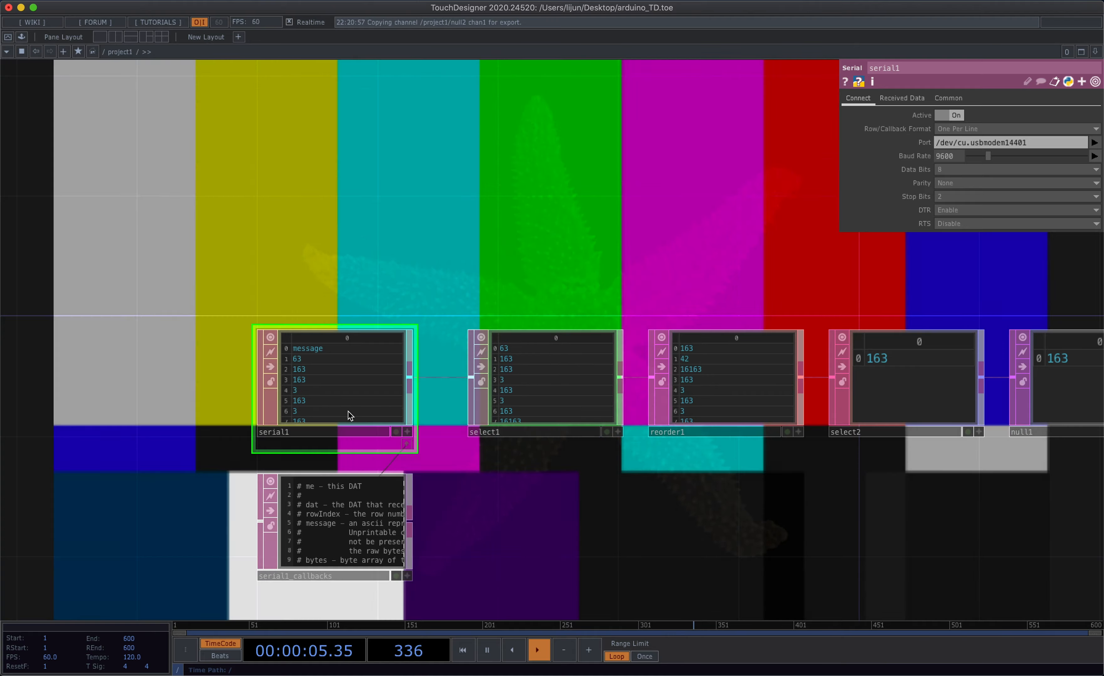
- Switch back to the Arduino IDE and close the Serial Monitor and the distance sketch window
{"action": "key", "text": "super+Tab"}
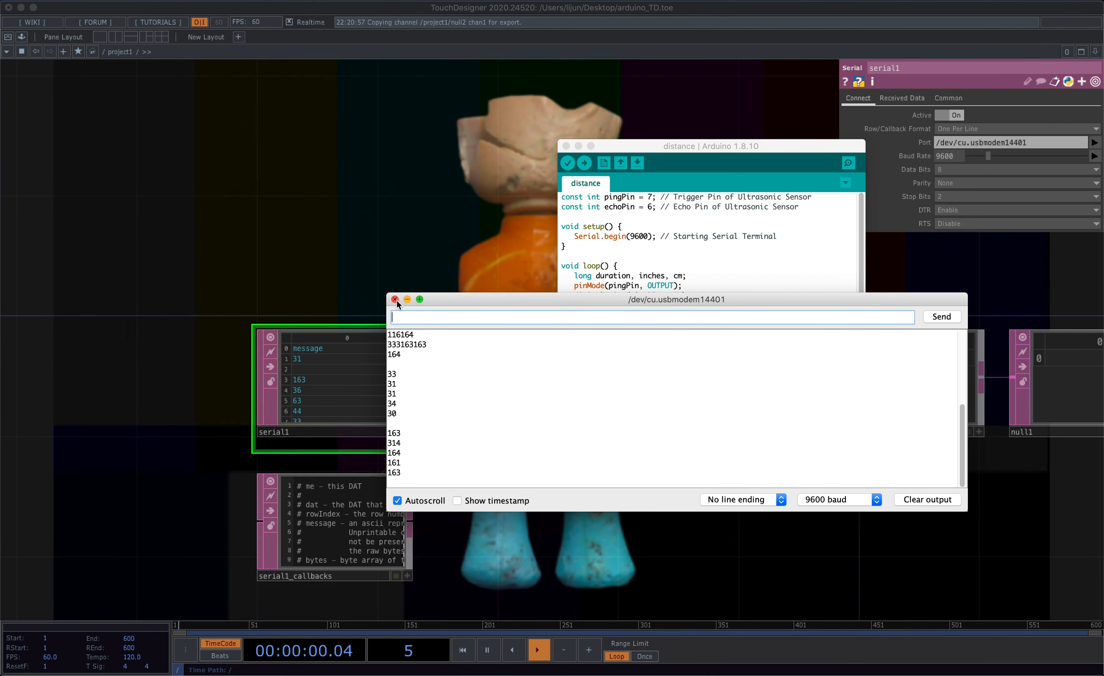
{"action": "left_click", "coordinate": [395, 300]}
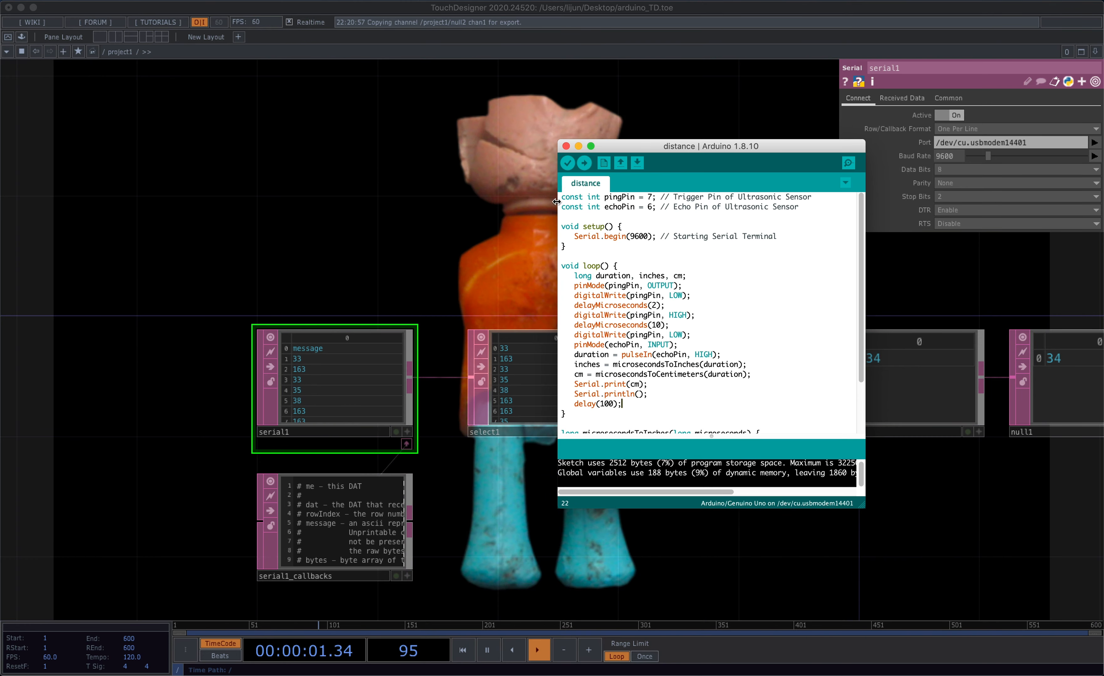
{"action": "left_click", "coordinate": [568, 148]}
- Select window1 in the TouchDesigner network and open it as a separate window
{"action": "left_click_drag", "start_coordinate": [549, 189], "coordinate": [402, 181]}
{"action": "middle_click_drag", "start_coordinate": [496, 240], "coordinate": [497, 205]}
{"action": "left_click_drag", "start_coordinate": [482, 149], "coordinate": [485, 364]}
{"action": "scroll", "coordinate": [492, 343], "scroll_direction": "down", "scroll_amount": 10}
{"action": "scroll", "coordinate": [462, 338], "scroll_direction": "up", "scroll_amount": 5}
{"action": "scroll", "coordinate": [462, 340], "scroll_direction": "up", "scroll_amount": 2}
{"action": "left_click", "coordinate": [461, 310]}
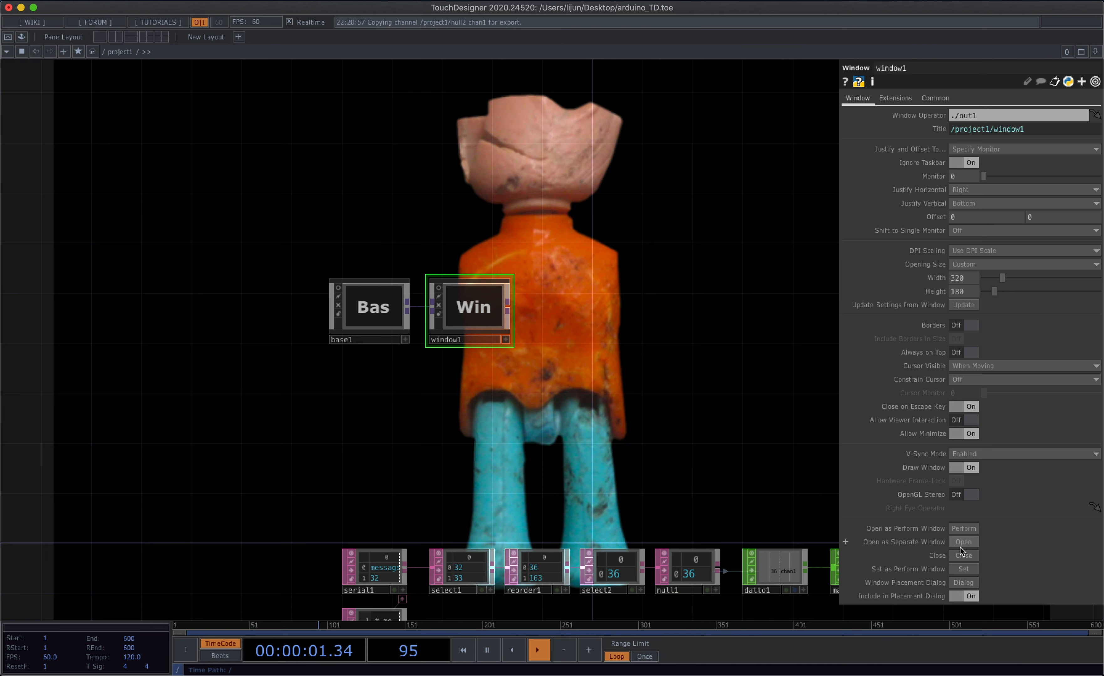
{"action": "left_click", "coordinate": [960, 548]}
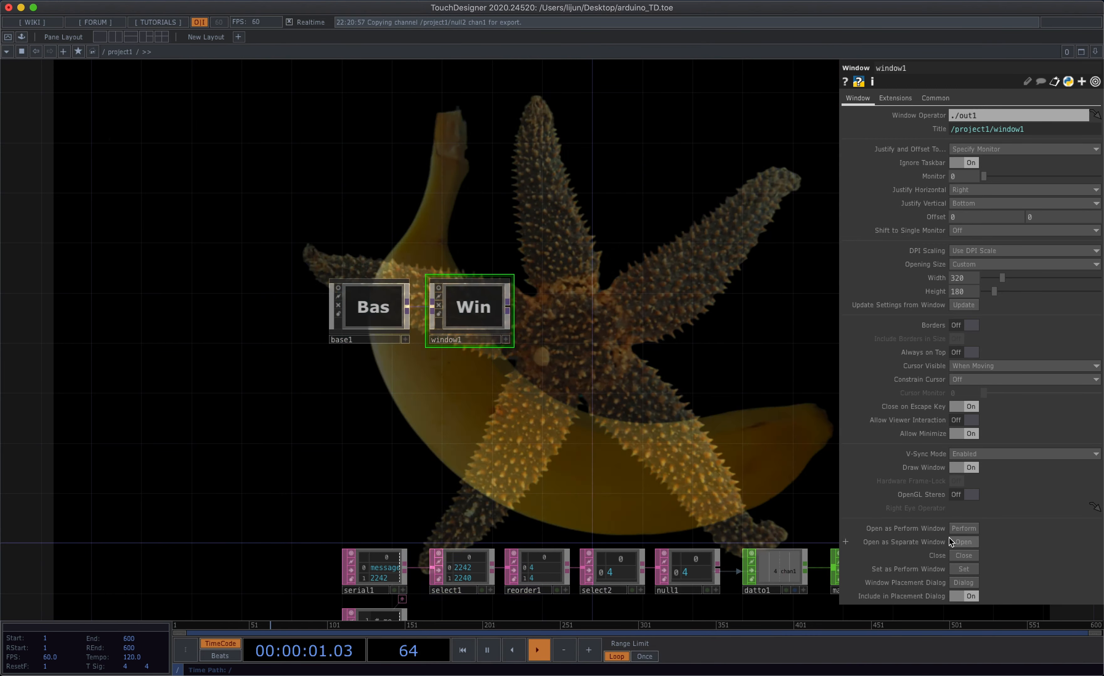
- Fit the whole node network in view and hide the parameter display
{"action": "left_click_drag", "start_coordinate": [737, 448], "coordinate": [459, 332]}
{"action": "scroll", "coordinate": [585, 370], "scroll_direction": "down", "scroll_amount": 3}
{"action": "scroll", "coordinate": [499, 316], "scroll_direction": "down", "scroll_amount": 3}
{"action": "scroll", "coordinate": [462, 330], "scroll_direction": "down", "scroll_amount": 2}
{"action": "key", "text": "p"}
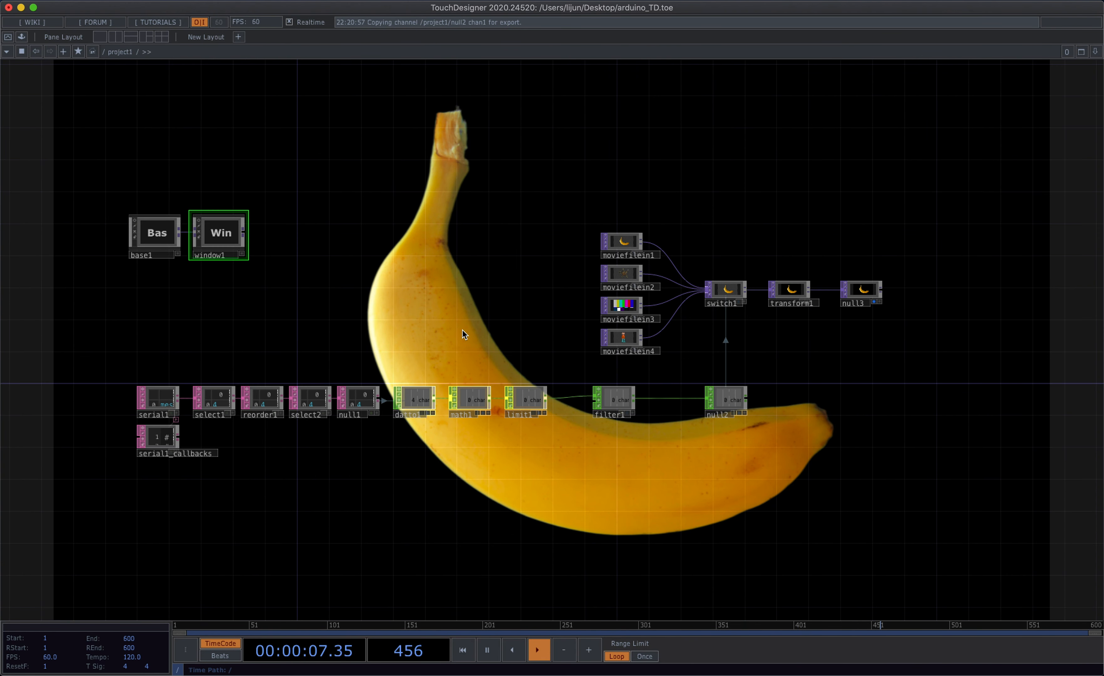
{"action": "left_click_drag", "start_coordinate": [582, 471], "coordinate": [605, 466]}
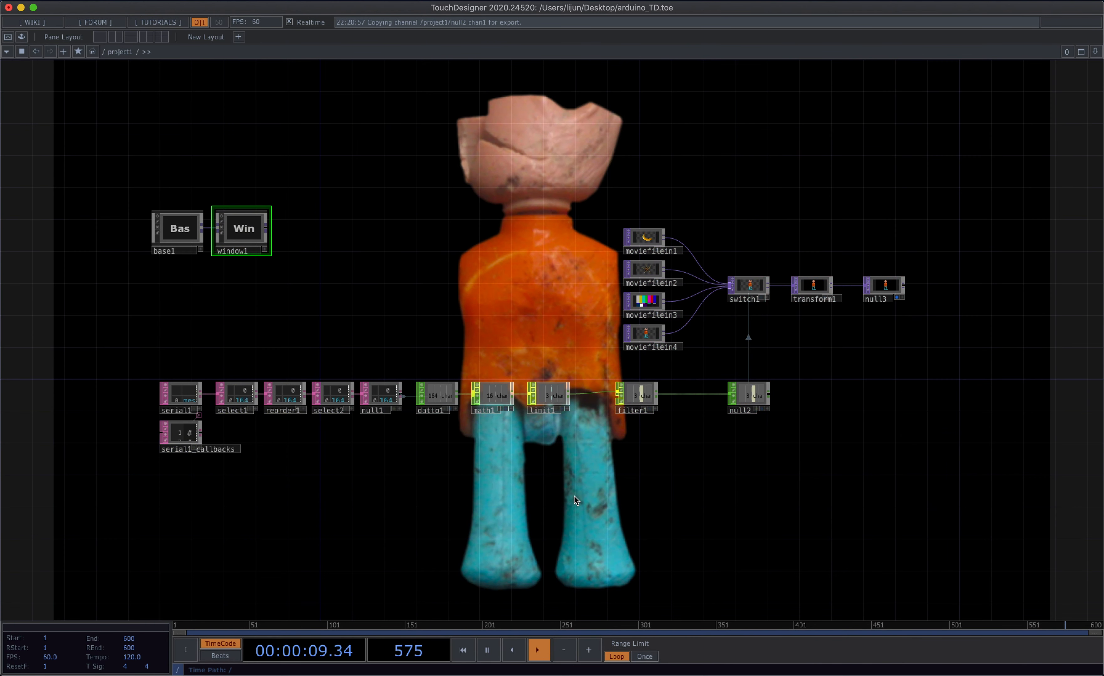